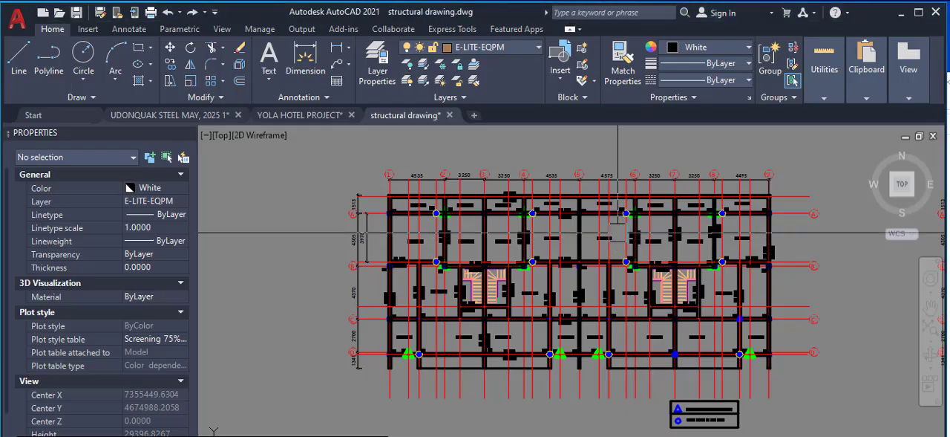
# Explode the beam outline polyline running along grid line A from column C1 at grid line 1
pyautogui.scroll(4, 405, 237)
pyautogui.scroll(-4, 412, 230)
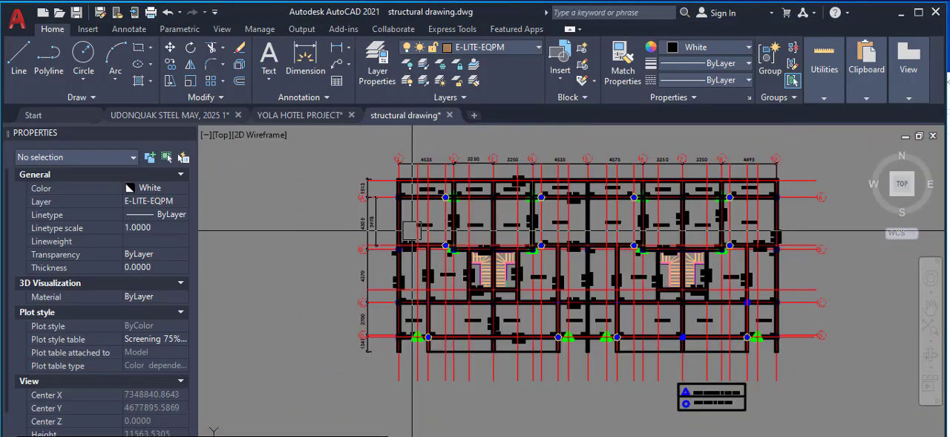
pyautogui.scroll(4, 417, 185)
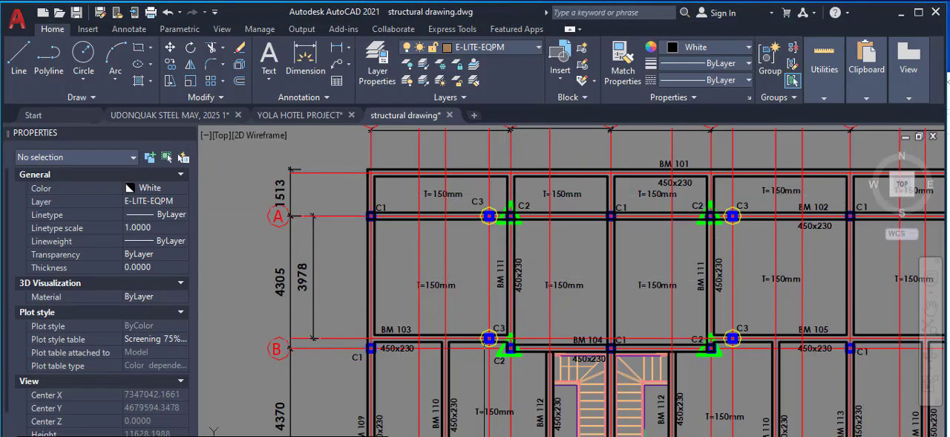
pyautogui.scroll(-2, 457, 269)
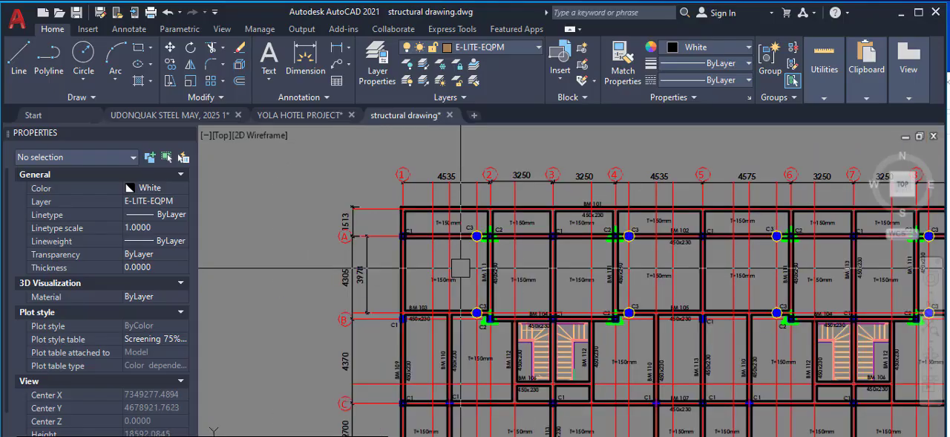
pyautogui.scroll(2, 468, 248)
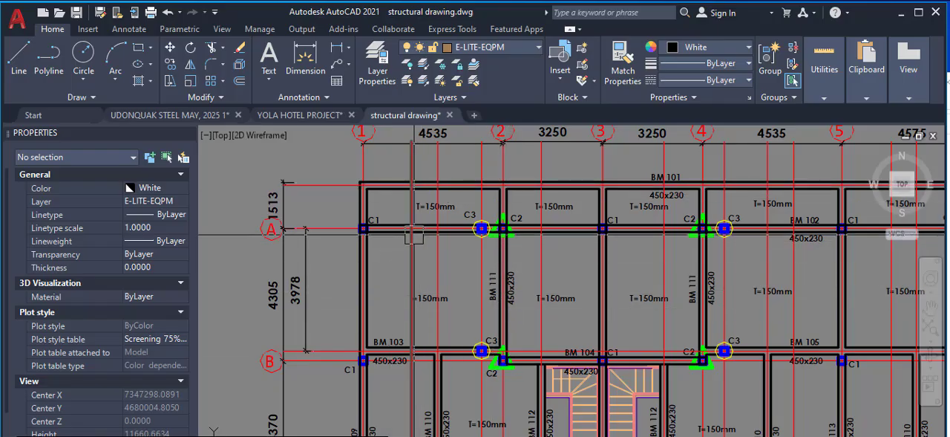
pyautogui.scroll(4, 413, 232)
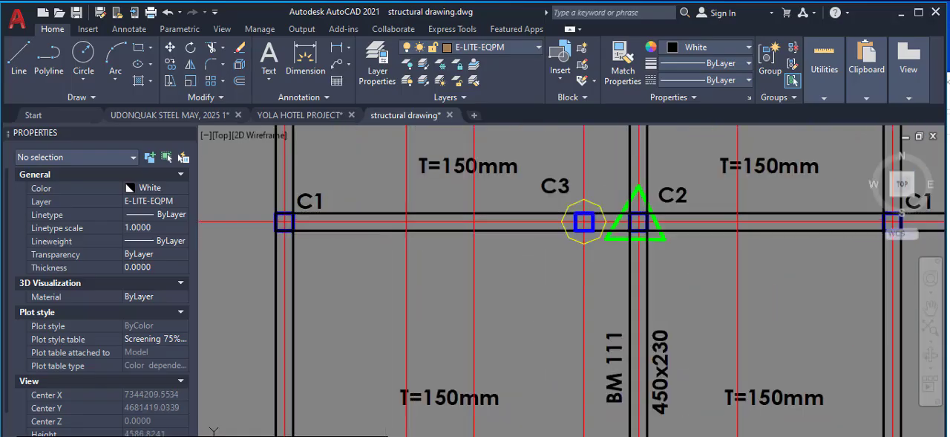
pyautogui.click(383, 232)
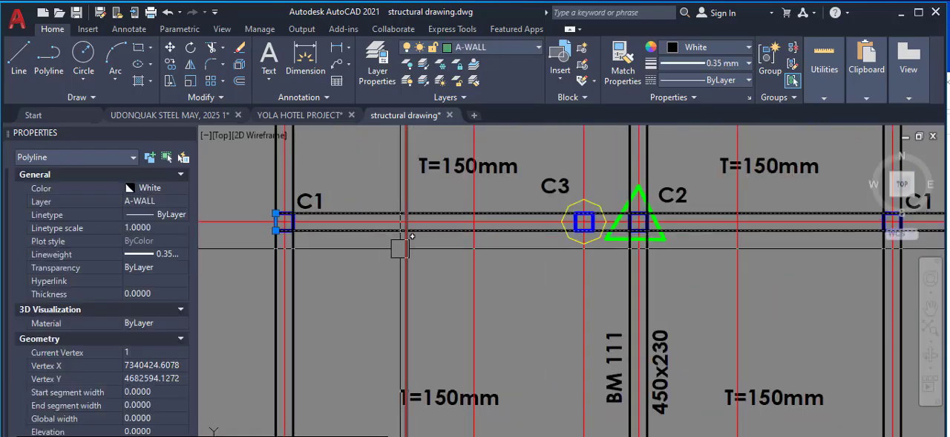
pyautogui.write('x')
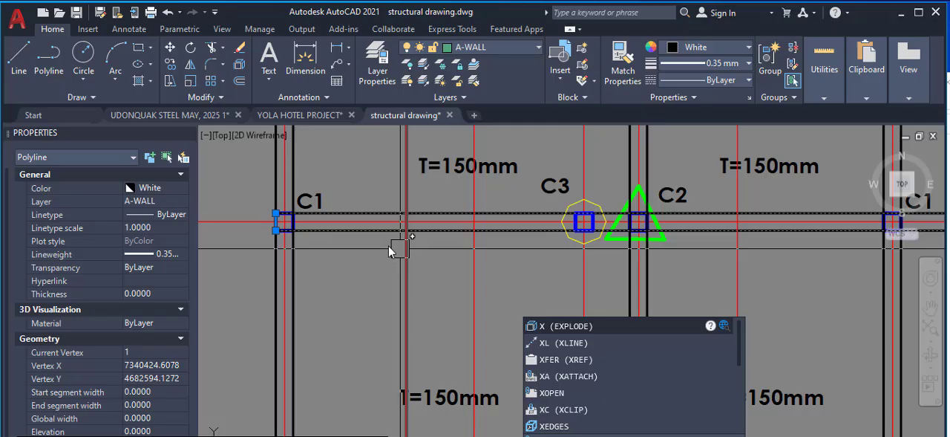
pyautogui.press('Return')
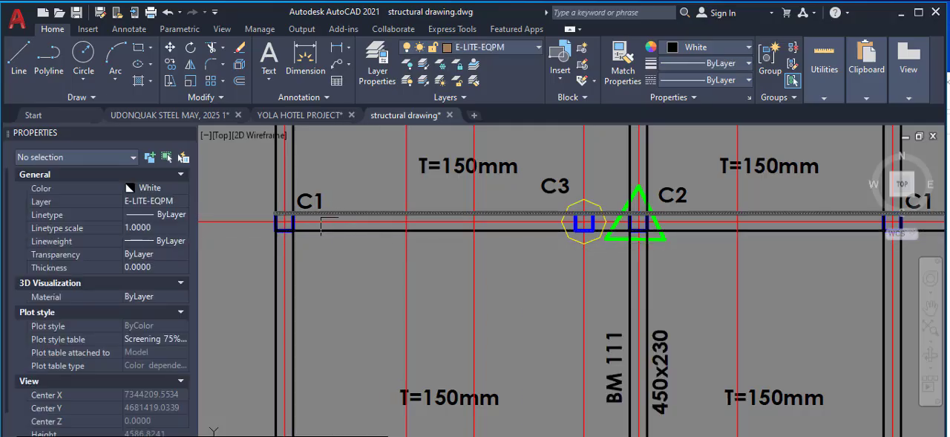
# Shorten the lower beam line on grid line A so it starts at the far lower corner of column C2 on grid line 2
pyautogui.click(322, 231)
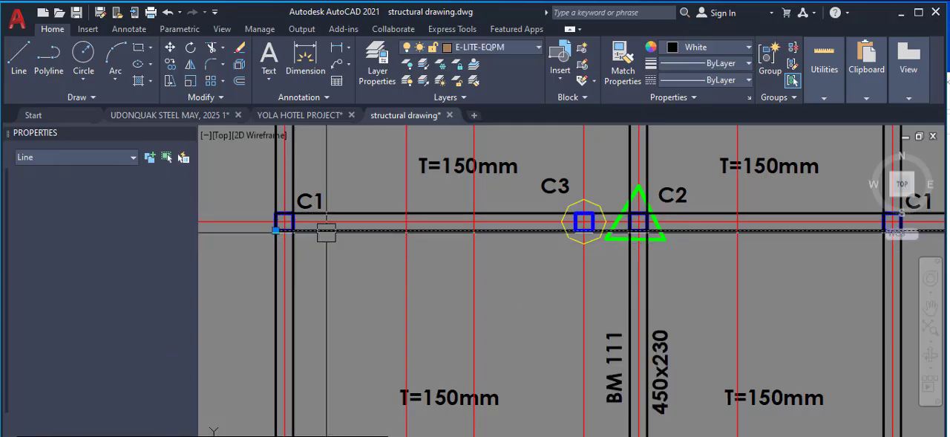
pyautogui.click(275, 230)
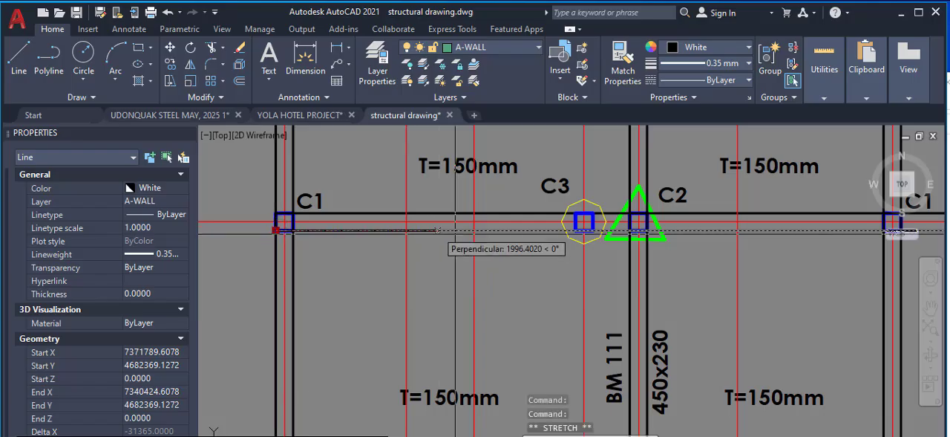
pyautogui.scroll(6, 622, 225)
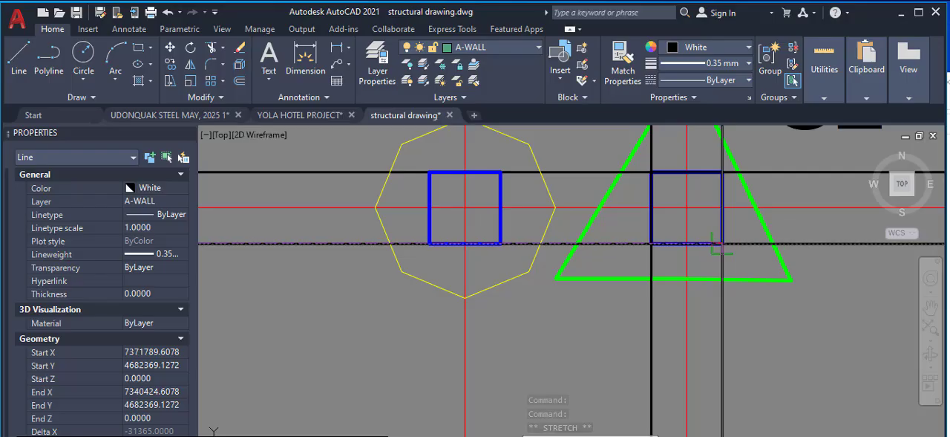
pyautogui.scroll(-3, 724, 245)
pyautogui.scroll(5, 467, 248)
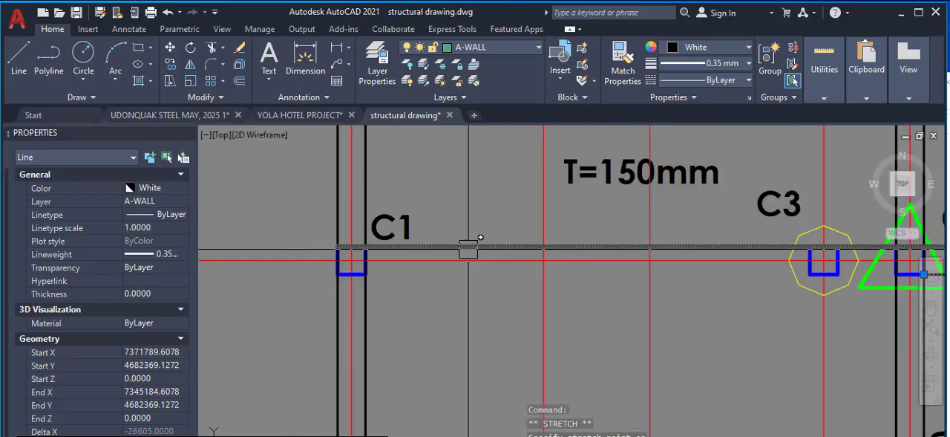
# Shorten the upper beam line on grid line A so it starts at the far upper corner of column C2 on grid line 2
pyautogui.click(459, 247)
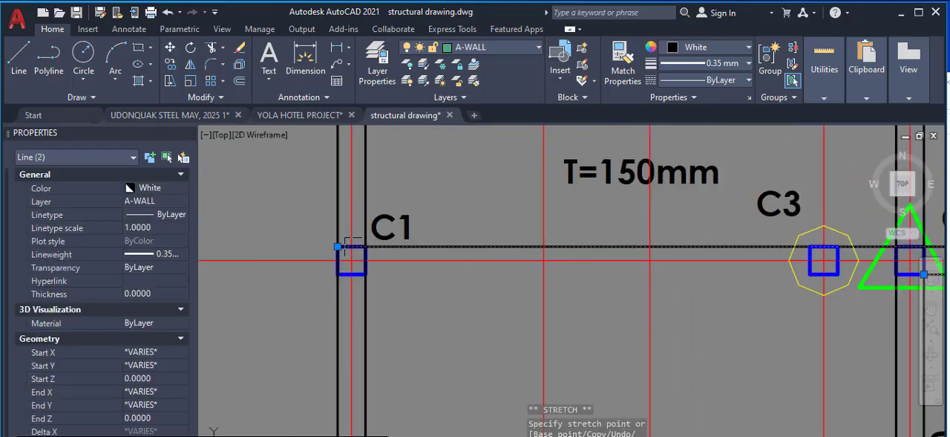
pyautogui.scroll(-2, 339, 245)
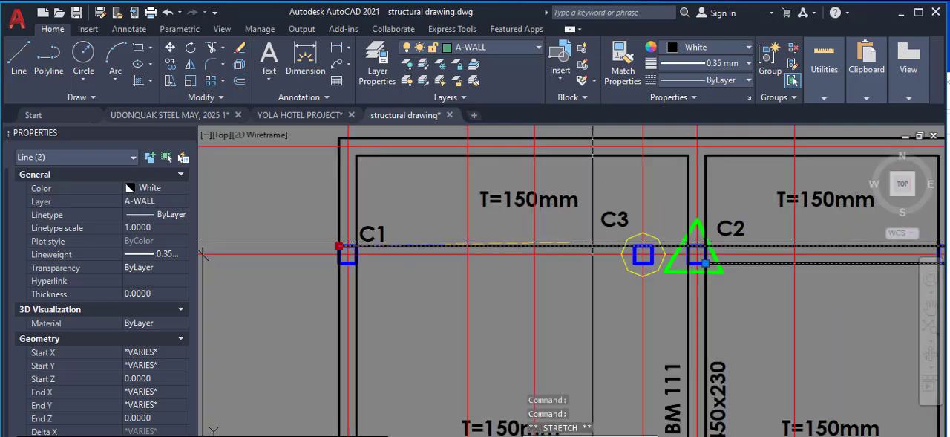
pyautogui.scroll(4, 709, 256)
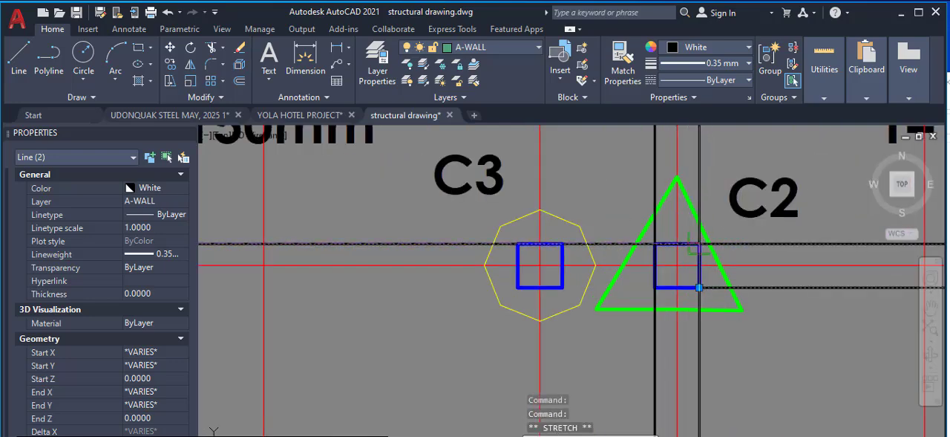
pyautogui.scroll(-10, 672, 186)
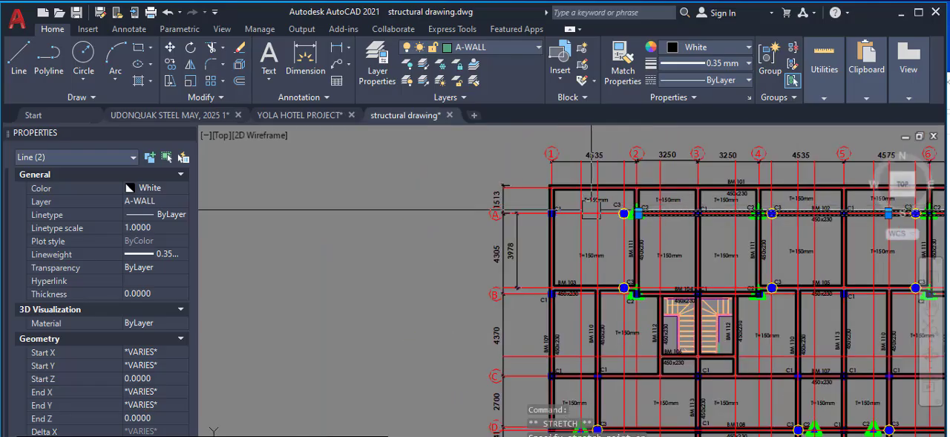
# Examine the slab area between grid lines 1 and 2, from beam BM 101 to BM 103, and its grid dimensions
pyautogui.scroll(4, 639, 193)
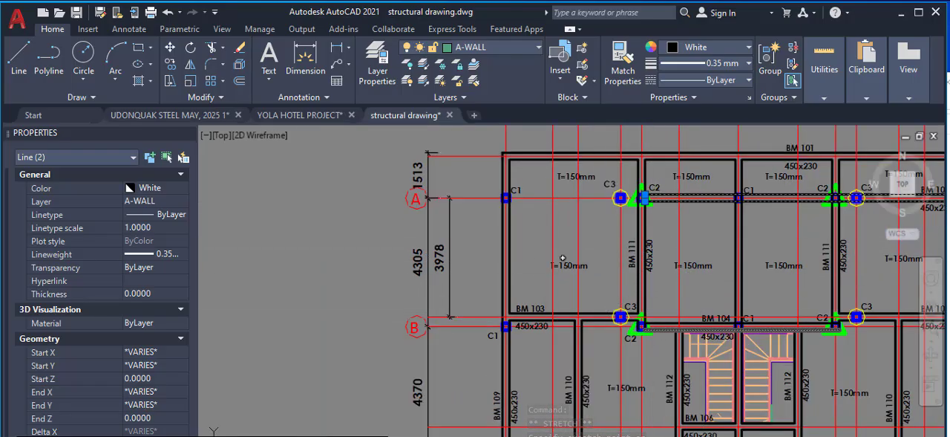
pyautogui.scroll(-5, 601, 312)
pyautogui.scroll(3, 601, 317)
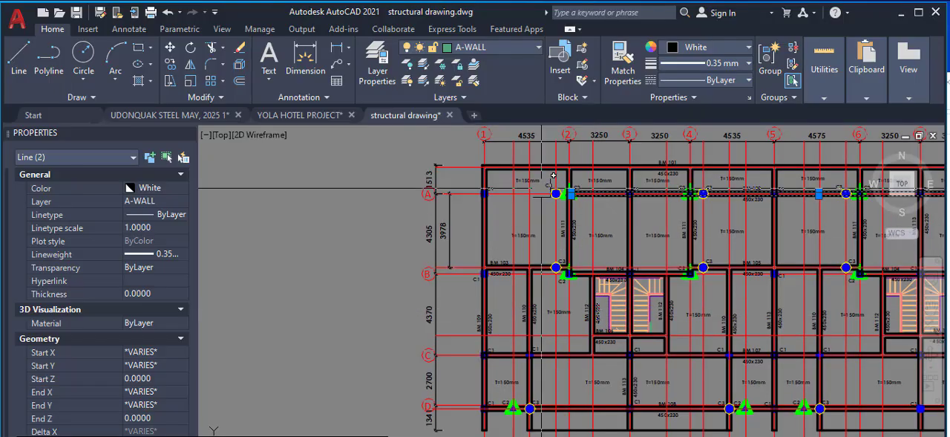
pyautogui.scroll(4, 594, 149)
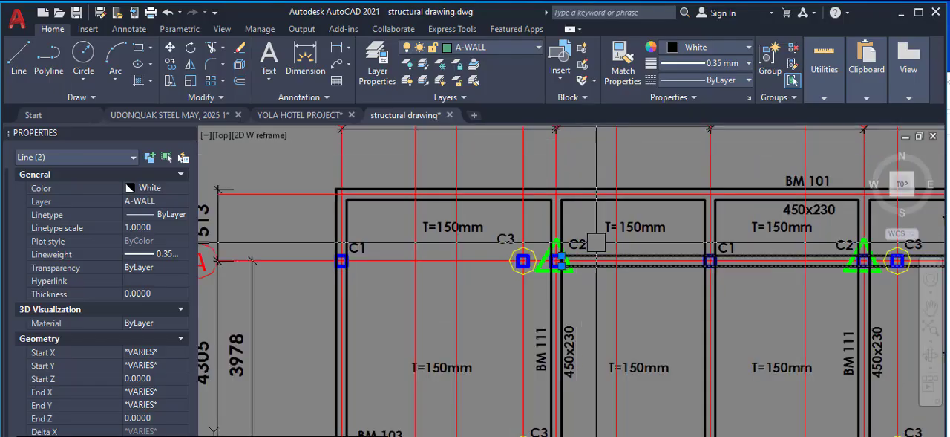
pyautogui.scroll(-6, 596, 242)
pyautogui.scroll(4, 624, 318)
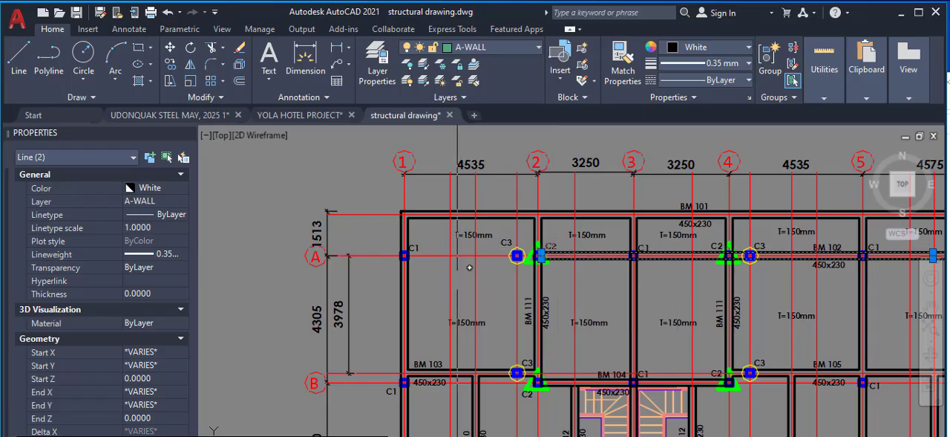
pyautogui.scroll(8, 538, 258)
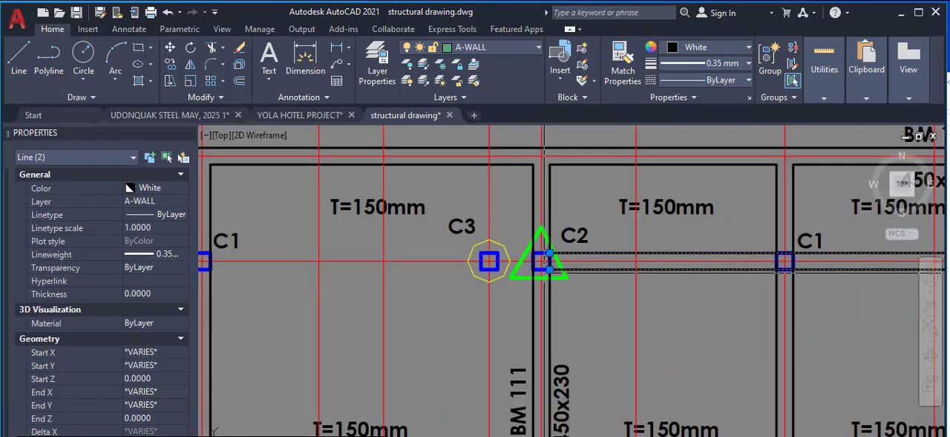
pyautogui.scroll(-7, 527, 259)
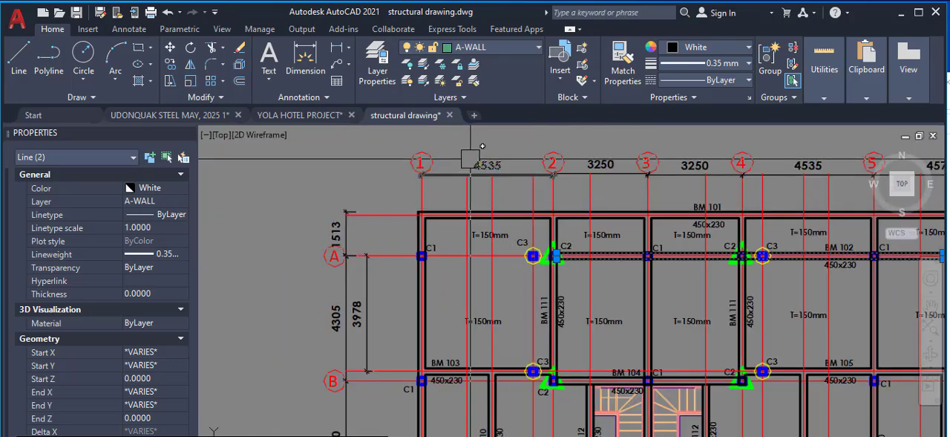
pyautogui.scroll(4, 447, 165)
pyautogui.scroll(-2, 512, 174)
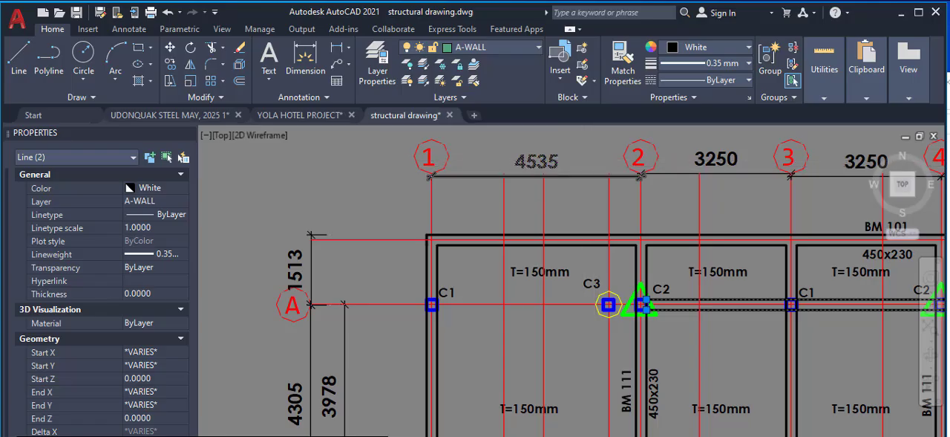
pyautogui.scroll(-5, 579, 164)
pyautogui.scroll(2, 615, 256)
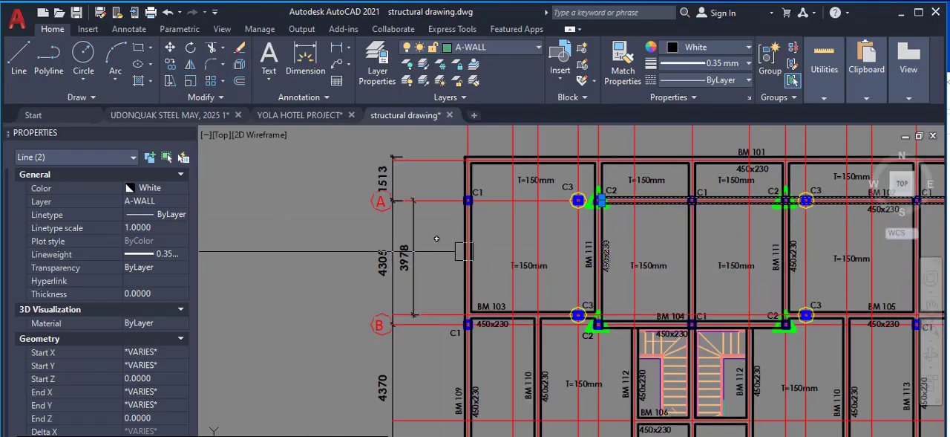
pyautogui.scroll(-2, 542, 266)
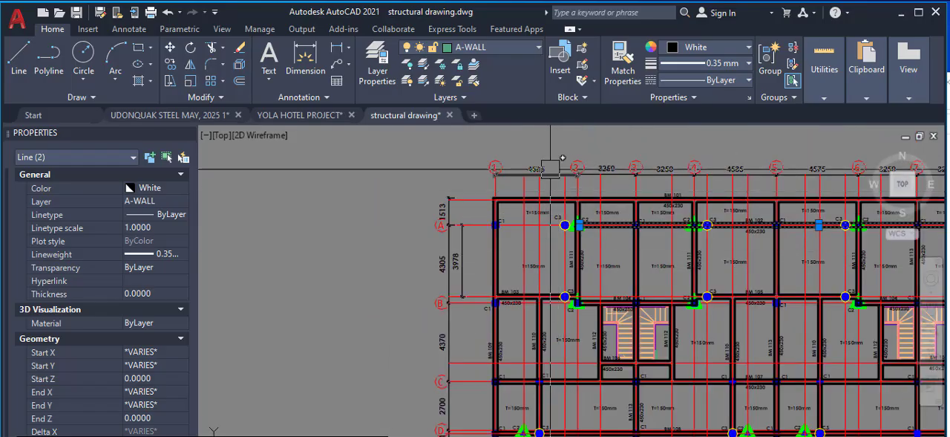
pyautogui.moveTo(551, 168)
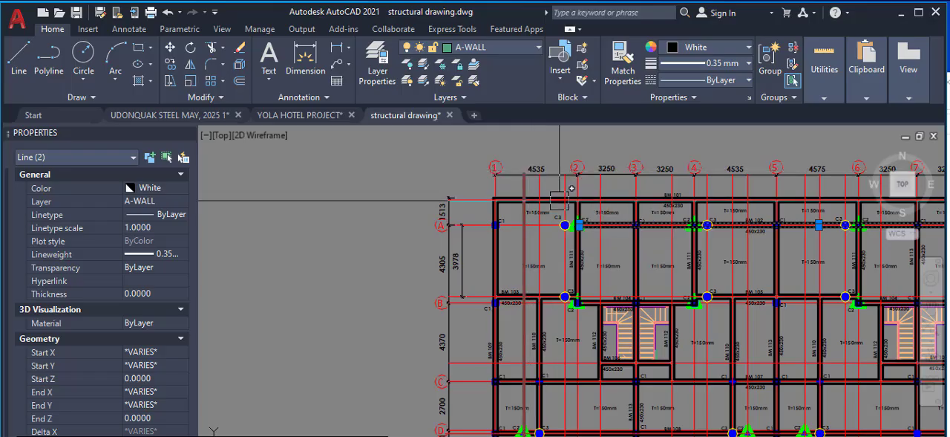
pyautogui.scroll(4, 562, 223)
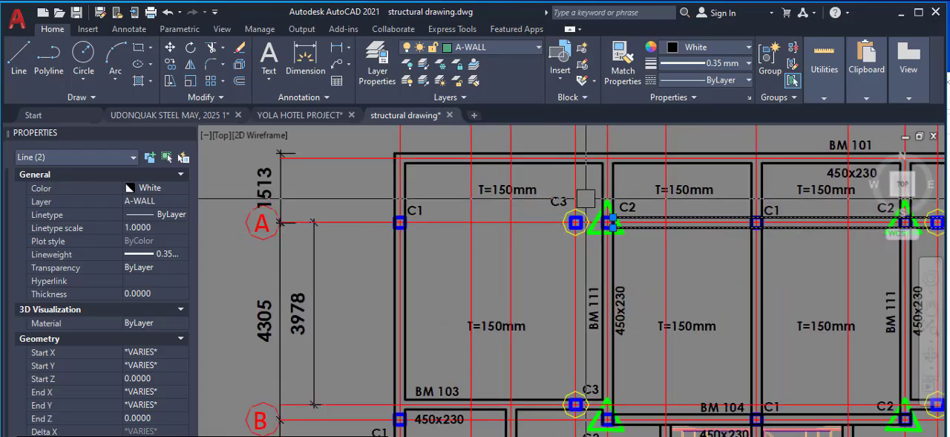
pyautogui.scroll(-2, 587, 199)
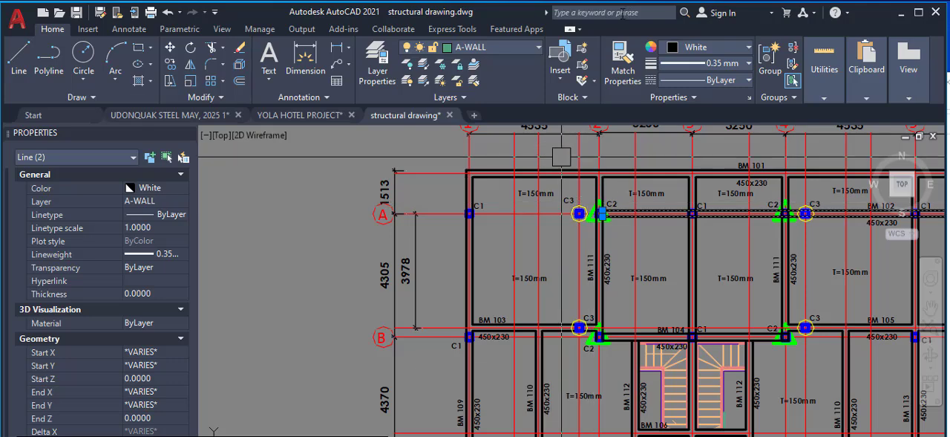
pyautogui.scroll(2, 563, 267)
pyautogui.scroll(-2, 562, 221)
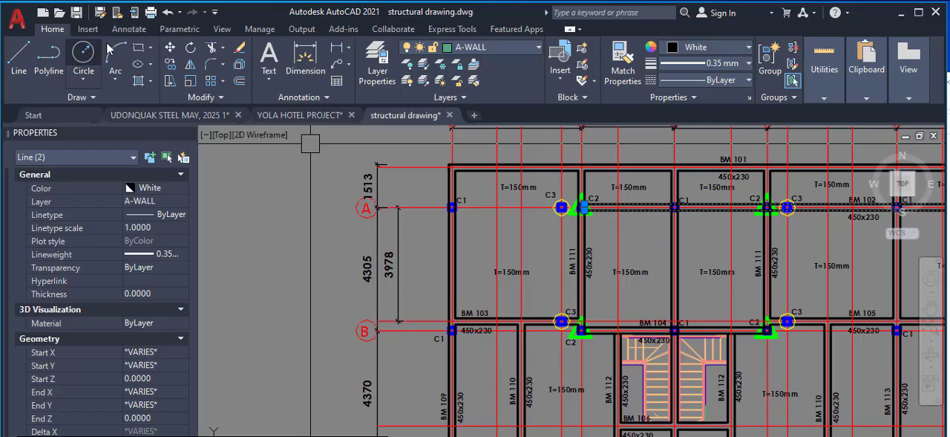
# Undo the shortening of both beam lines and the explode of the beam outline on grid line A
pyautogui.click(170, 16)
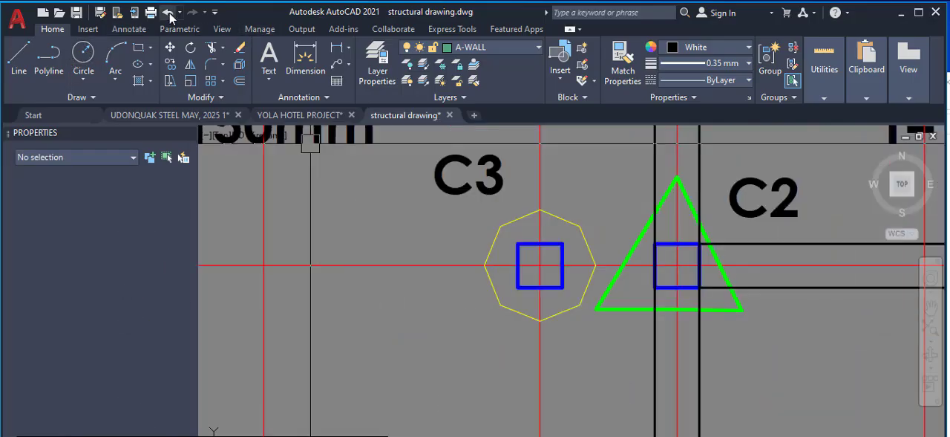
pyautogui.click(170, 17)
pyautogui.click(170, 17)
pyautogui.click(170, 16)
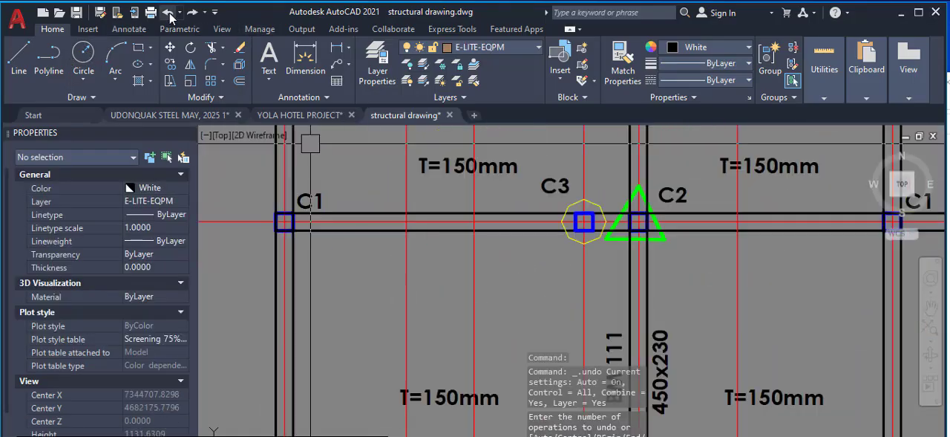
# Switch to Calculator and subtract 60 from the 3978 dimension of the slab panel between grid lines A and B
pyautogui.scroll(-2, 468, 218)
pyautogui.scroll(-2, 468, 217)
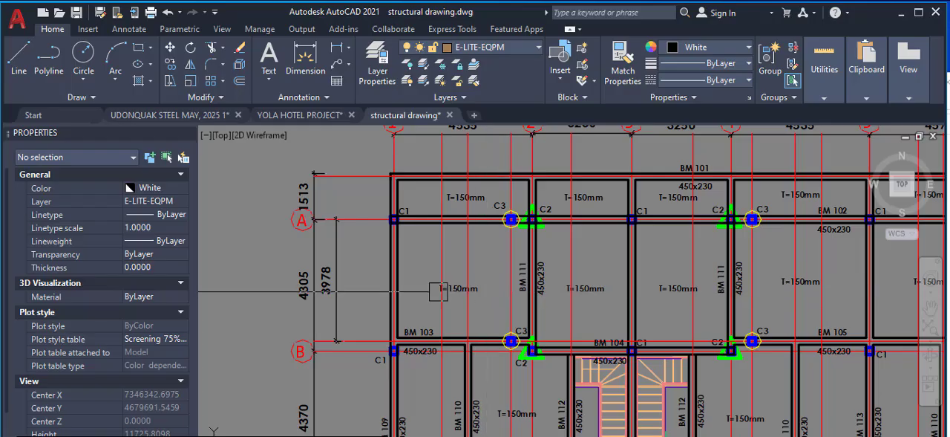
pyautogui.scroll(2, 498, 277)
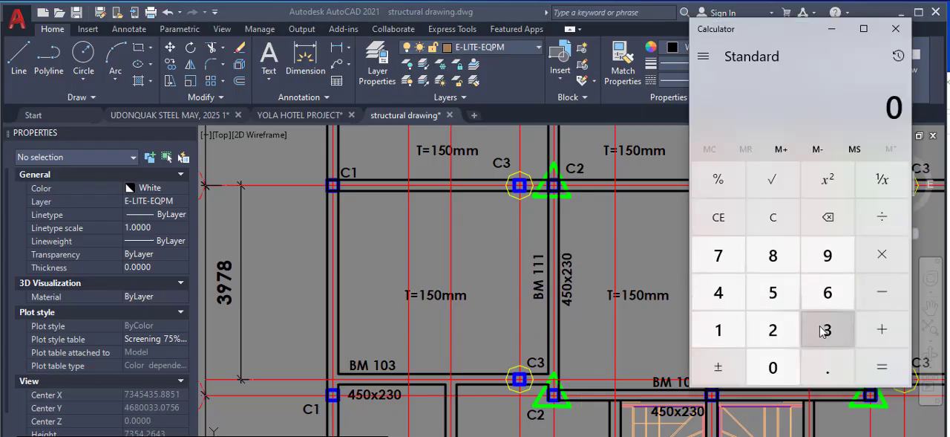
pyautogui.click(822, 331)
pyautogui.click(828, 263)
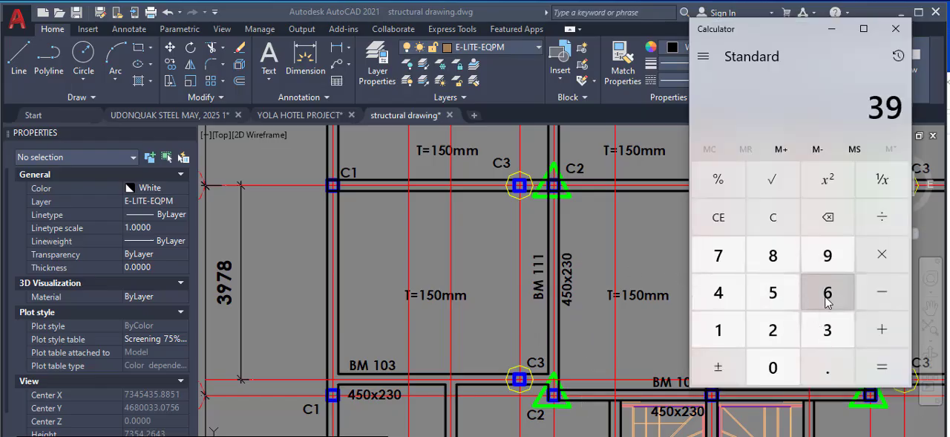
pyautogui.click(715, 258)
pyautogui.click(773, 256)
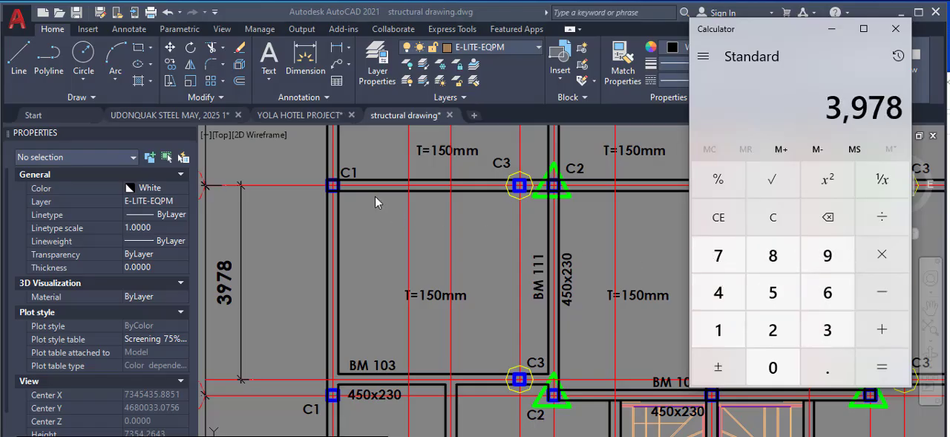
pyautogui.click(881, 291)
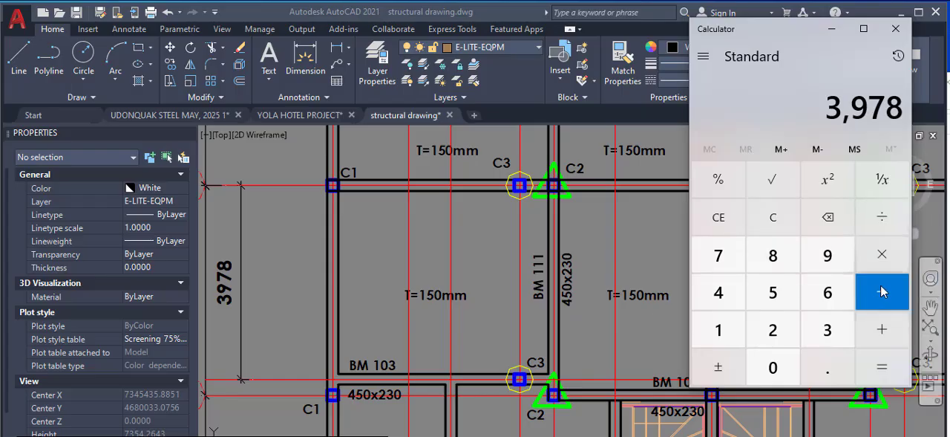
pyautogui.click(828, 292)
pyautogui.click(876, 364)
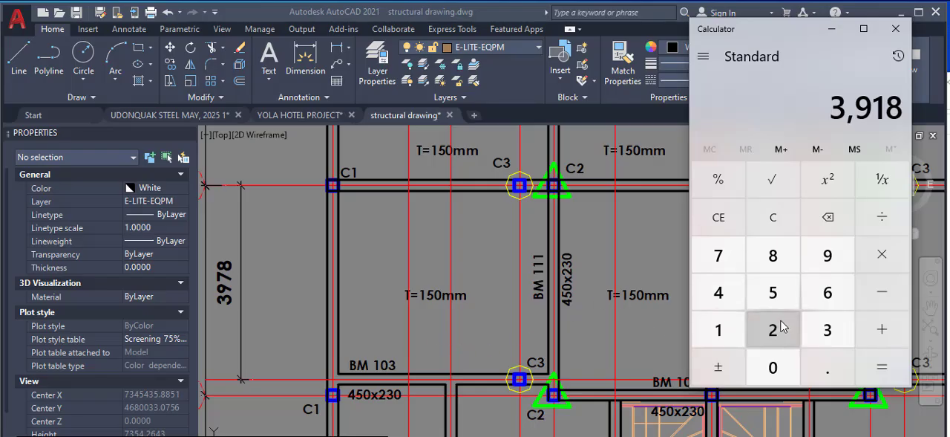
# Divide the calculated length by 200 and add 1
pyautogui.click(882, 216)
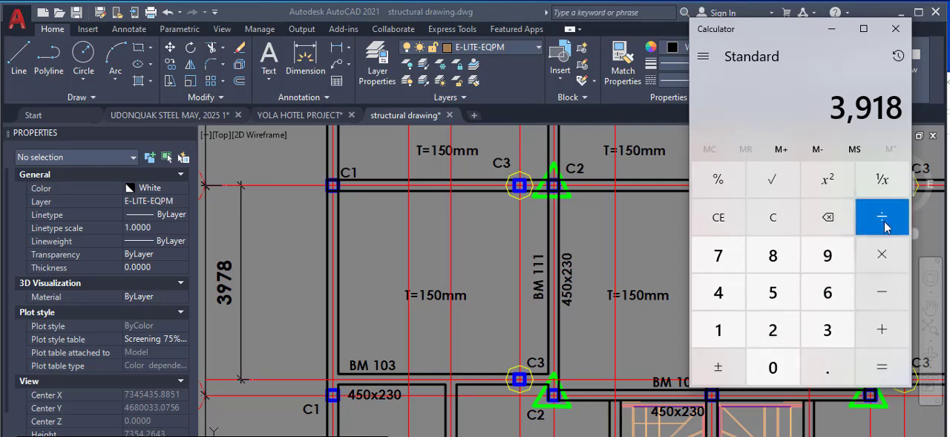
pyautogui.click(774, 329)
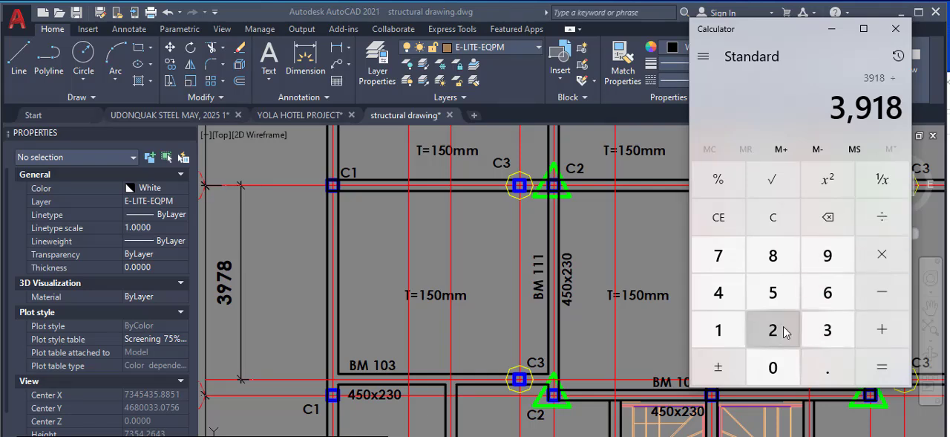
pyautogui.click(773, 364)
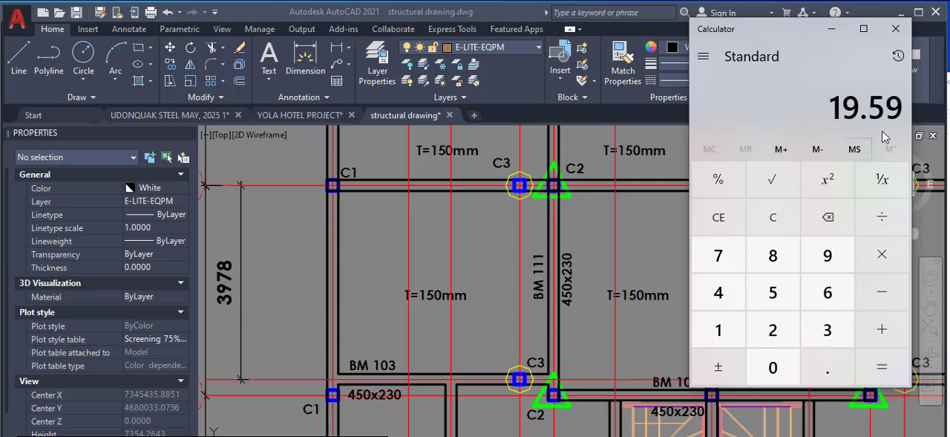
pyautogui.click(888, 334)
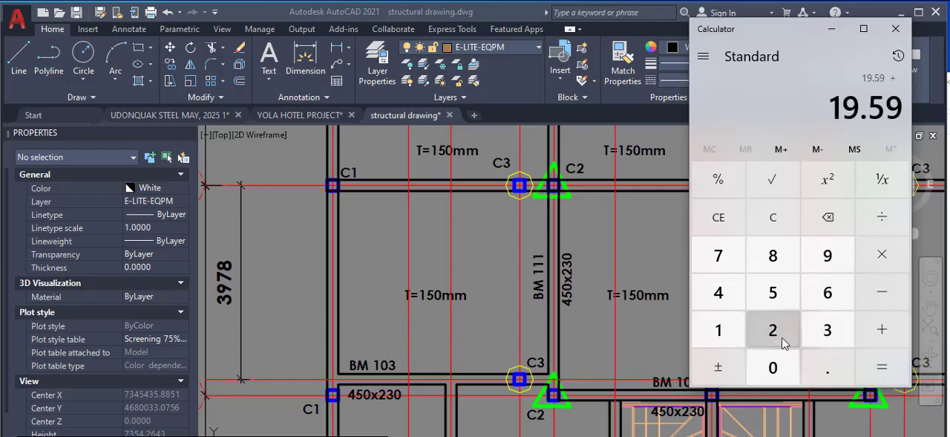
pyautogui.click(718, 327)
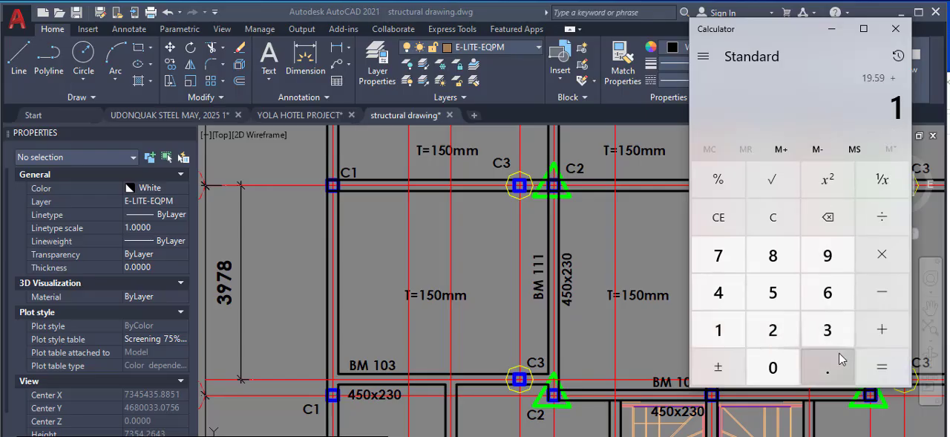
pyautogui.click(905, 367)
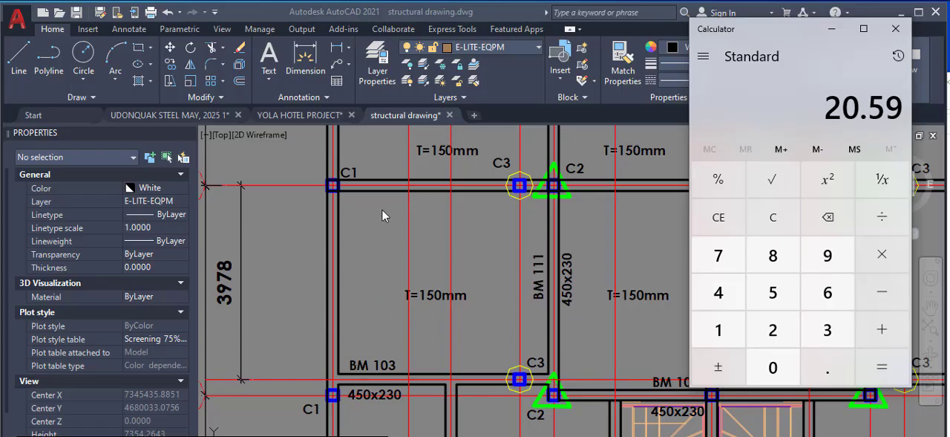
# Return to the drawing and draw a horizontal polyline about 4720 mm long from BM 111's far edge to inside the beam on grid line 1
pyautogui.click(506, 227)
pyautogui.rightClick(602, 221)
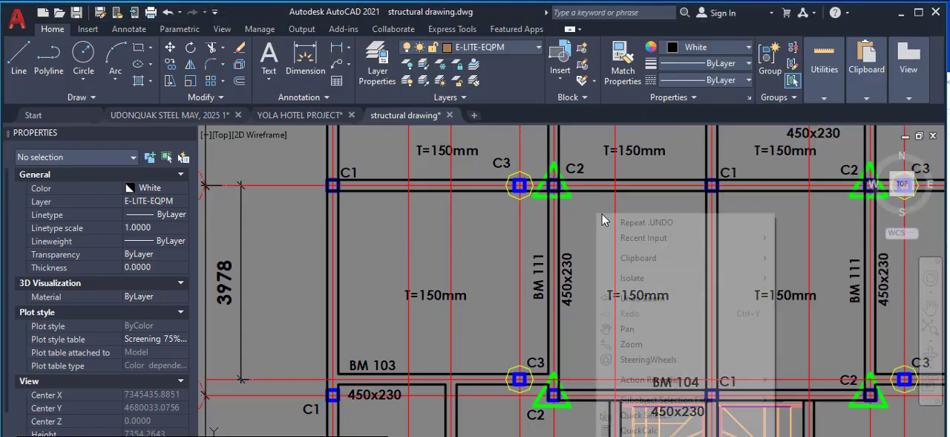
pyautogui.click(55, 56)
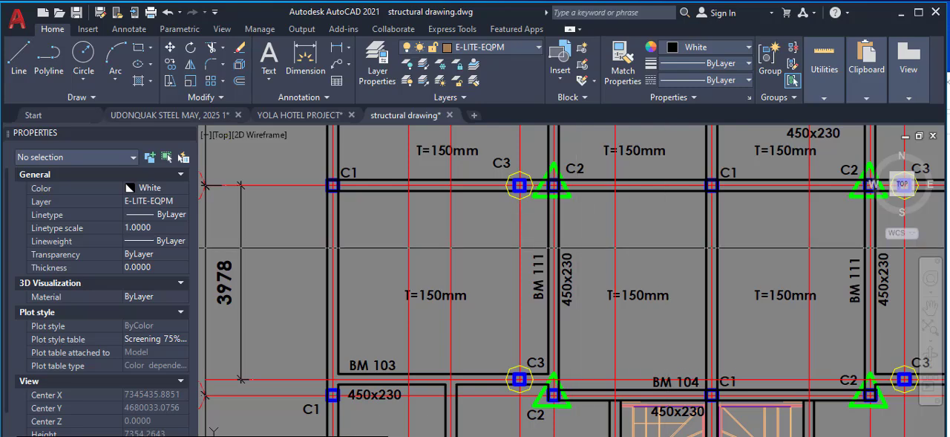
pyautogui.scroll(5, 550, 248)
pyautogui.scroll(5, 549, 251)
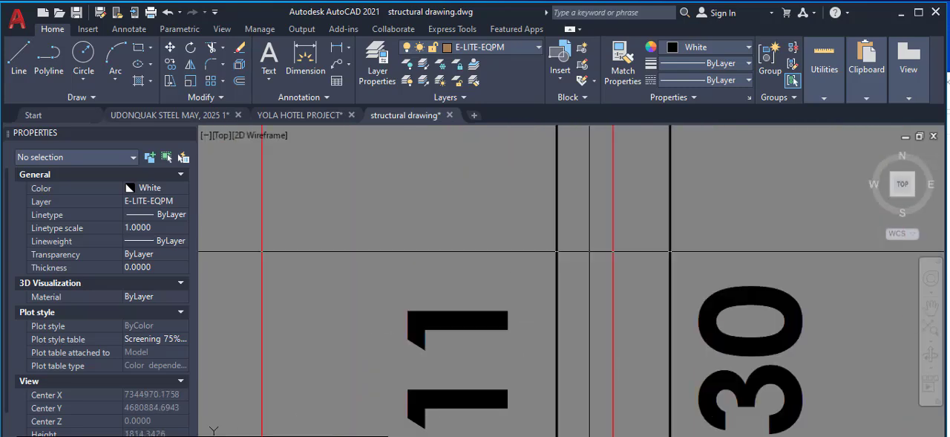
pyautogui.click(670, 257)
pyautogui.scroll(-10, 565, 268)
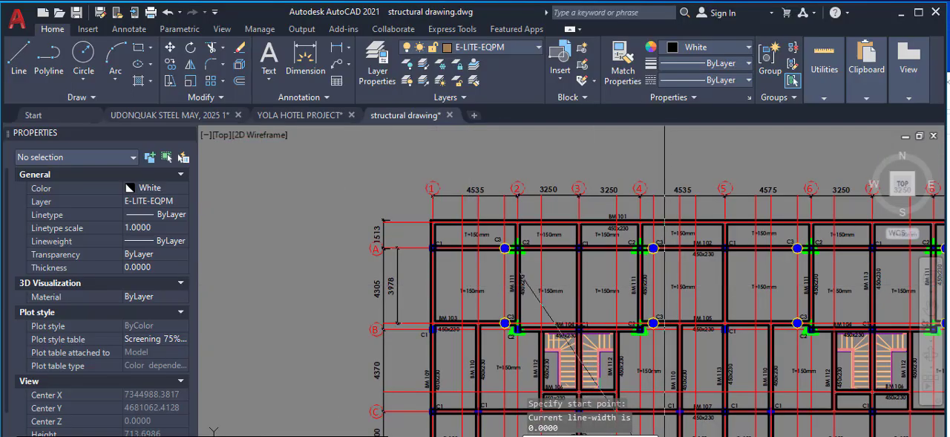
pyautogui.scroll(10, 453, 291)
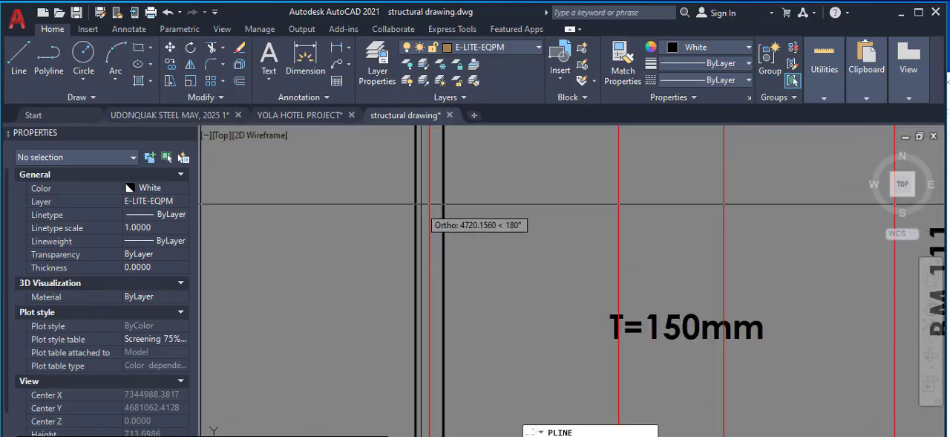
pyautogui.scroll(5, 427, 203)
pyautogui.click(421, 233)
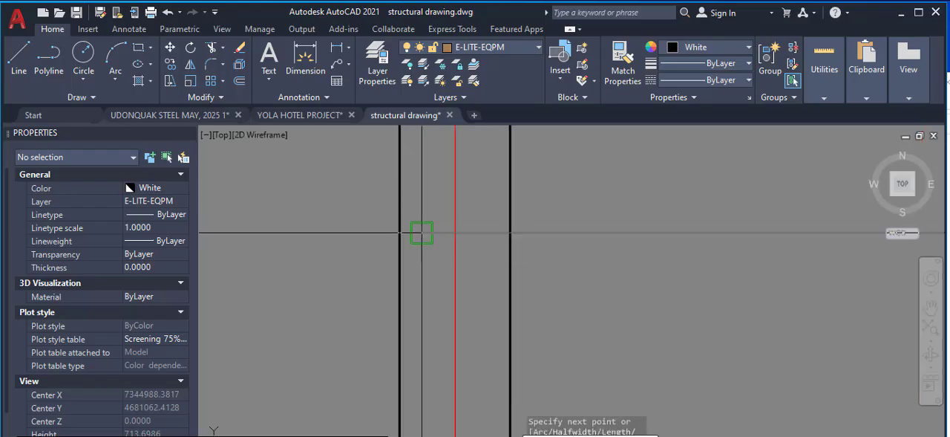
# Continue the polyline with a 100 mm upward leg and a parallel return leg about 1470 mm long into the panel, and end it
pyautogui.scroll(2, 435, 173)
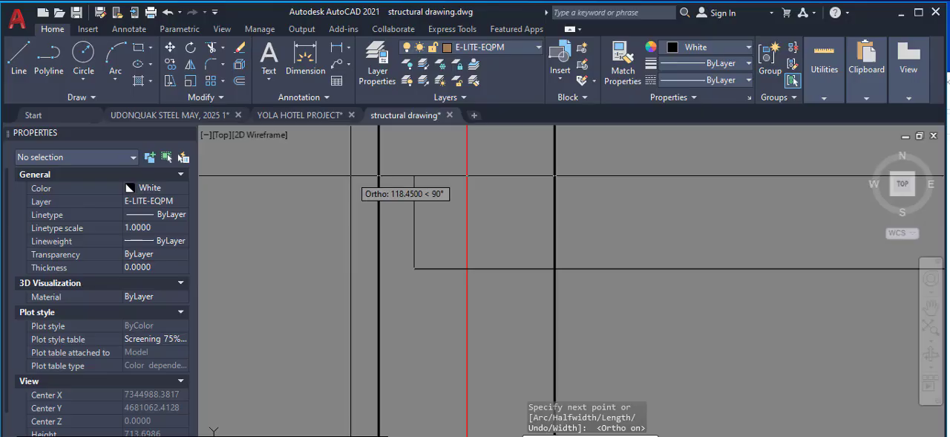
pyautogui.write('100')
pyautogui.press('Return')
pyautogui.write('100')
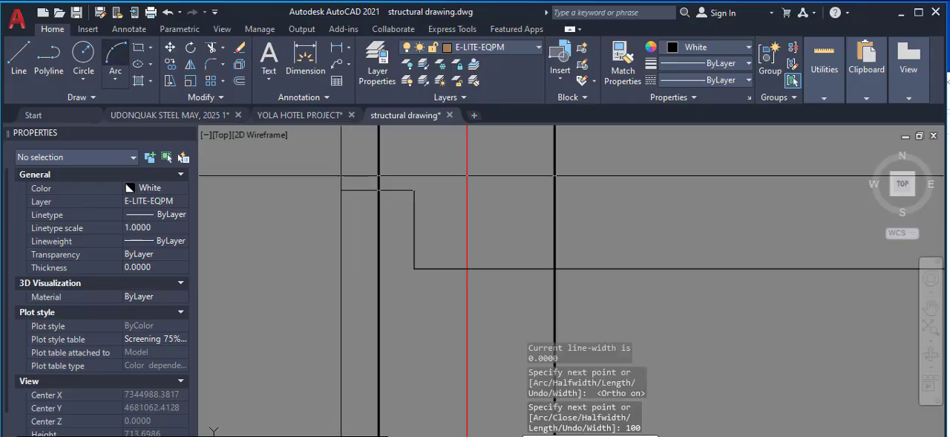
pyautogui.scroll(-2, 245, 191)
pyautogui.scroll(-2, 338, 192)
pyautogui.scroll(1, 503, 186)
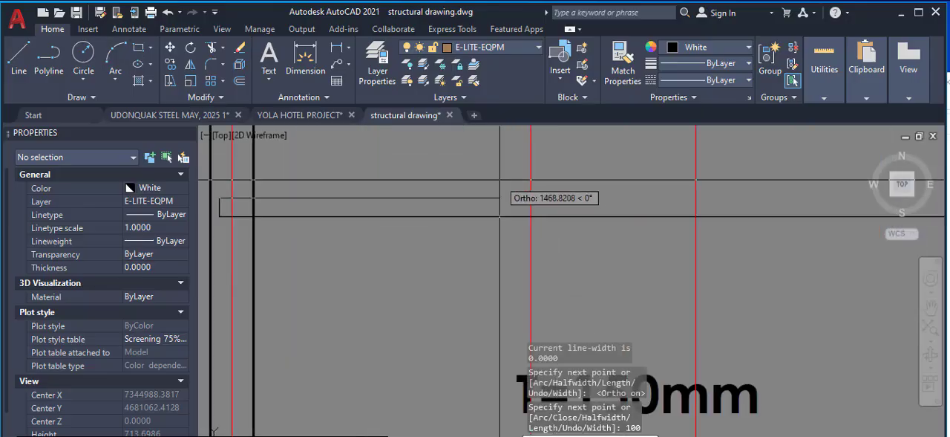
pyautogui.press('Return')
pyautogui.rightClick(469, 180)
pyautogui.click(502, 188)
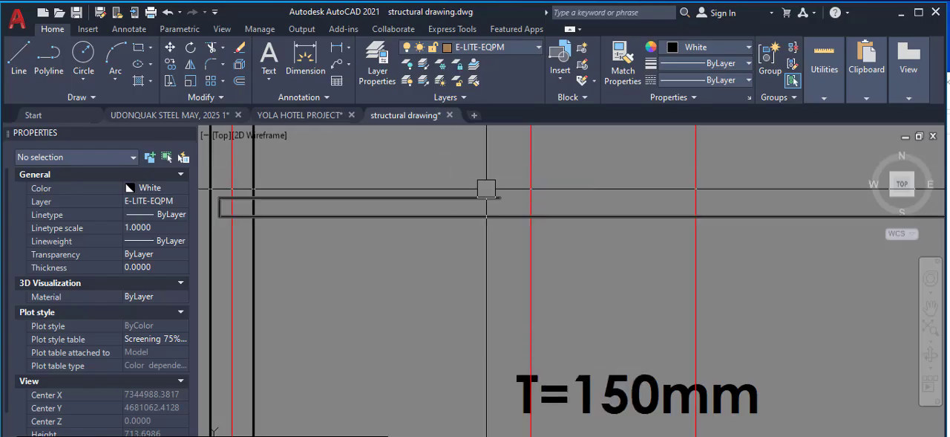
# Copy the panel's T=150mm text to just above the short return leg of the new bar polyline
pyautogui.scroll(-2, 488, 200)
pyautogui.scroll(-2, 486, 327)
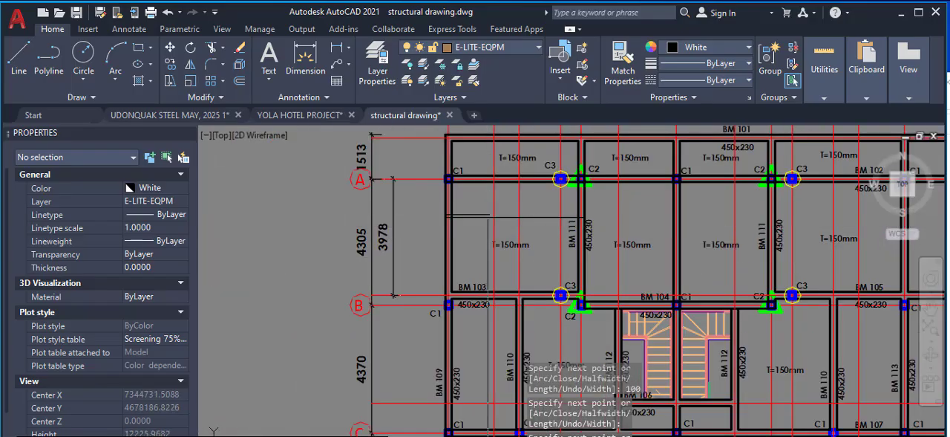
pyautogui.scroll(4, 527, 281)
pyautogui.click(527, 278)
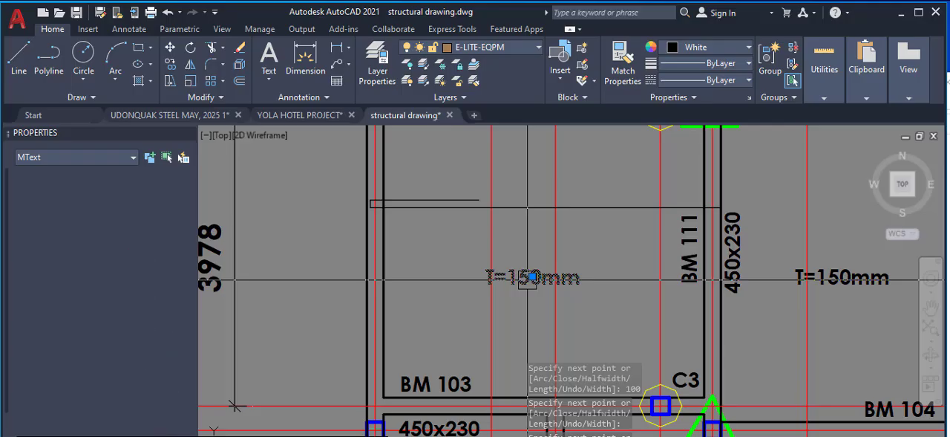
pyautogui.rightClick(527, 279)
pyautogui.click(540, 284)
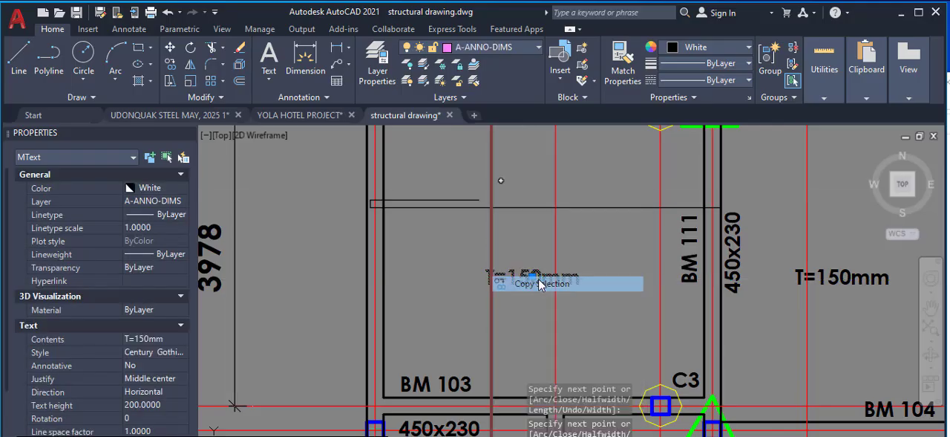
pyautogui.click(541, 283)
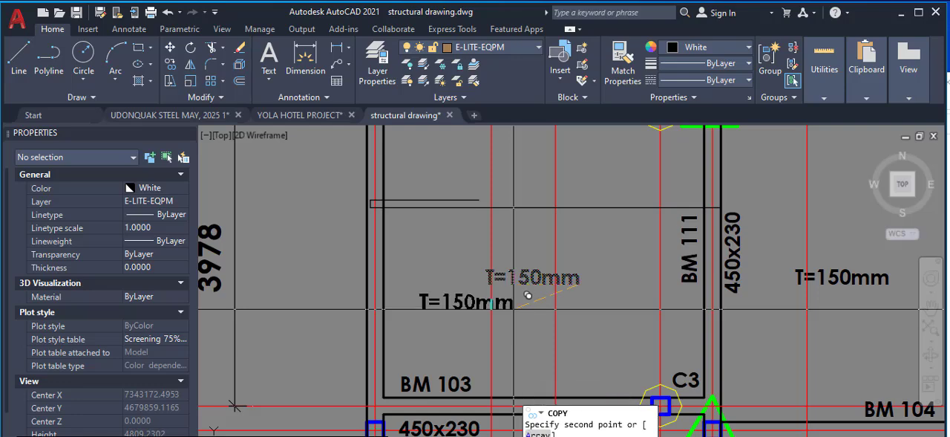
pyautogui.scroll(10, 479, 156)
pyautogui.scroll(-5, 552, 265)
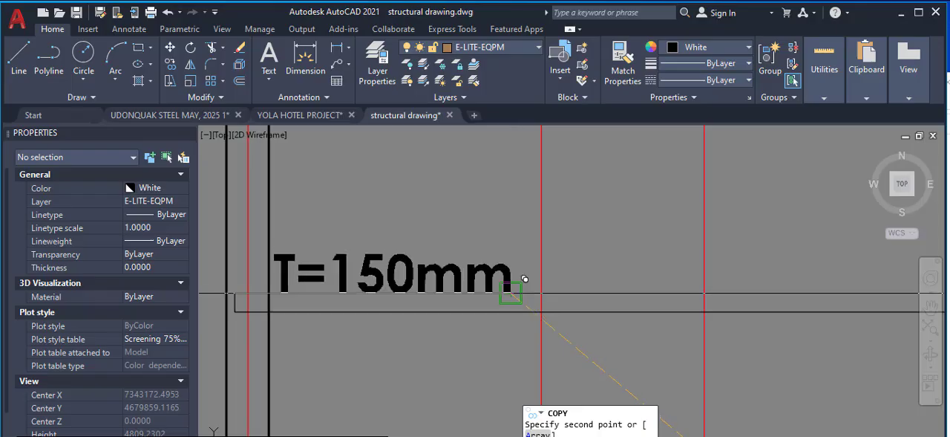
pyautogui.scroll(6, 529, 261)
pyautogui.scroll(-6, 556, 262)
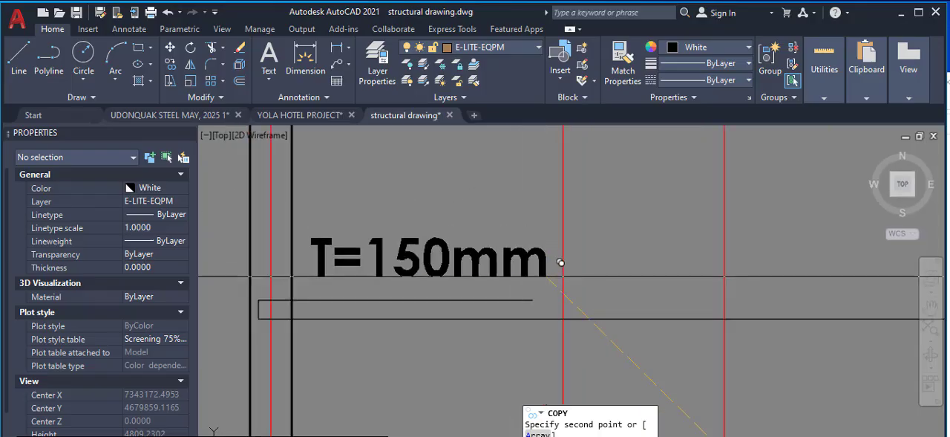
pyautogui.rightClick(570, 252)
pyautogui.click(579, 258)
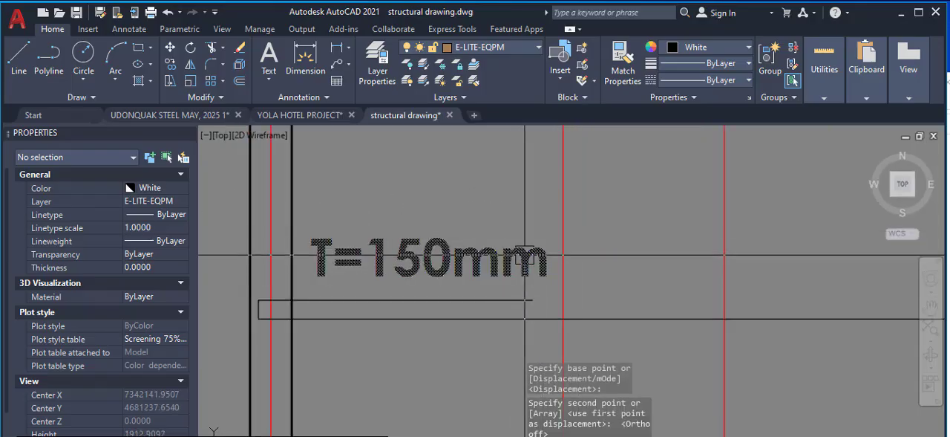
pyautogui.click(429, 257)
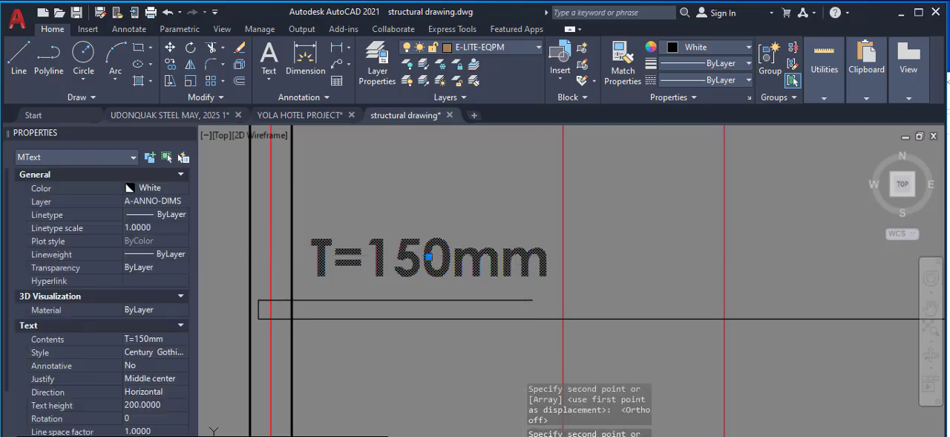
pyautogui.doubleClick(389, 267)
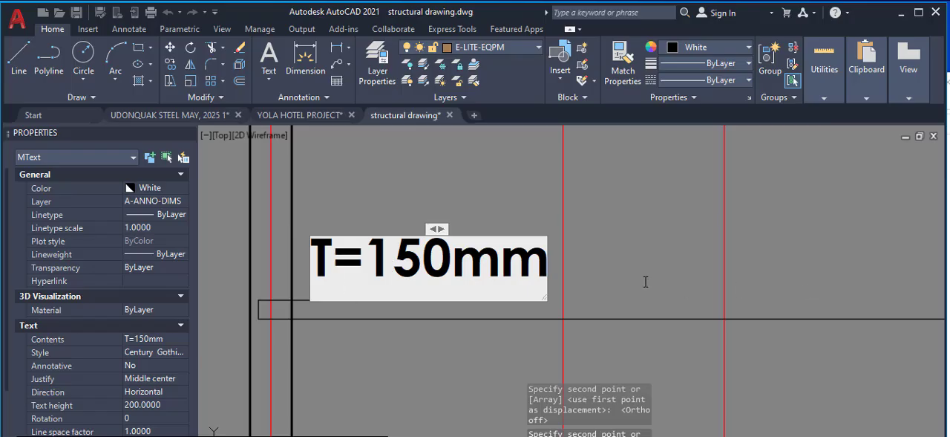
pyautogui.press('Escape')
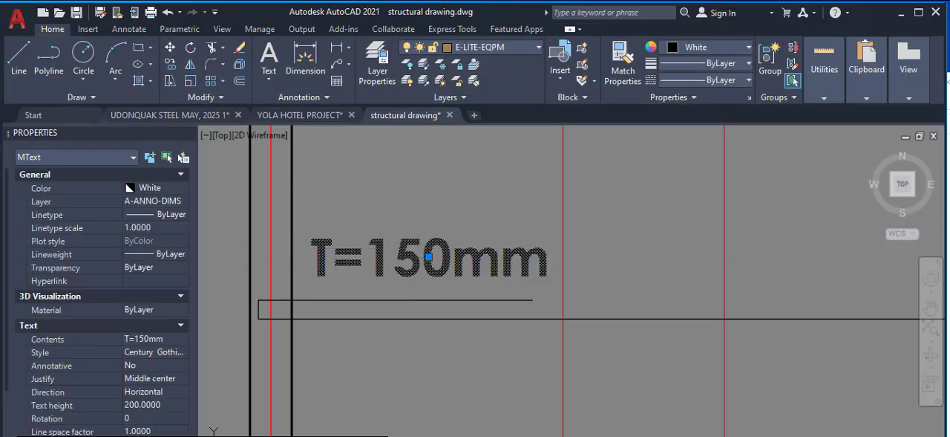
# Replace the copied T=150mm text above the bar's short return leg with 0.3xLx
pyautogui.doubleClick(429, 258)
pyautogui.hotkey('ctrl', 'a')
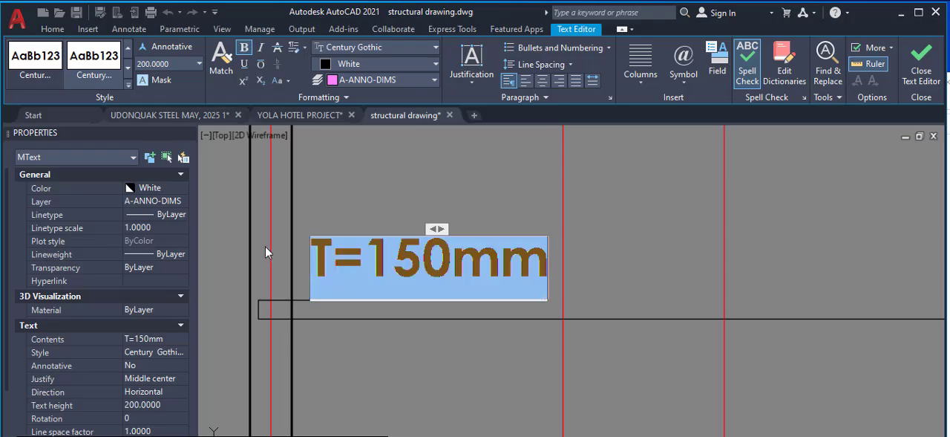
pyautogui.write('1')
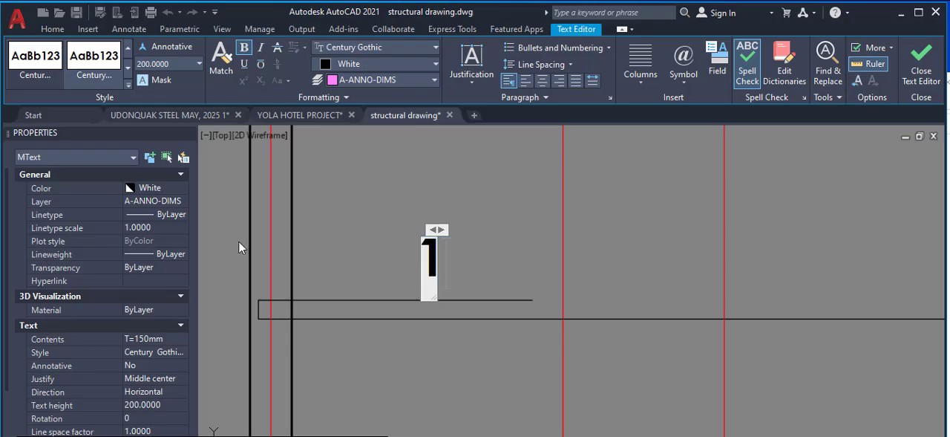
pyautogui.write('.')
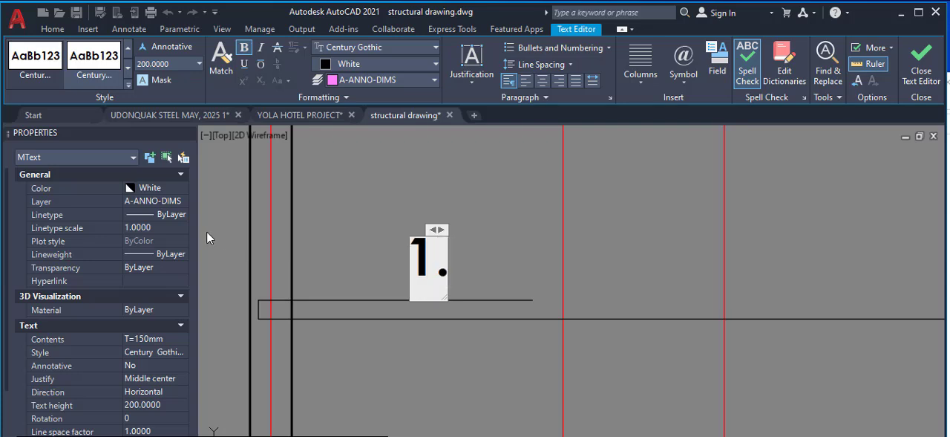
pyautogui.press('BackSpace')
pyautogui.press('BackSpace')
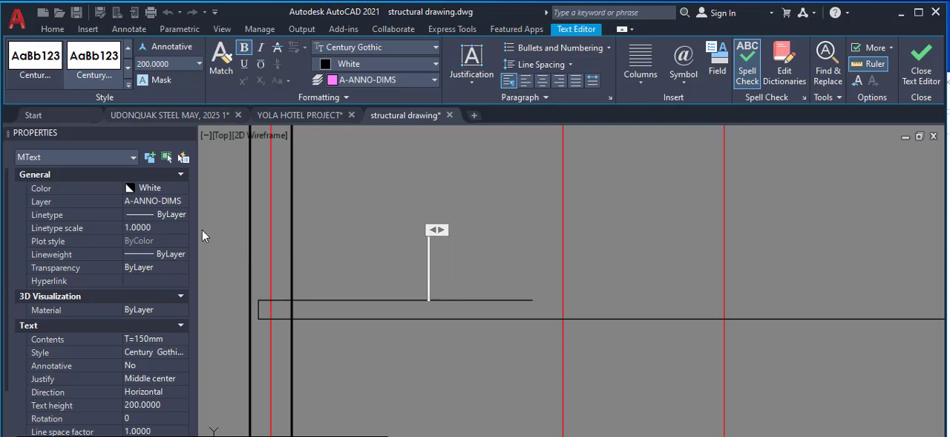
pyautogui.write('0.')
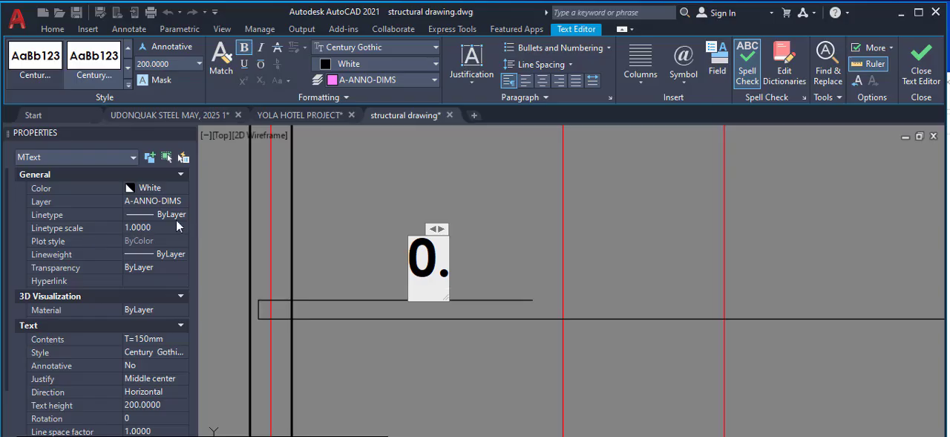
pyautogui.write('3xl')
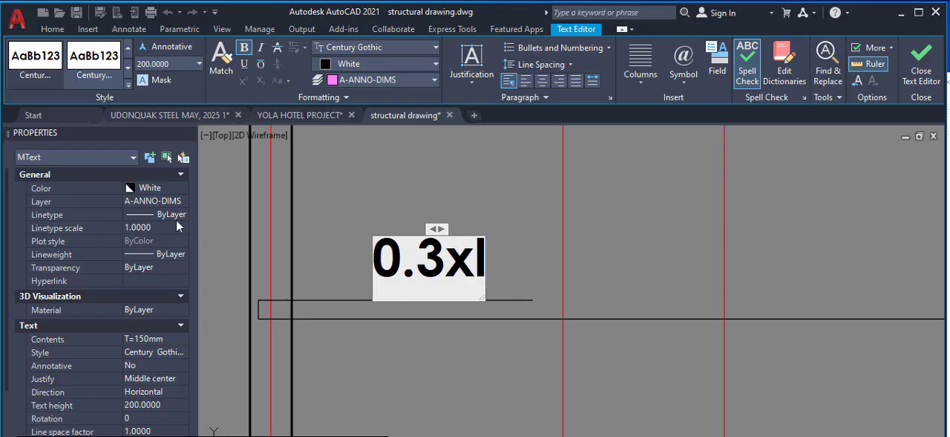
pyautogui.press('BackSpace')
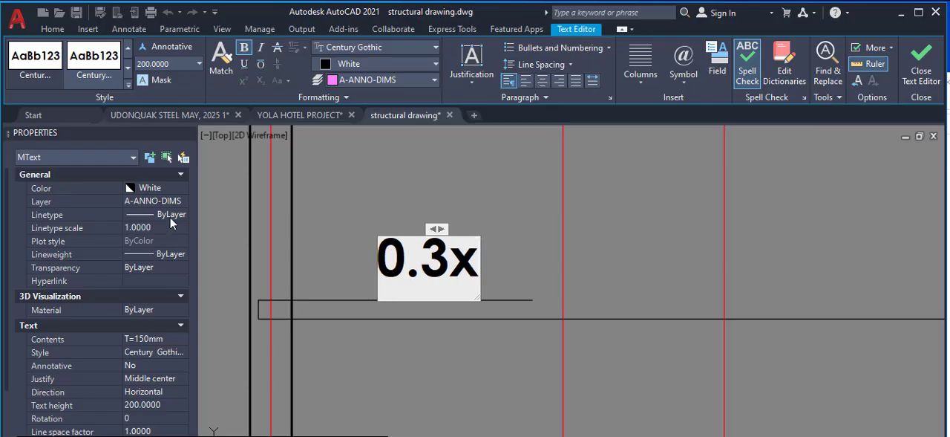
pyautogui.write('LX')
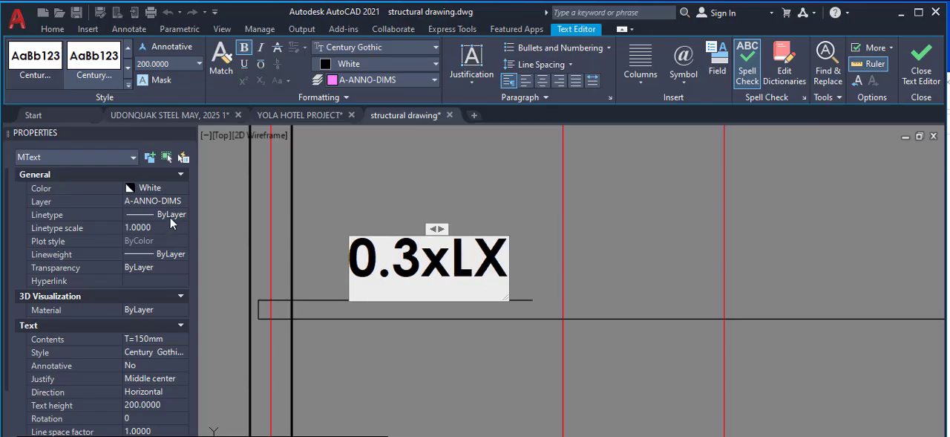
pyautogui.press('BackSpace')
pyautogui.write('x')
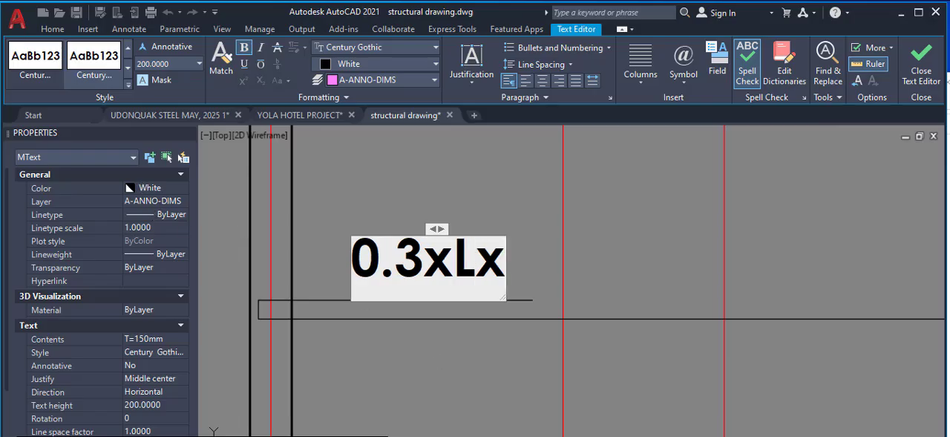
# Change the multiplication sign between 0.3 and Lx in the bar label to an asterisk
pyautogui.doubleClick(453, 263)
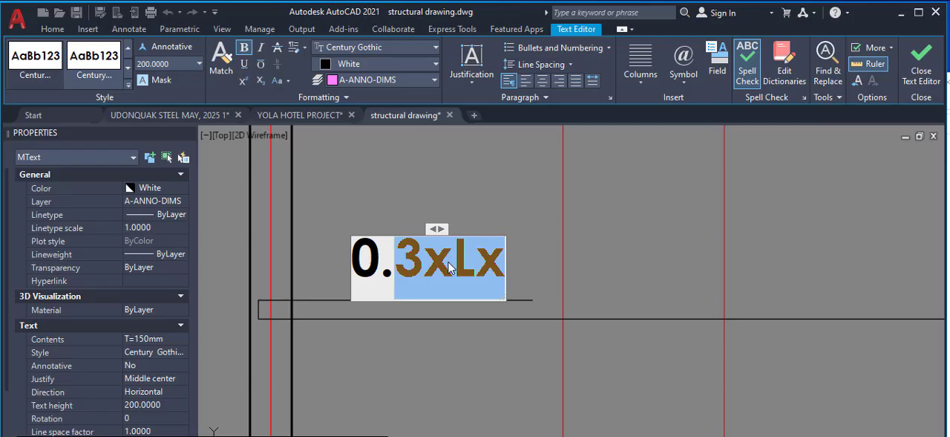
pyautogui.click(450, 262)
pyautogui.press('BackSpace')
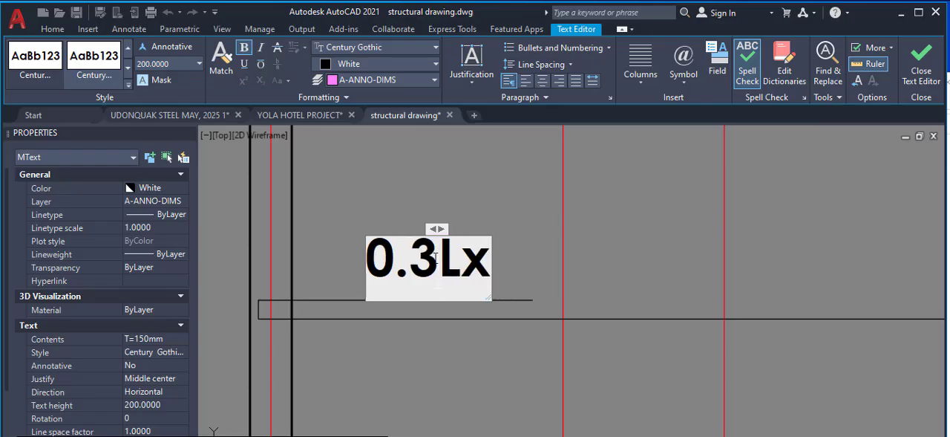
pyautogui.write('*')
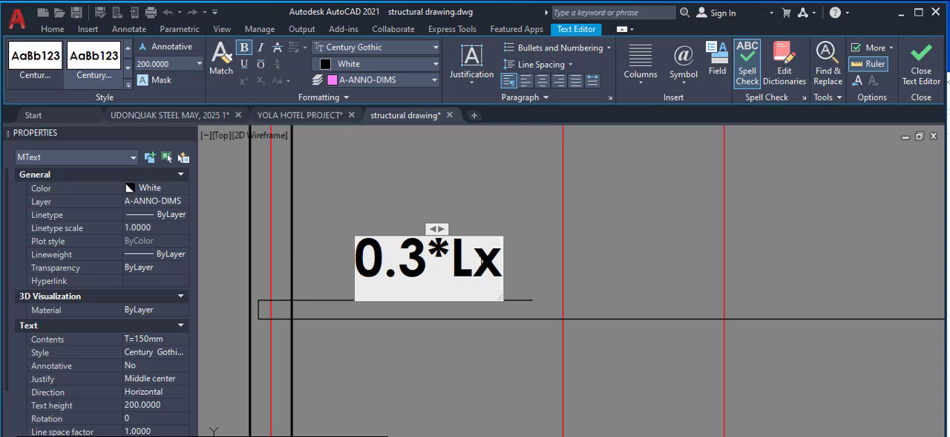
# Append *1.25 to the end of the bar label and finish editing the text
pyautogui.write('**')
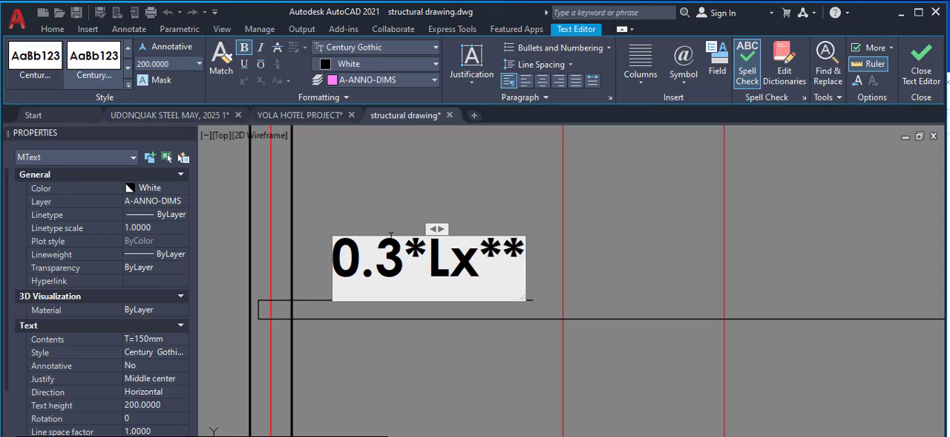
pyautogui.press('BackSpace')
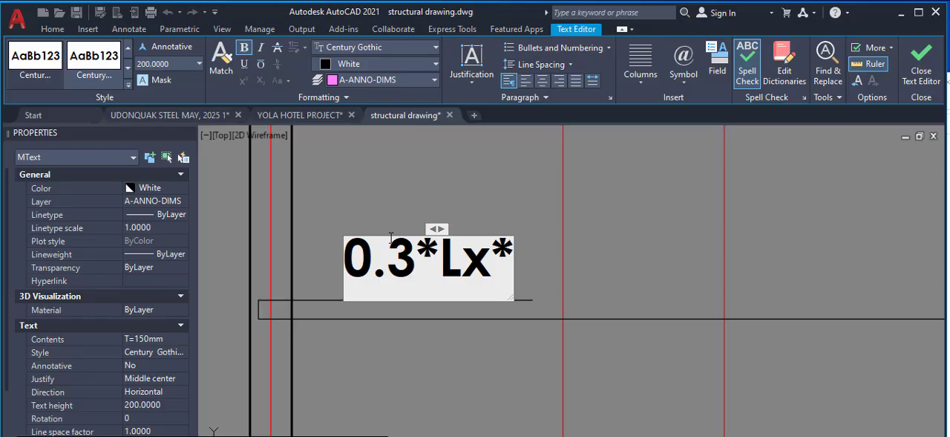
pyautogui.write('12')
pyautogui.press('BackSpace')
pyautogui.write('.')
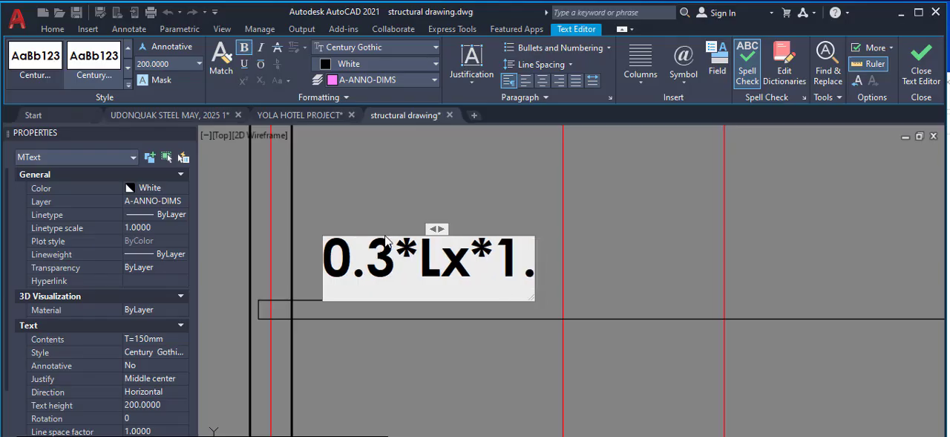
pyautogui.write('25')
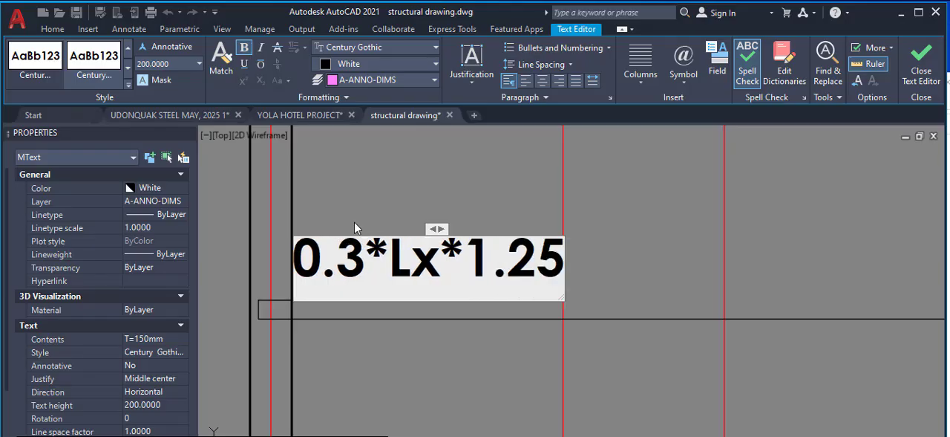
pyautogui.click(568, 235)
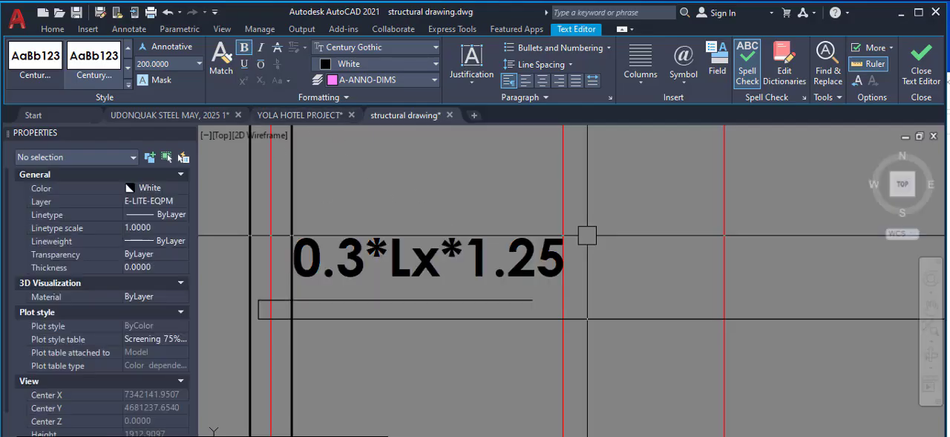
# Examine the labelled bar within its panel against the grid dimensions, surrounding beams and neighbouring panels
pyautogui.scroll(-3, 327, 268)
pyautogui.scroll(1, 324, 299)
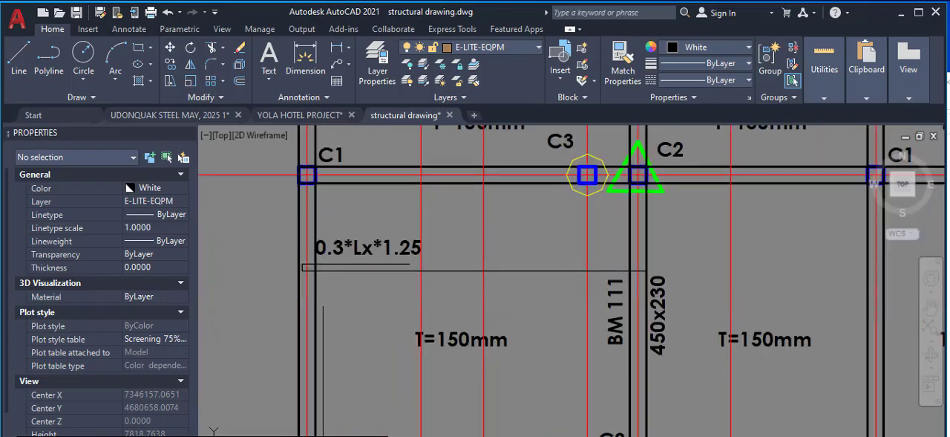
pyautogui.scroll(-1, 416, 226)
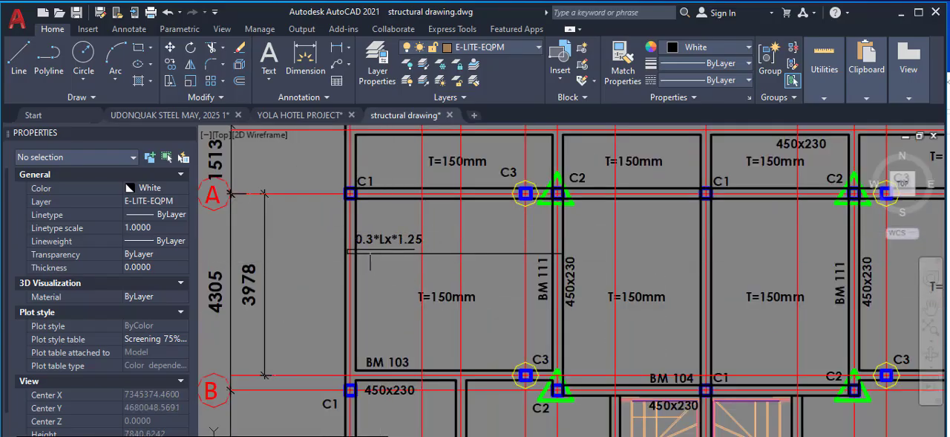
pyautogui.scroll(4, 360, 248)
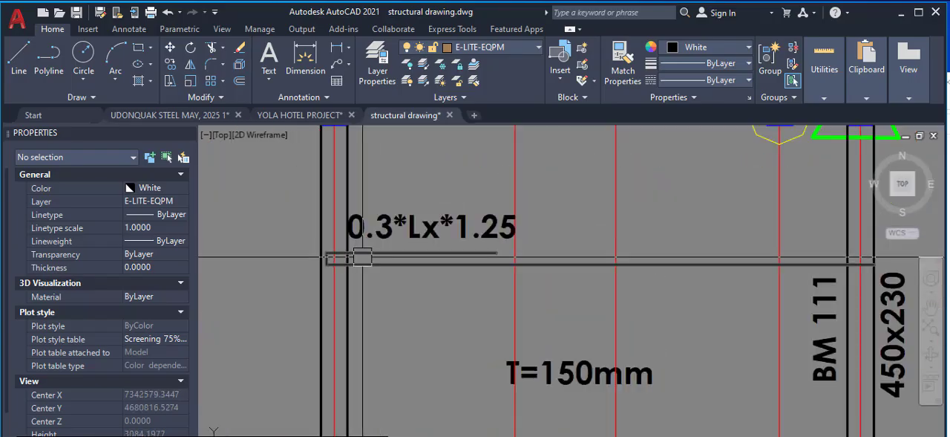
pyautogui.scroll(-2, 361, 259)
pyautogui.scroll(2, 364, 262)
pyautogui.scroll(-2, 401, 301)
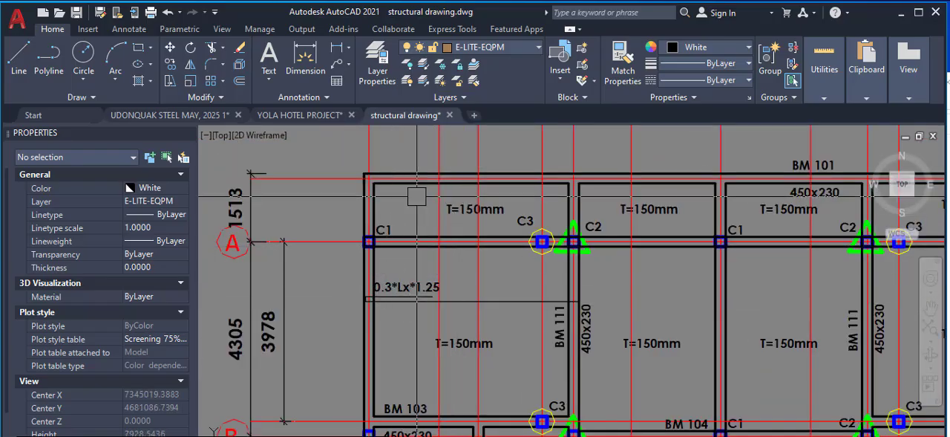
pyautogui.scroll(-2, 448, 250)
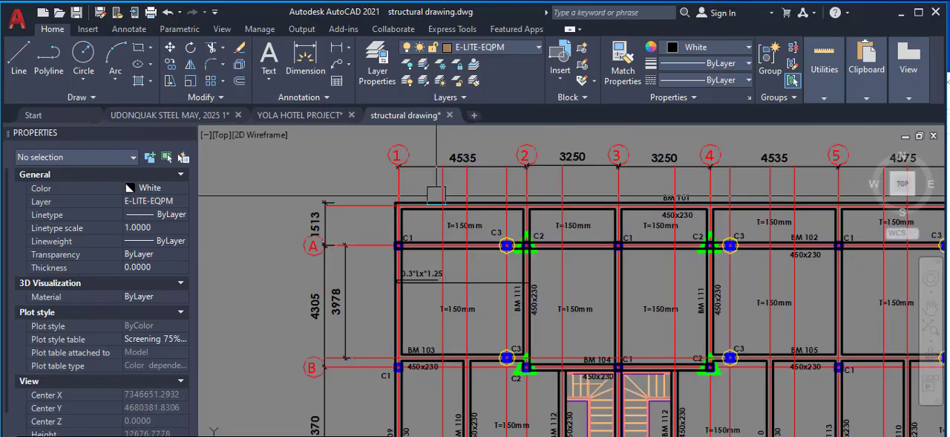
pyautogui.scroll(2, 460, 156)
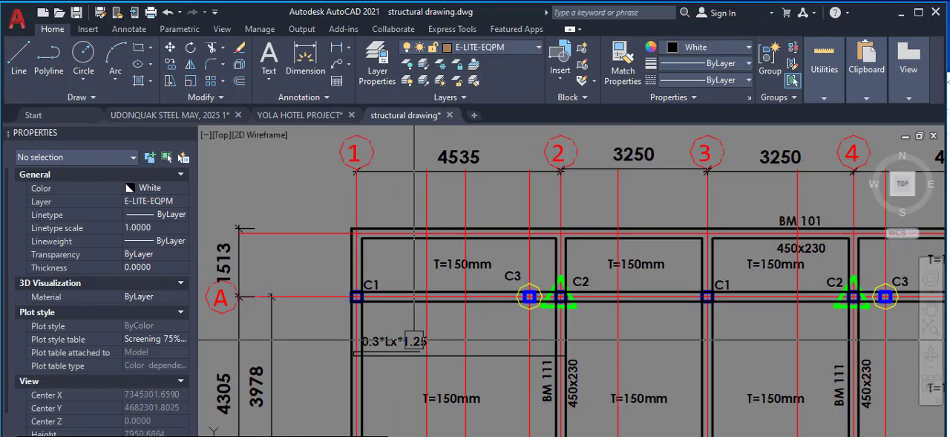
pyautogui.scroll(2, 452, 378)
pyautogui.scroll(-4, 413, 369)
pyautogui.scroll(-2, 415, 365)
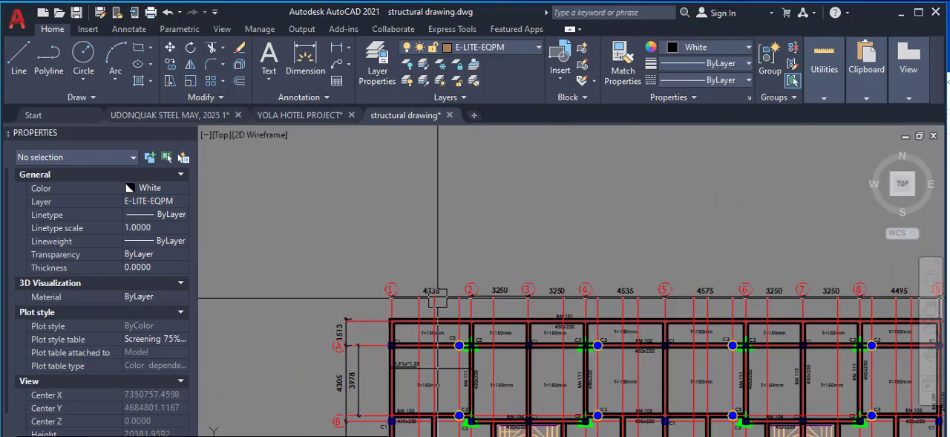
pyautogui.scroll(3, 427, 334)
pyautogui.scroll(-5, 446, 293)
pyautogui.scroll(3, 446, 294)
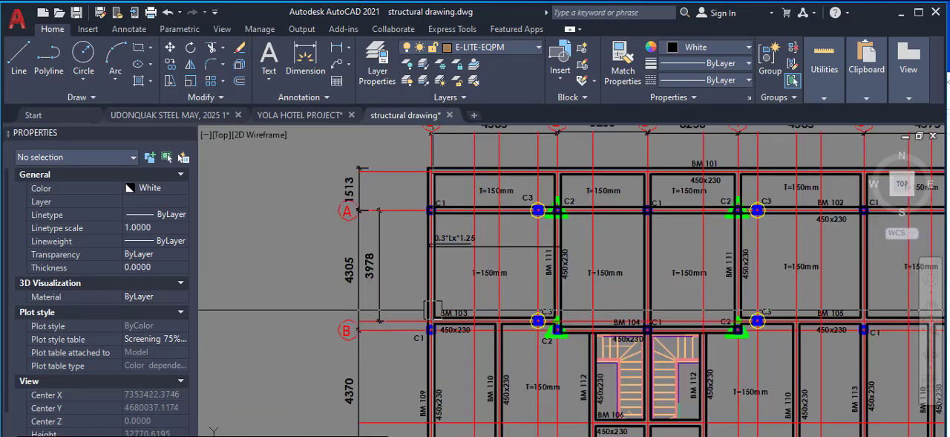
pyautogui.scroll(2, 444, 286)
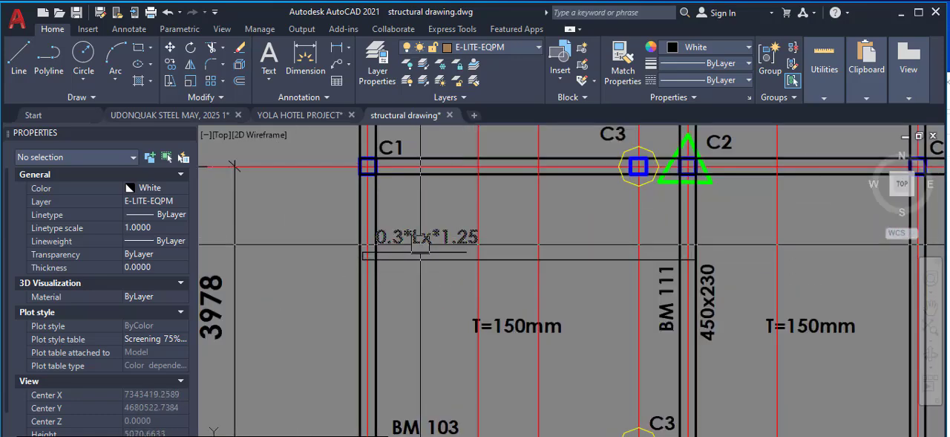
pyautogui.scroll(-2, 415, 252)
pyautogui.scroll(6, 594, 258)
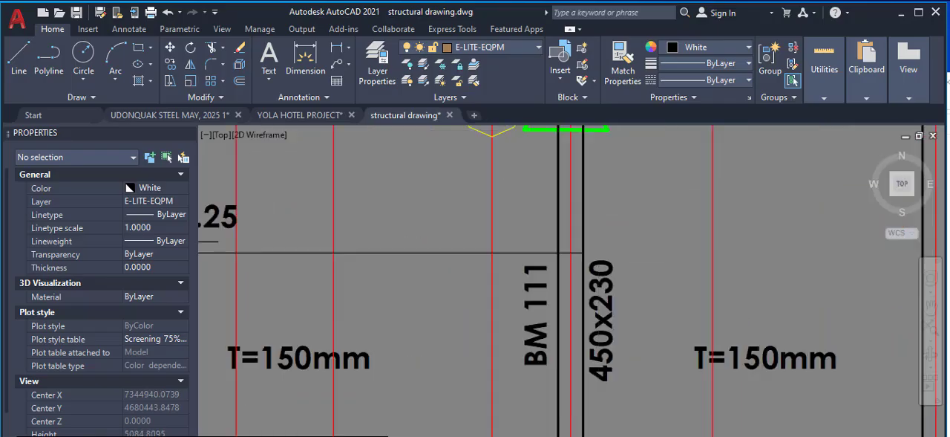
# Stretch the long bar's free end horizontally about 3220 mm across the adjoining panel, ending within the next beam near its far face
pyautogui.click(486, 248)
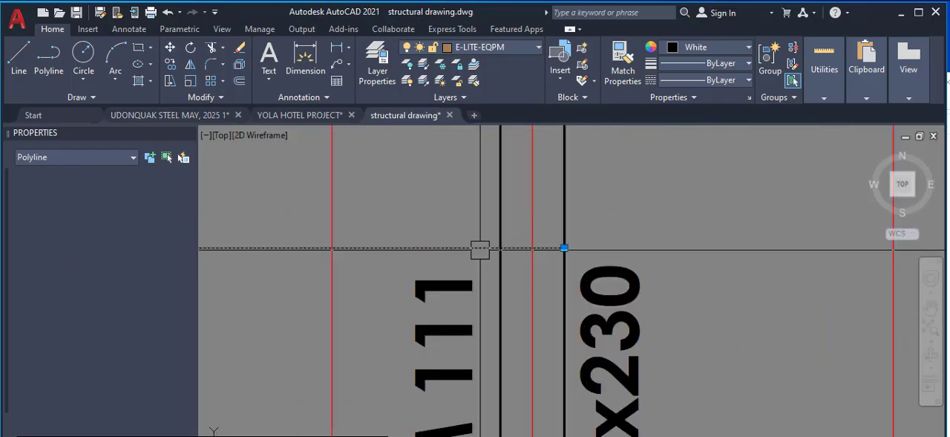
pyautogui.click(564, 247)
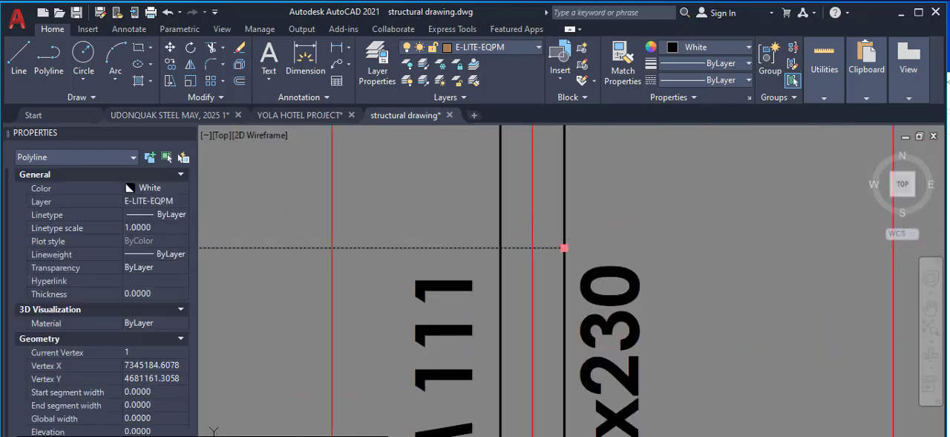
pyautogui.scroll(-2, 544, 253)
pyautogui.scroll(-4, 544, 253)
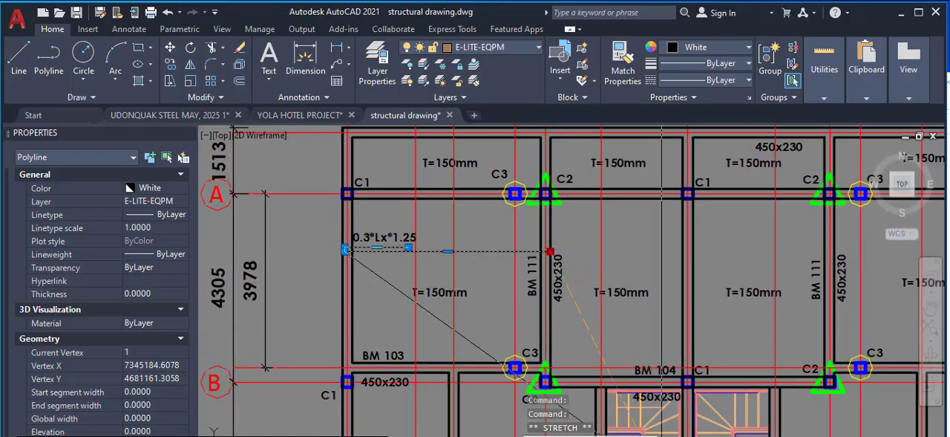
pyautogui.scroll(5, 668, 252)
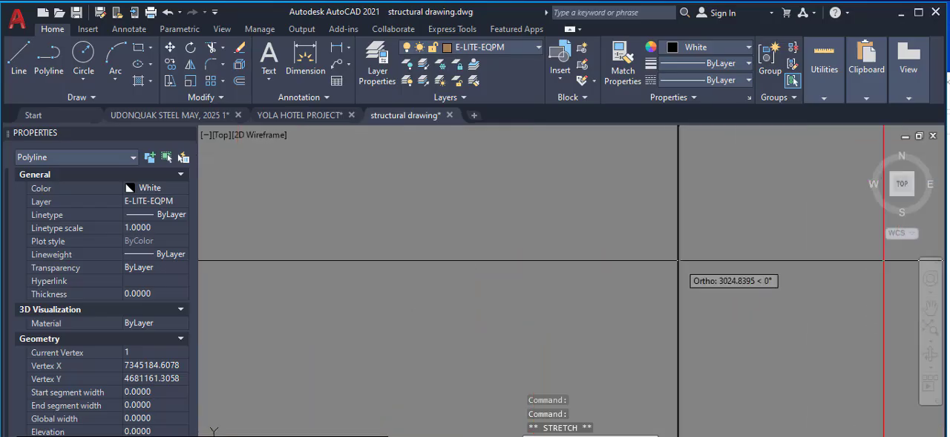
pyautogui.scroll(-4, 680, 262)
pyautogui.scroll(2, 735, 207)
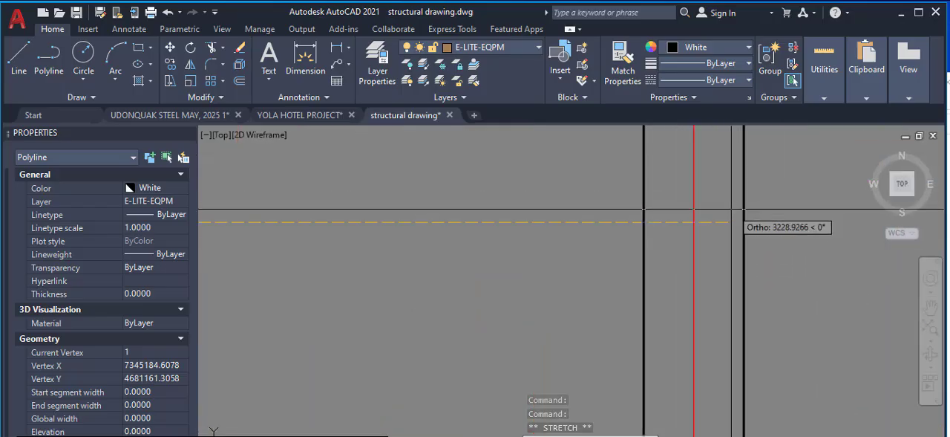
pyautogui.click(743, 209)
# Draw a horizontal top bar polyline about 3200 mm long across beam BM 111, slightly above the long bar
pyautogui.rightClick(697, 149)
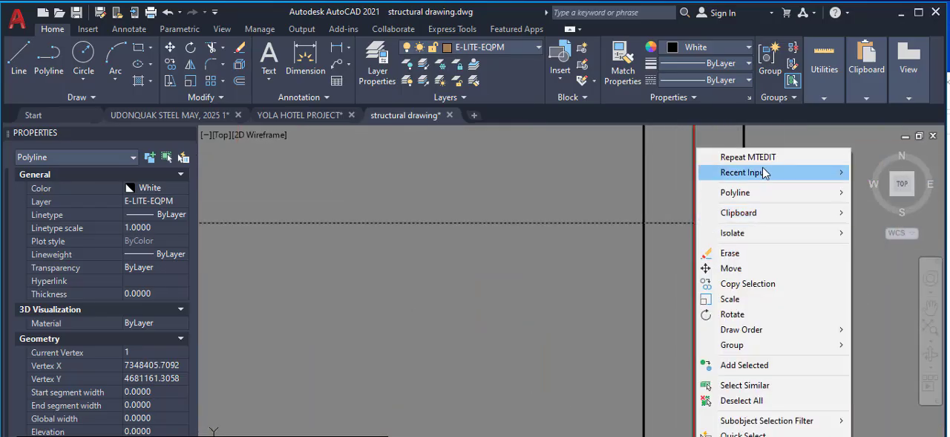
pyautogui.moveTo(765, 172)
pyautogui.click(861, 202)
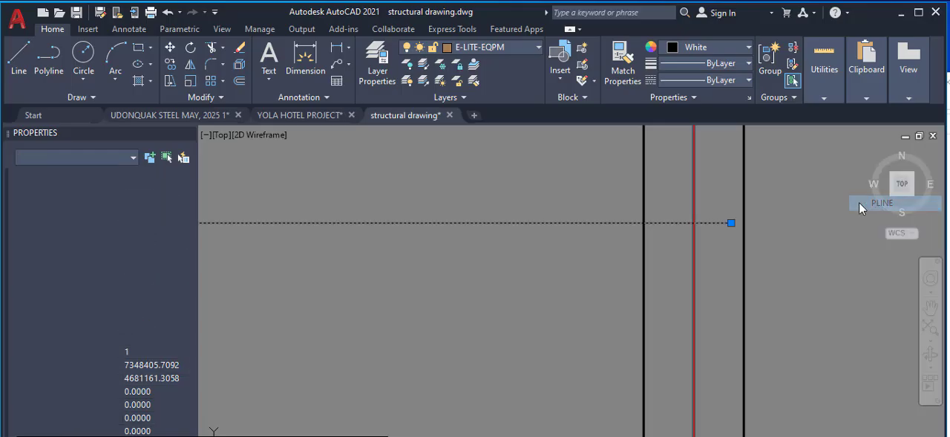
pyautogui.scroll(-4, 608, 231)
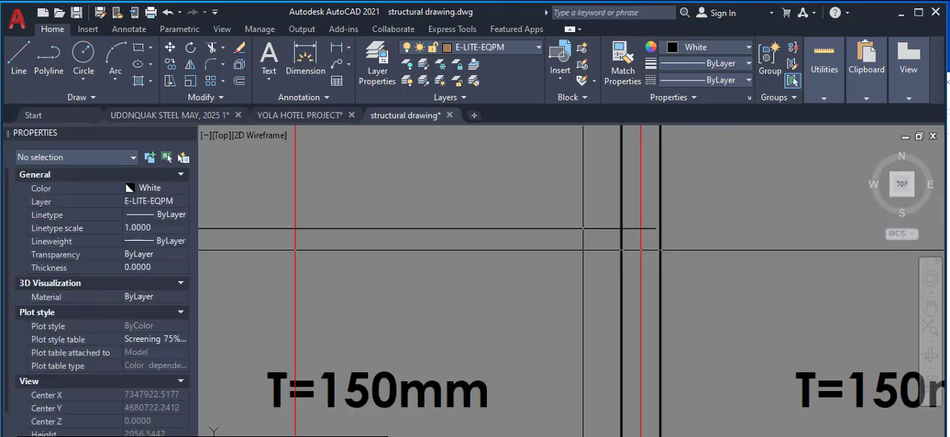
pyautogui.scroll(-5, 584, 228)
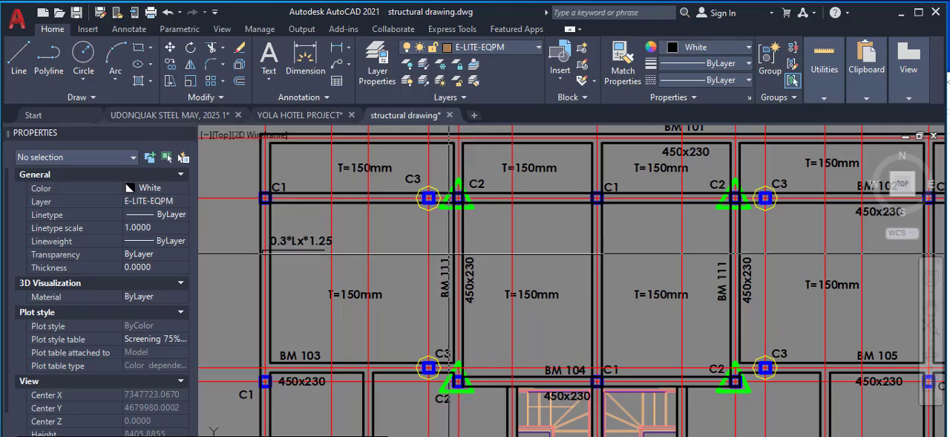
pyautogui.scroll(3, 410, 248)
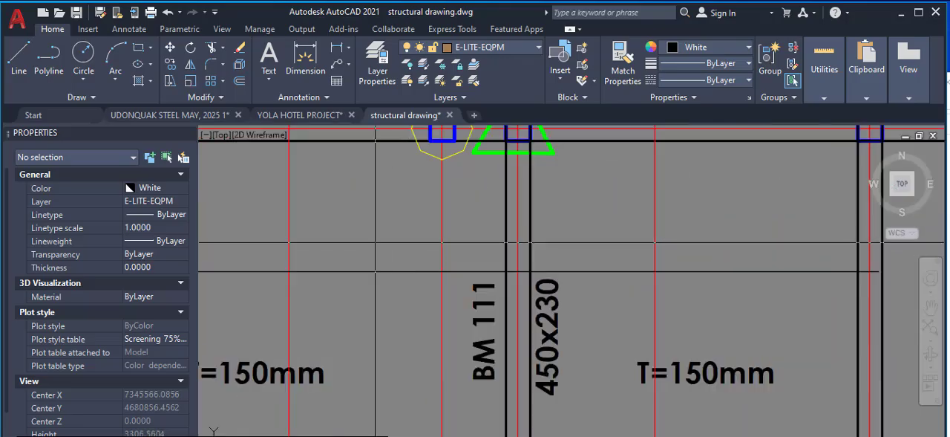
pyautogui.click(340, 234)
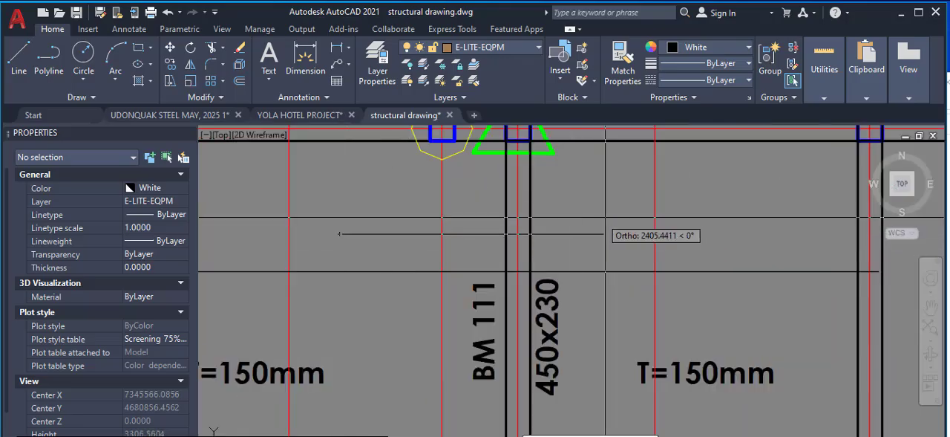
pyautogui.rightClick(692, 234)
pyautogui.click(701, 254)
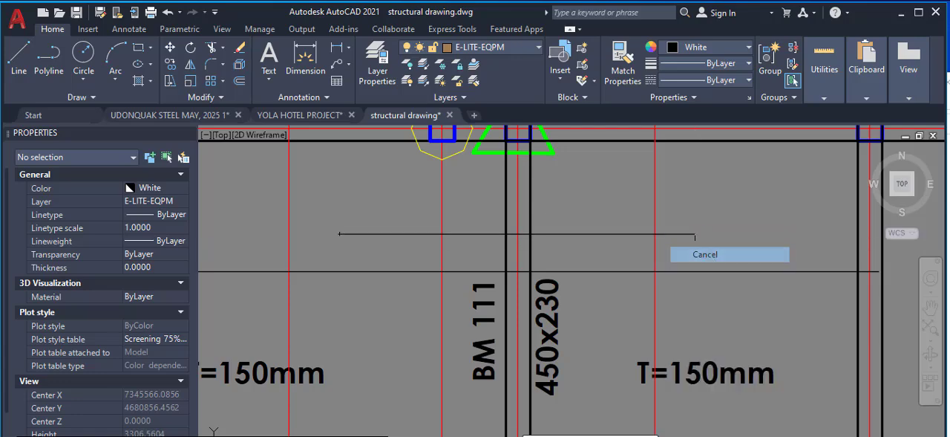
# Copy the 0.3*Lx*1.25 label from the return leg to just above the start of the top bar crossing BM 111
pyautogui.scroll(-2, 622, 270)
pyautogui.scroll(3, 365, 248)
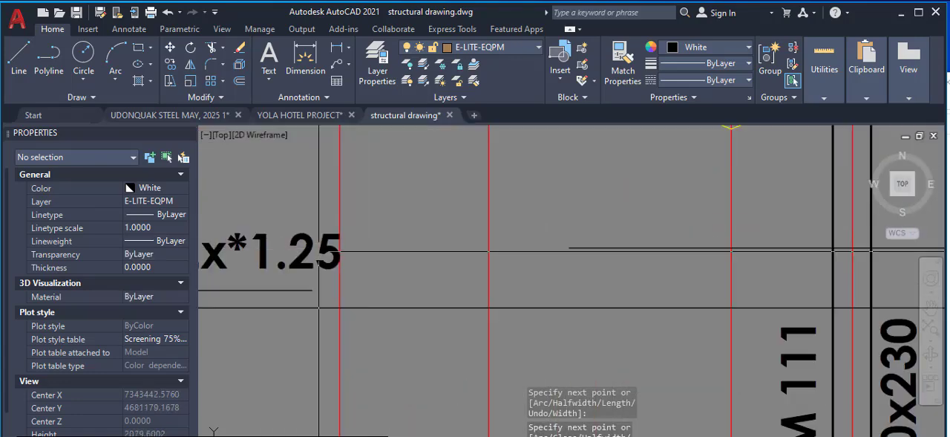
pyautogui.click(312, 251)
pyautogui.rightClick(338, 251)
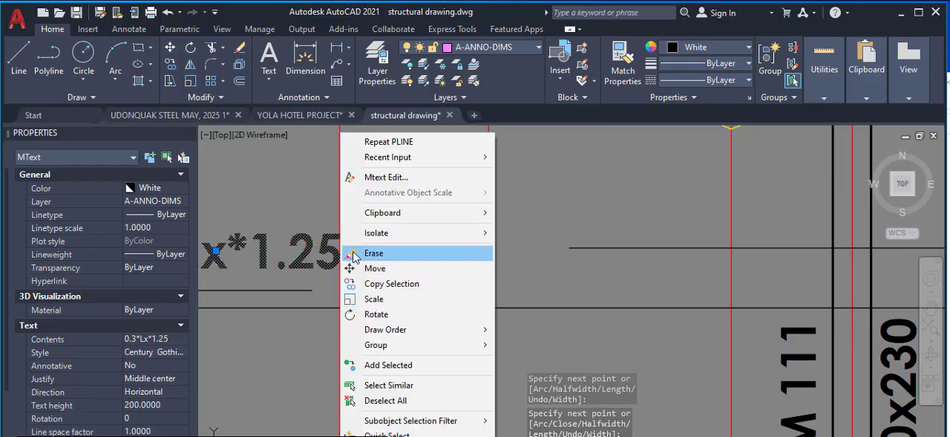
pyautogui.click(389, 284)
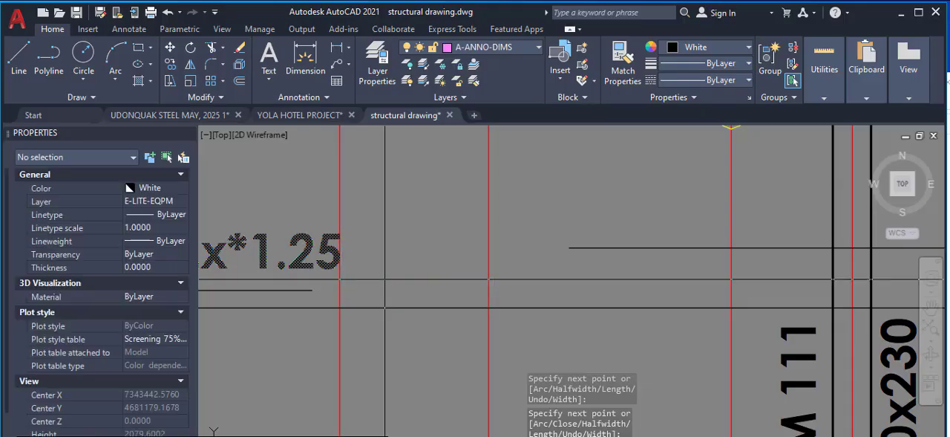
pyautogui.click(277, 253)
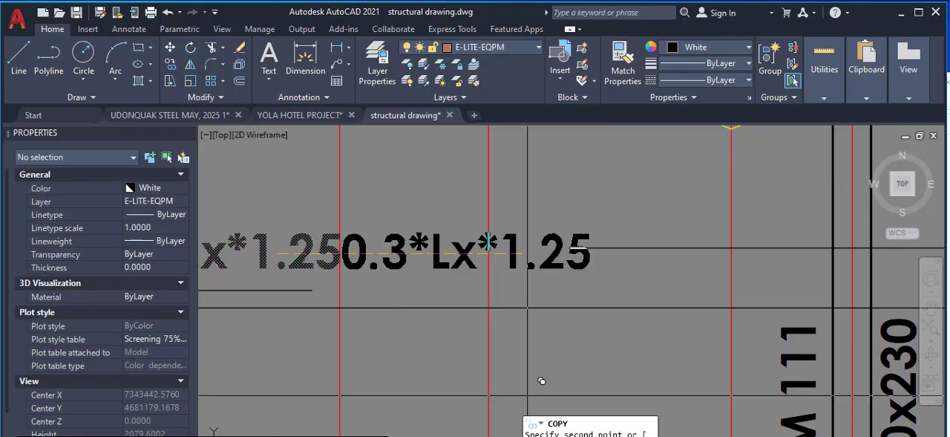
pyautogui.scroll(4, 737, 202)
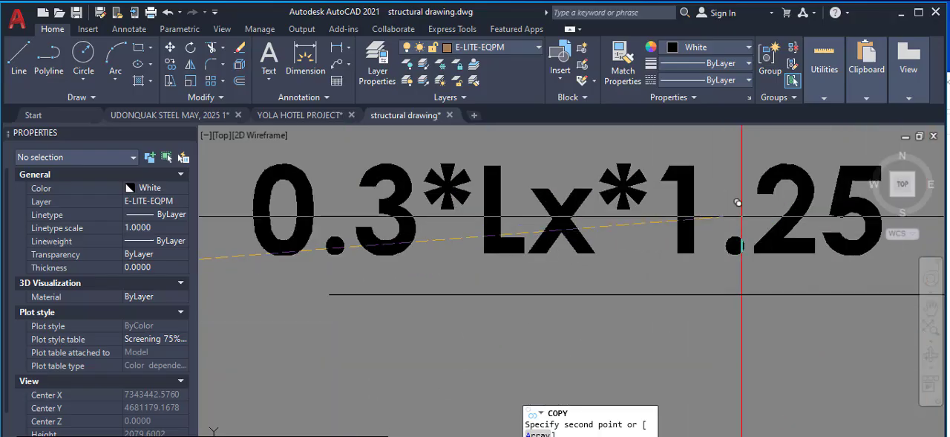
pyautogui.rightClick(671, 217)
pyautogui.click(709, 239)
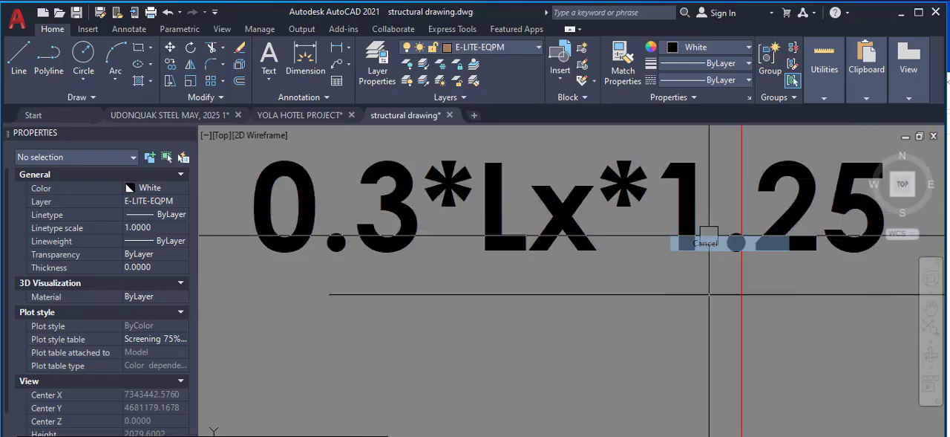
pyautogui.scroll(-4, 514, 322)
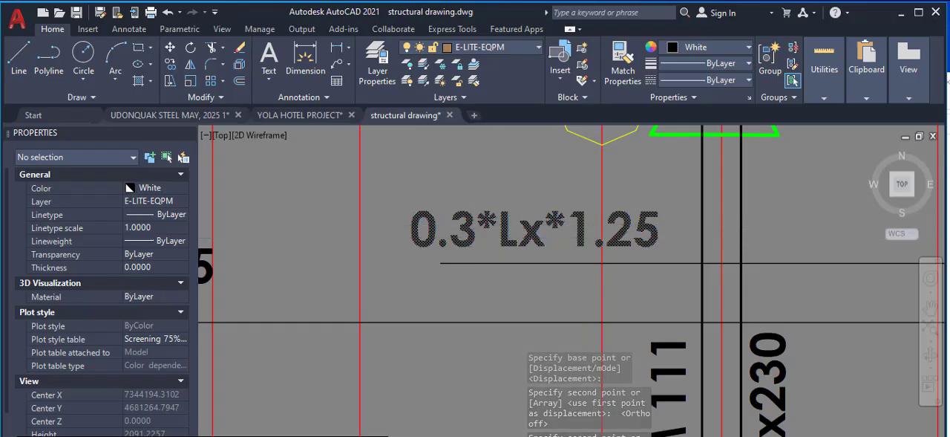
# Change the factor 0.3 to 0.25 in the copied label so it reads 0.25*Lx*1.25
pyautogui.scroll(-2, 476, 234)
pyautogui.scroll(6, 476, 234)
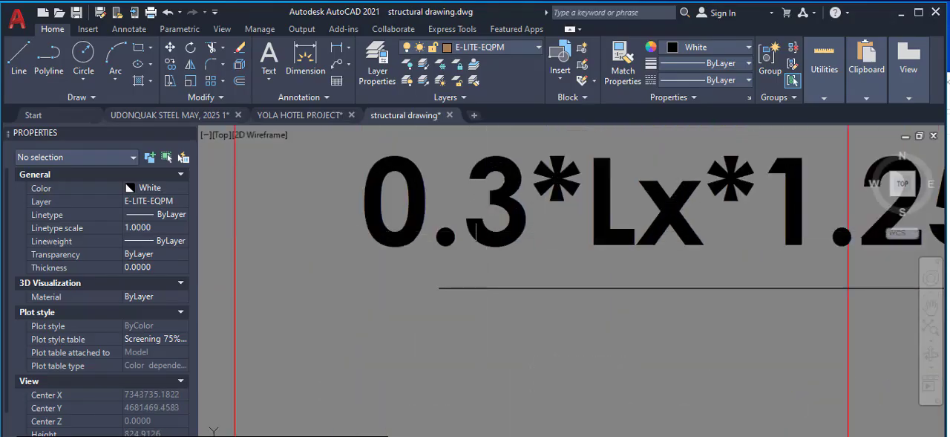
pyautogui.scroll(-5, 476, 234)
pyautogui.scroll(4, 486, 234)
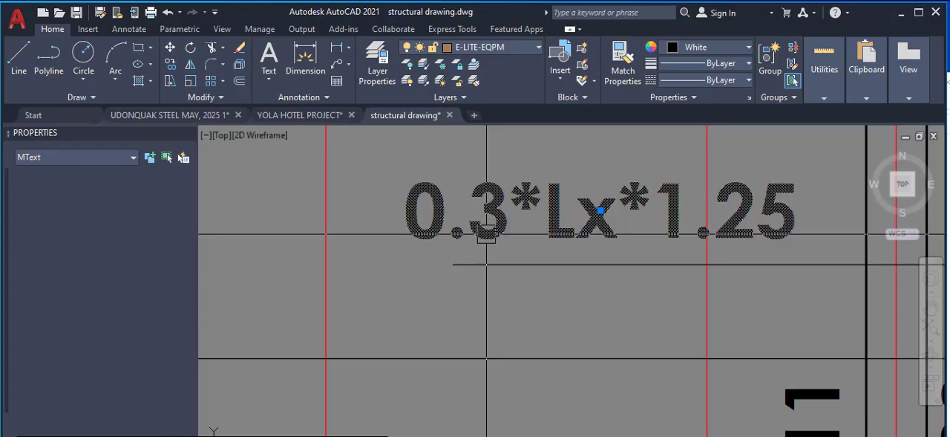
pyautogui.click(601, 210)
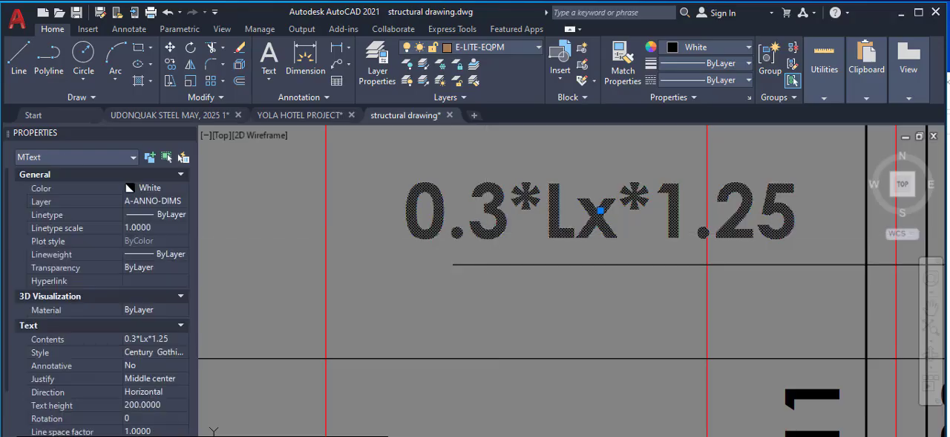
pyautogui.doubleClick(467, 219)
pyautogui.moveTo(466, 219); pyautogui.dragTo(510, 236)
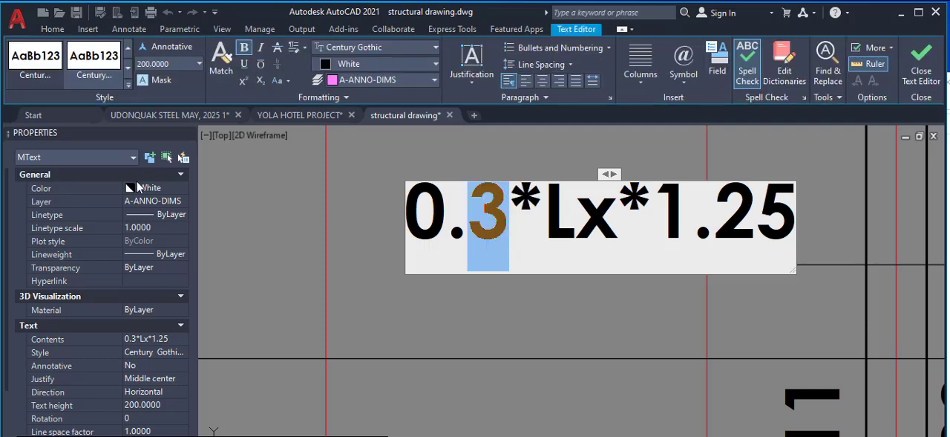
pyautogui.write('25')
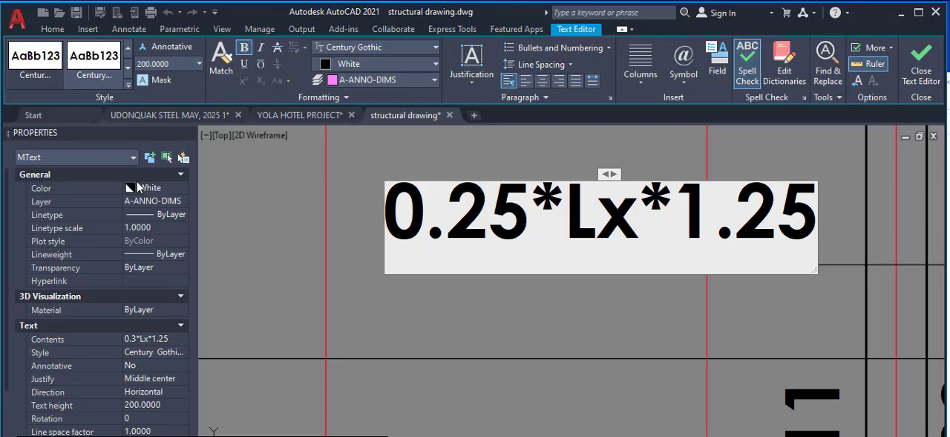
pyautogui.click(314, 287)
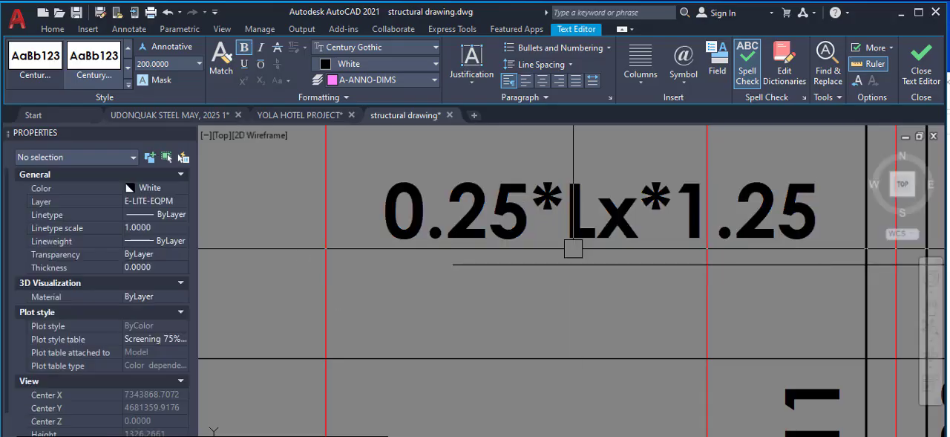
# Edit the return leg's label at the edge beam to read 0.13*Lx*1.25
pyautogui.scroll(-4, 594, 260)
pyautogui.scroll(2, 272, 292)
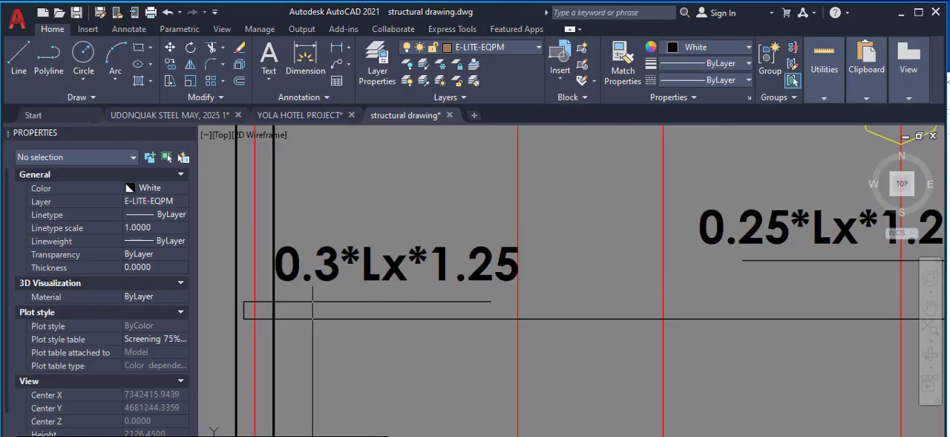
pyautogui.click(334, 268)
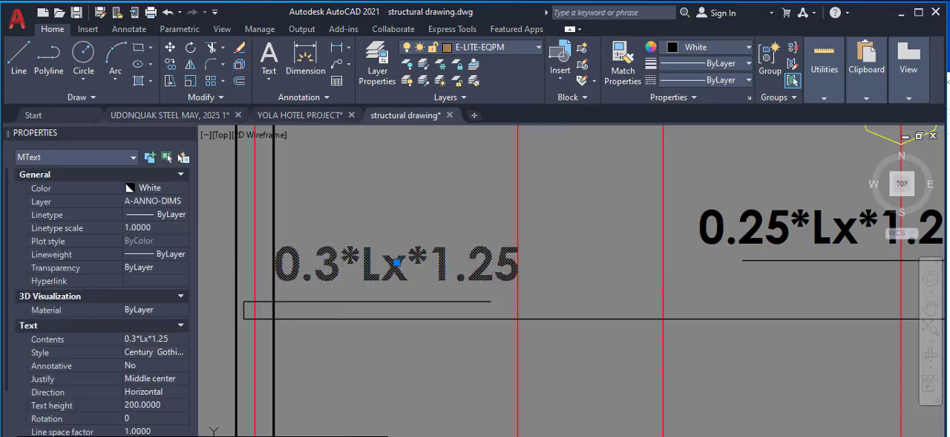
pyautogui.doubleClick(310, 269)
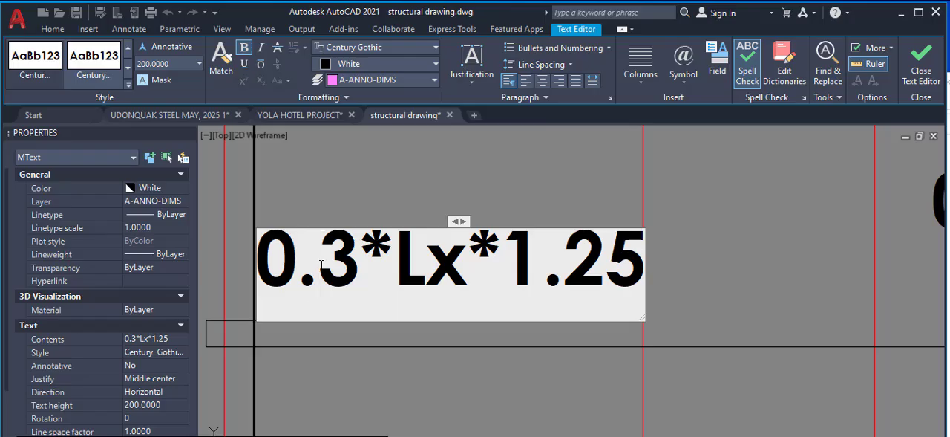
pyautogui.write('1')
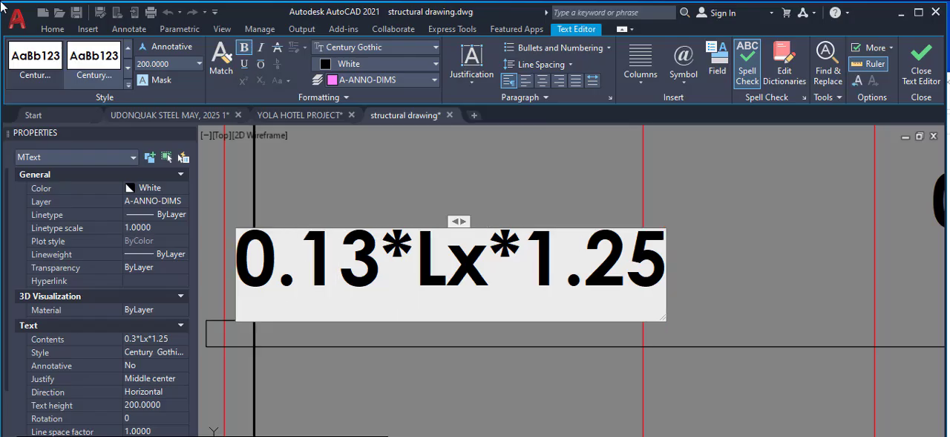
pyautogui.click(748, 240)
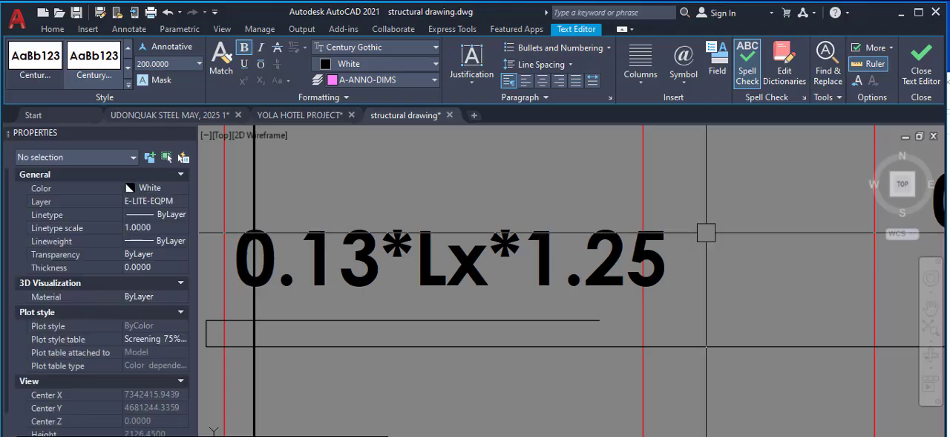
# Move the 0.13*Lx*1.25 label sideways, clear of the edge beam and above its return leg
pyautogui.click(512, 254)
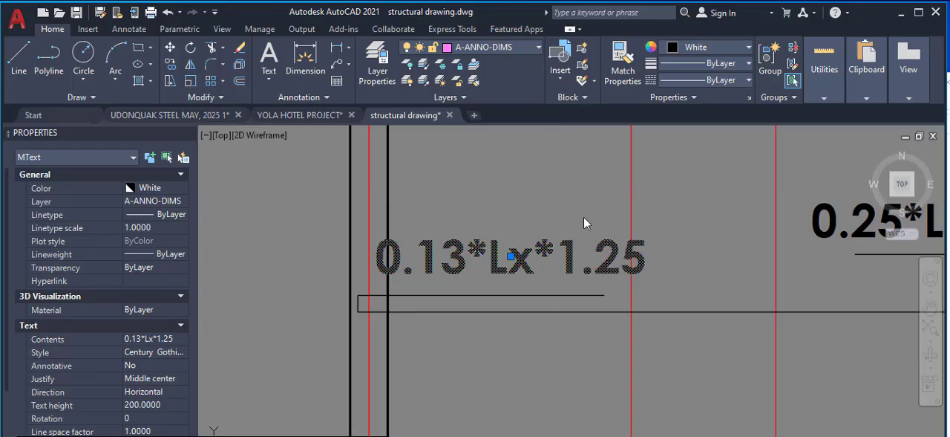
pyautogui.rightClick(580, 132)
pyautogui.click(624, 268)
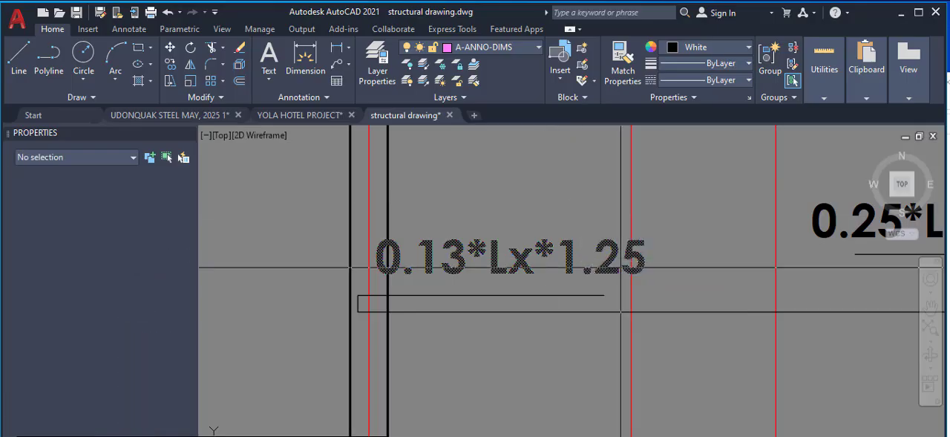
pyautogui.scroll(3, 542, 170)
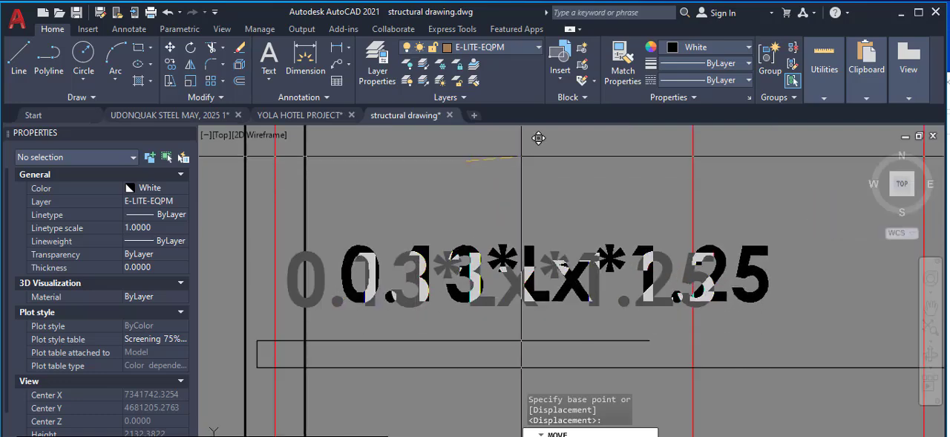
pyautogui.click(522, 155)
pyautogui.scroll(-4, 460, 202)
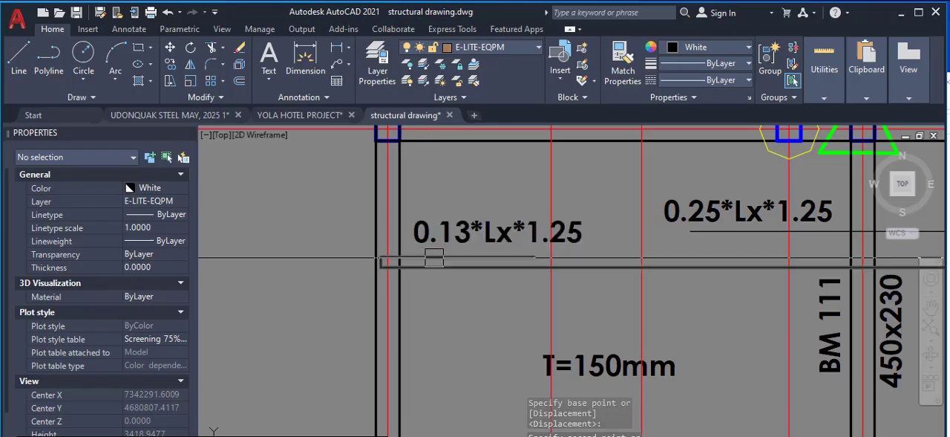
pyautogui.scroll(-5, 431, 258)
pyautogui.scroll(4, 612, 252)
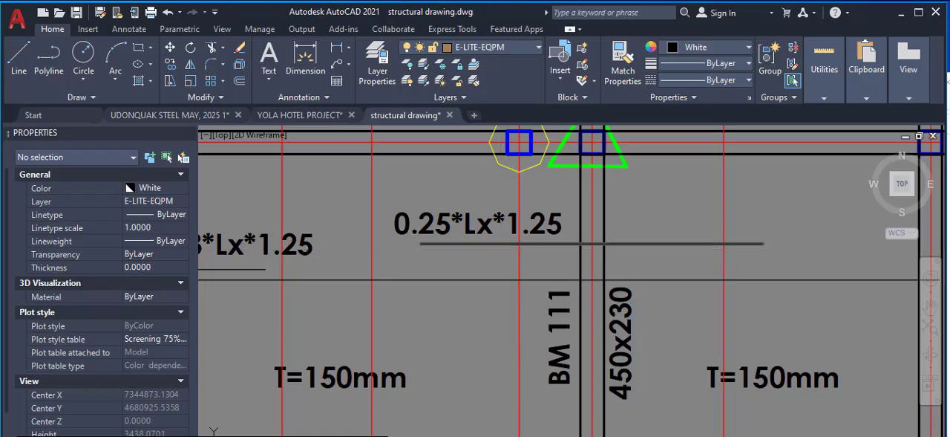
# Look up the span between gridlines 1 and 2 on the plan as Lx, and switch to Calculator
pyautogui.scroll(-6, 499, 251)
pyautogui.scroll(3, 476, 282)
pyautogui.scroll(4, 450, 205)
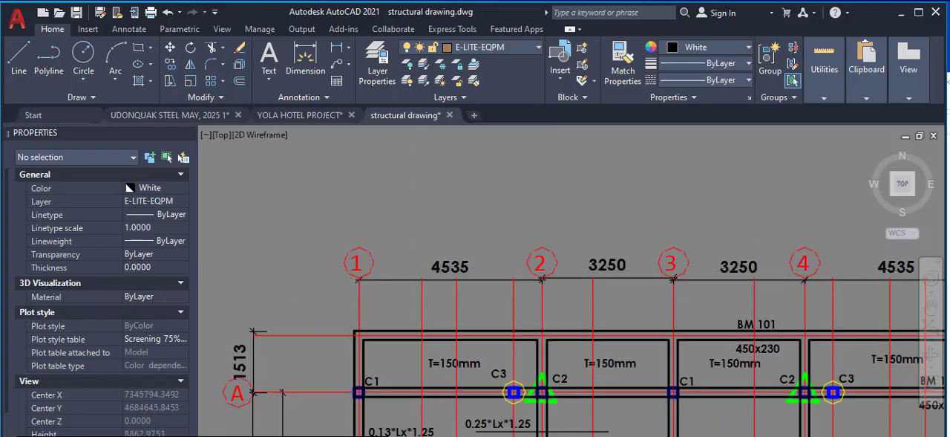
pyautogui.scroll(-6, 456, 223)
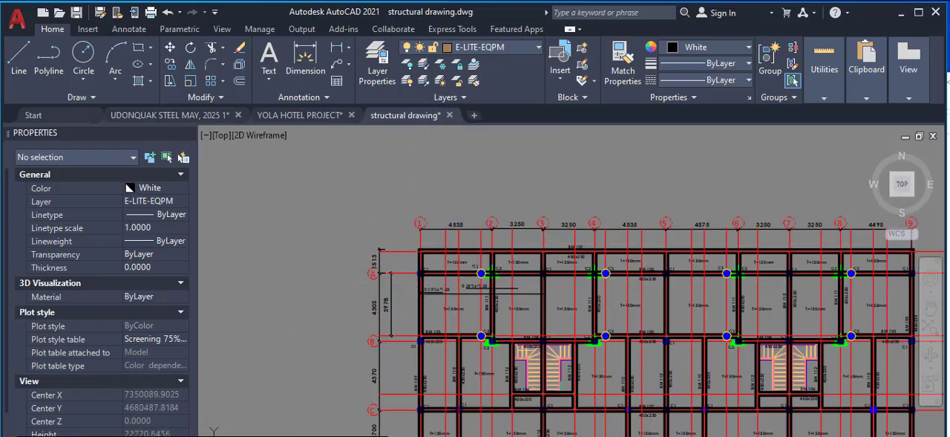
pyautogui.hotkey('alt', 'Tab')
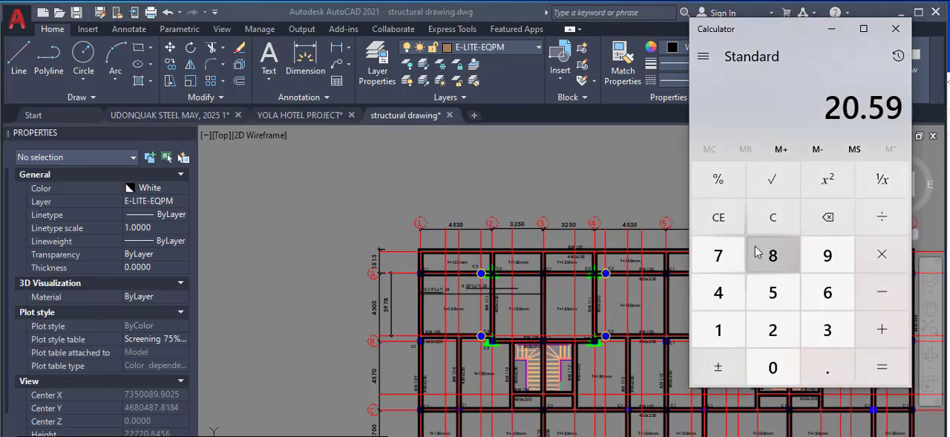
pyautogui.click(719, 217)
pyautogui.click(732, 293)
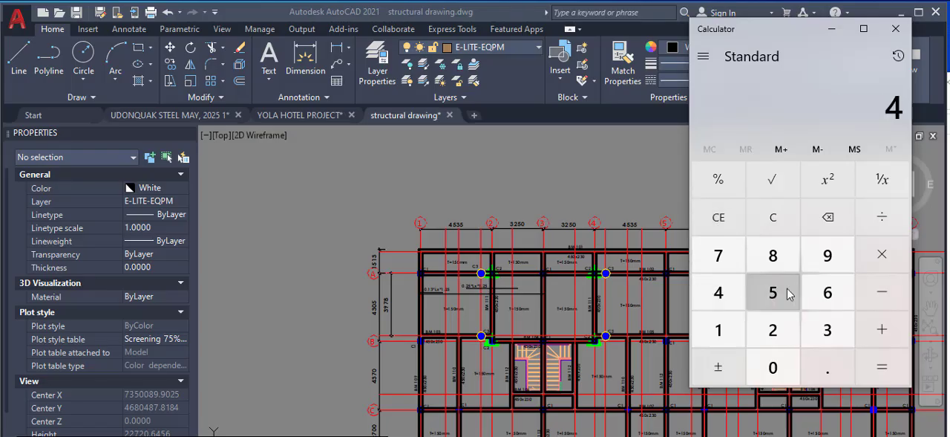
pyautogui.click(789, 294)
pyautogui.click(825, 329)
pyautogui.click(771, 301)
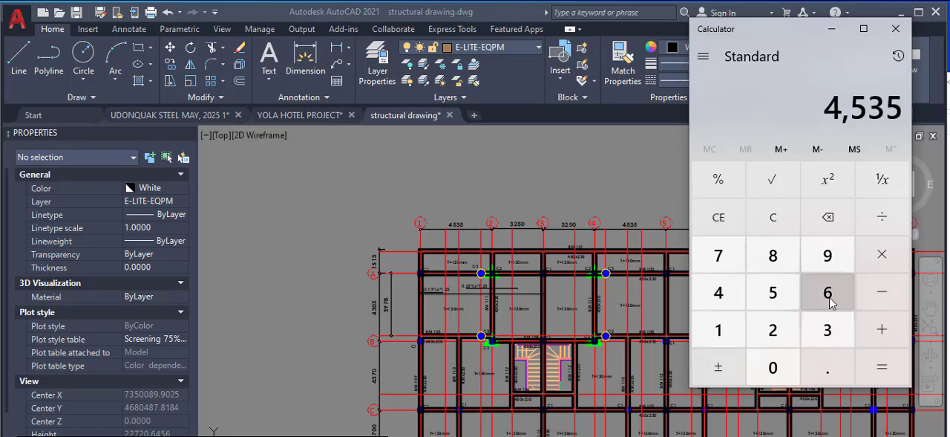
pyautogui.click(882, 254)
pyautogui.click(830, 364)
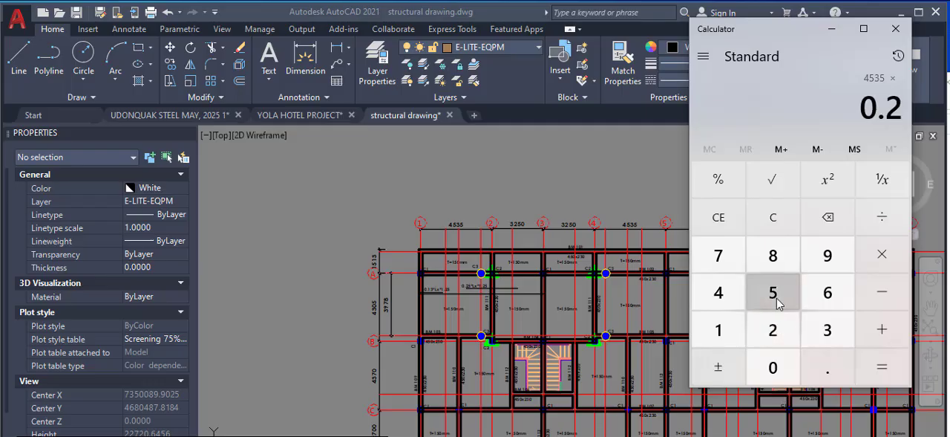
pyautogui.click(778, 303)
pyautogui.click(867, 357)
pyautogui.click(907, 269)
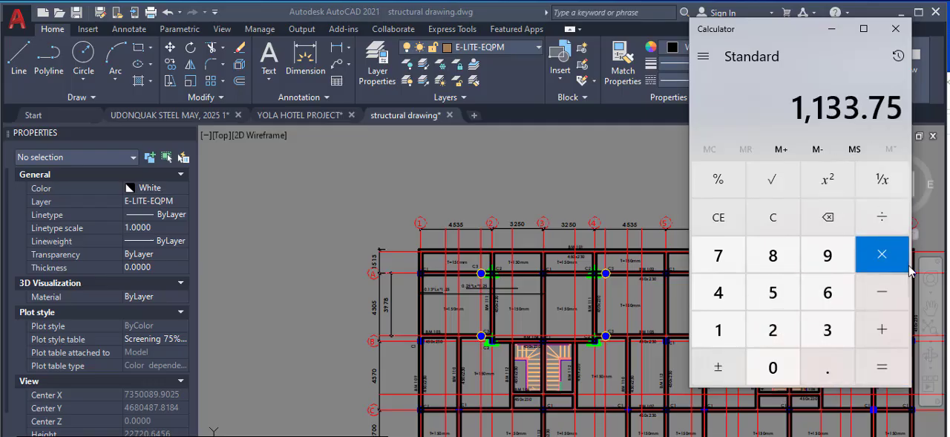
pyautogui.doubleClick(717, 331)
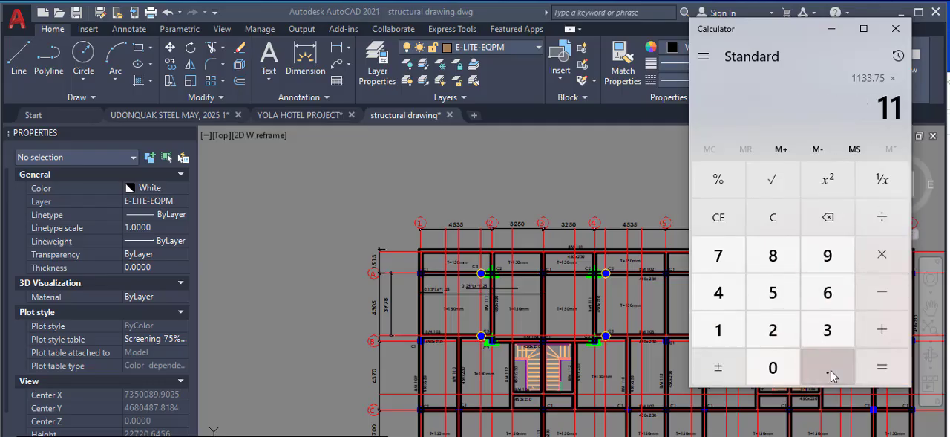
pyautogui.click(830, 368)
pyautogui.click(776, 338)
pyautogui.doubleClick(773, 294)
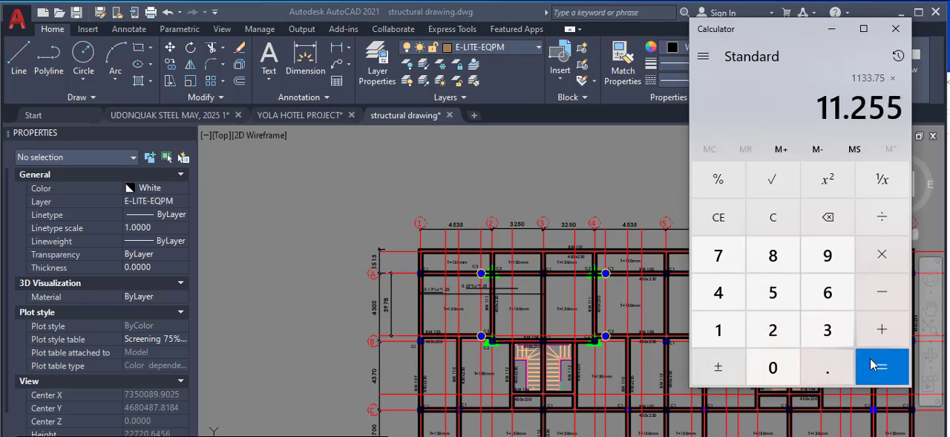
pyautogui.click(874, 364)
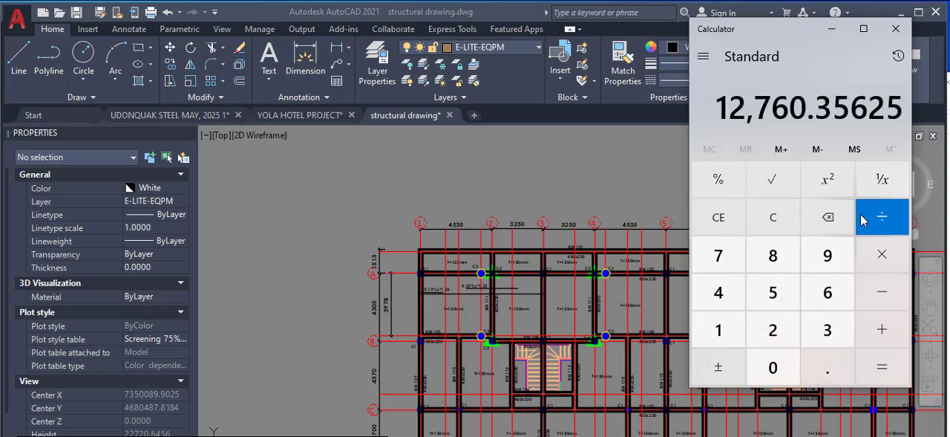
# Clear the calculator and compute 4535 × 0.25 × 1.25 for the top bar's extension from beam BM 111
pyautogui.click(765, 220)
pyautogui.click(719, 294)
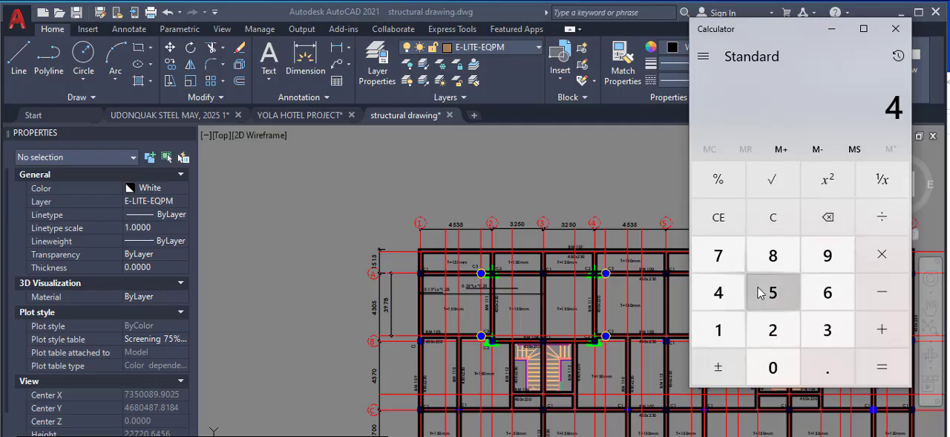
pyautogui.click(829, 331)
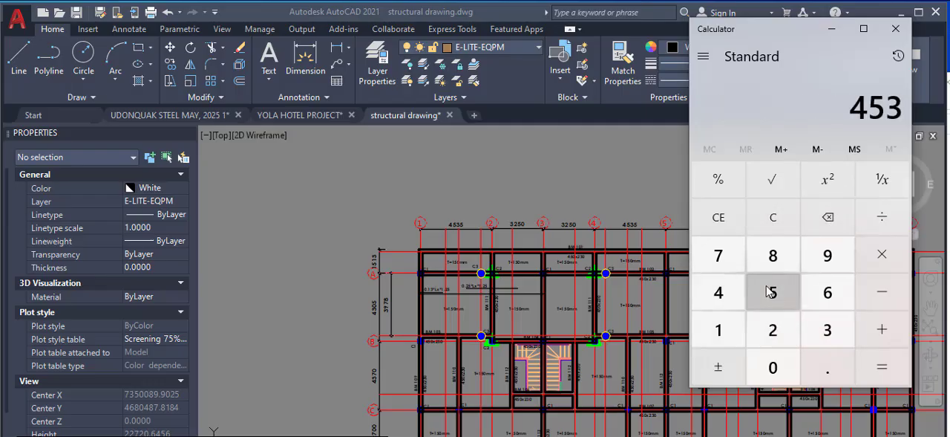
pyautogui.click(774, 291)
pyautogui.click(876, 271)
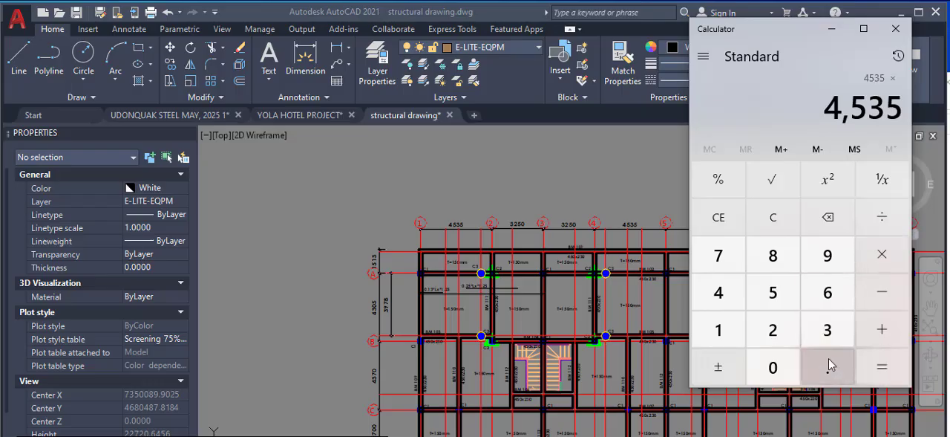
pyautogui.click(828, 360)
pyautogui.click(773, 332)
pyautogui.click(773, 292)
pyautogui.click(881, 257)
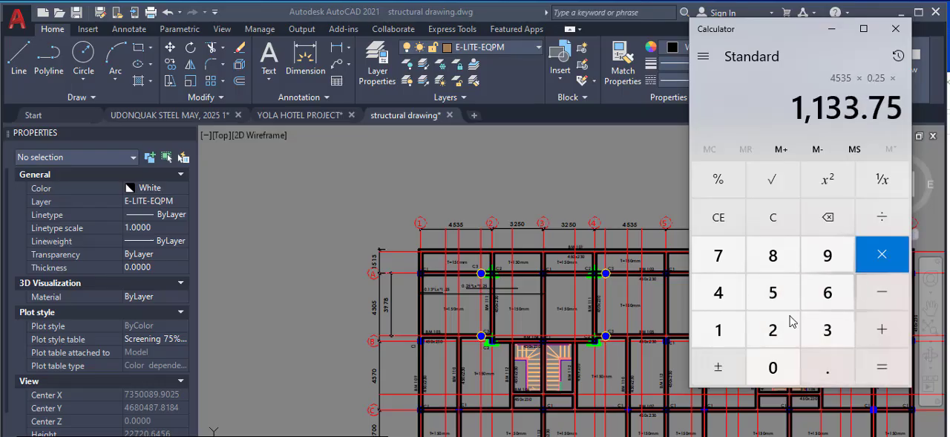
pyautogui.doubleClick(718, 327)
pyautogui.click(825, 364)
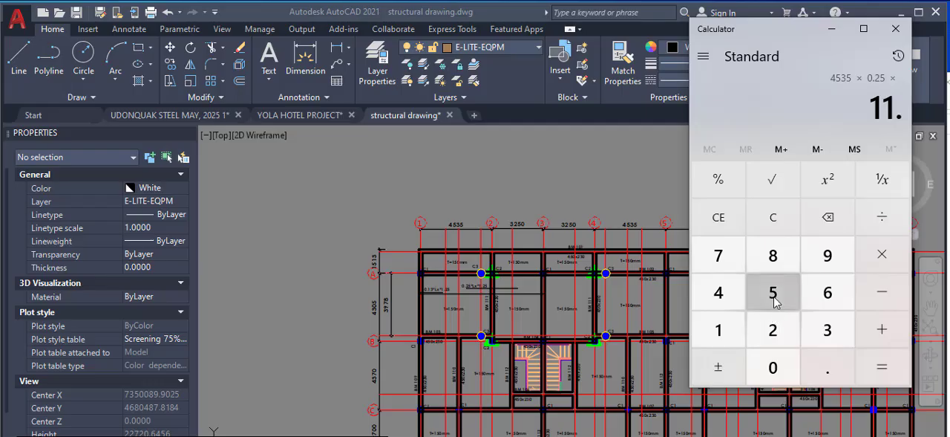
pyautogui.click(832, 222)
pyautogui.doubleClick(833, 223)
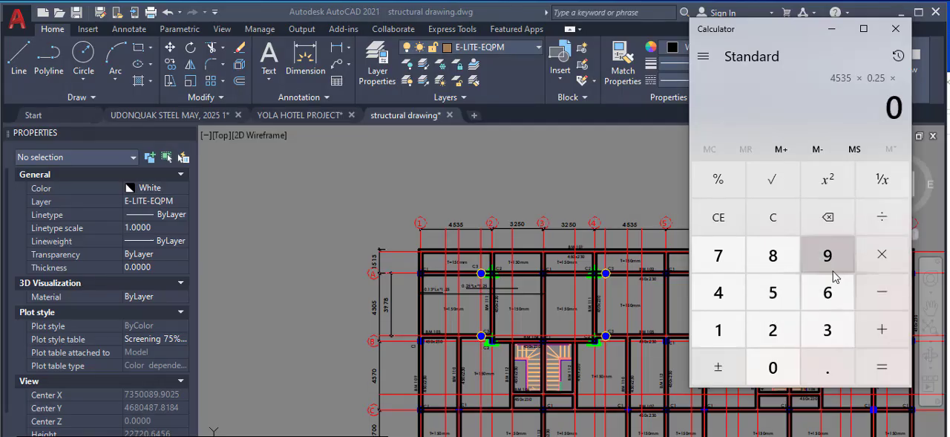
pyautogui.click(719, 330)
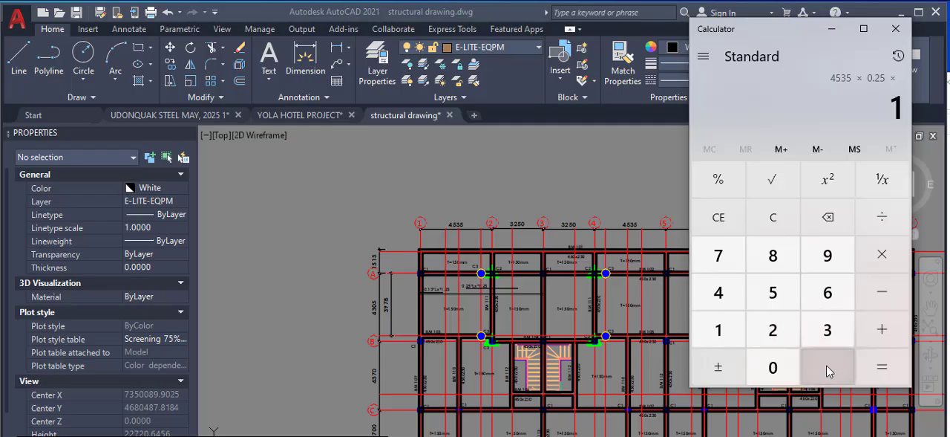
pyautogui.click(826, 364)
pyautogui.click(774, 334)
pyautogui.click(778, 302)
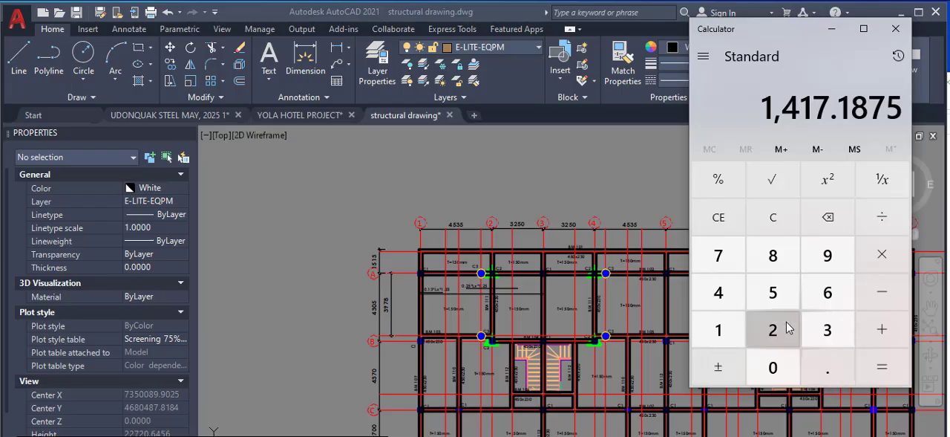
# Switch back to AutoCAD and examine the top bar labelled 0.25*Lx*1.25 and how it extends across beam BM 111
pyautogui.click(476, 319)
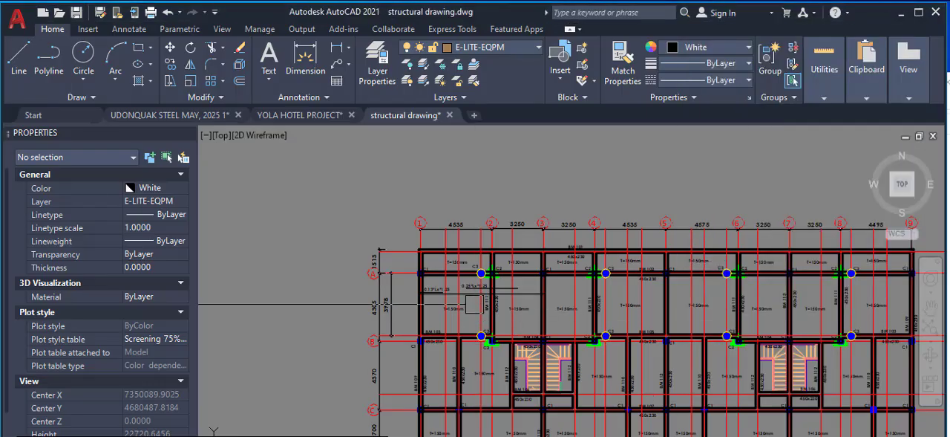
pyautogui.scroll(8, 464, 294)
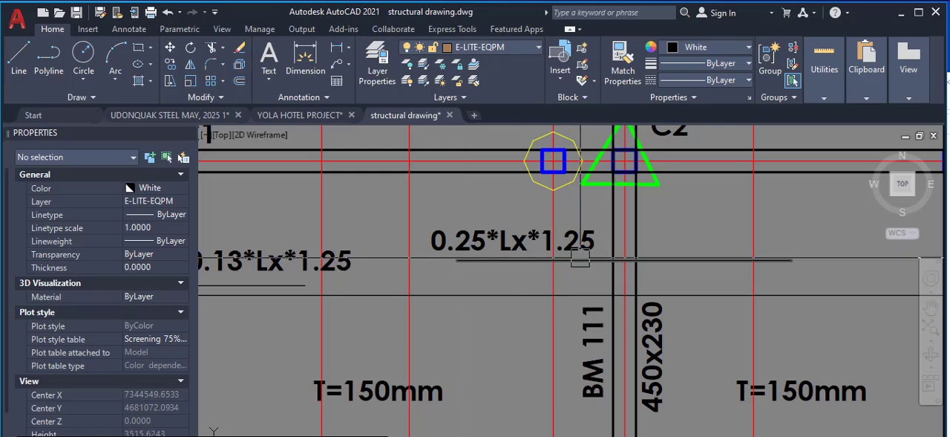
pyautogui.scroll(4, 427, 265)
pyautogui.scroll(-3, 431, 265)
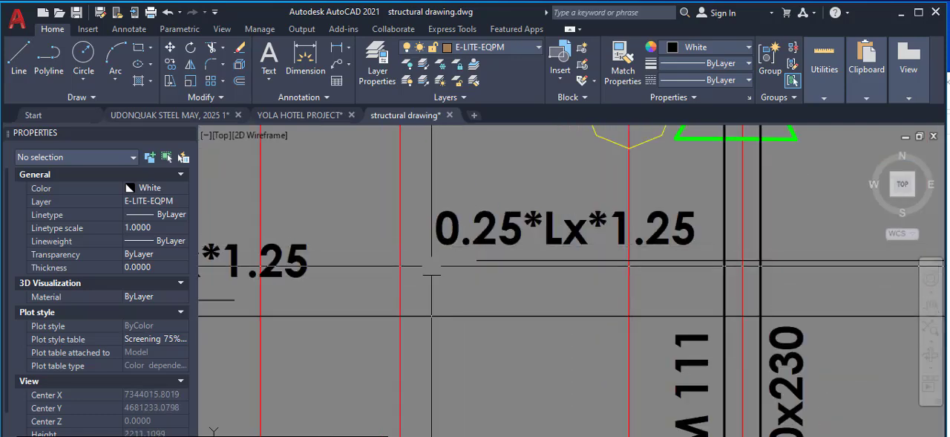
pyautogui.scroll(-4, 431, 266)
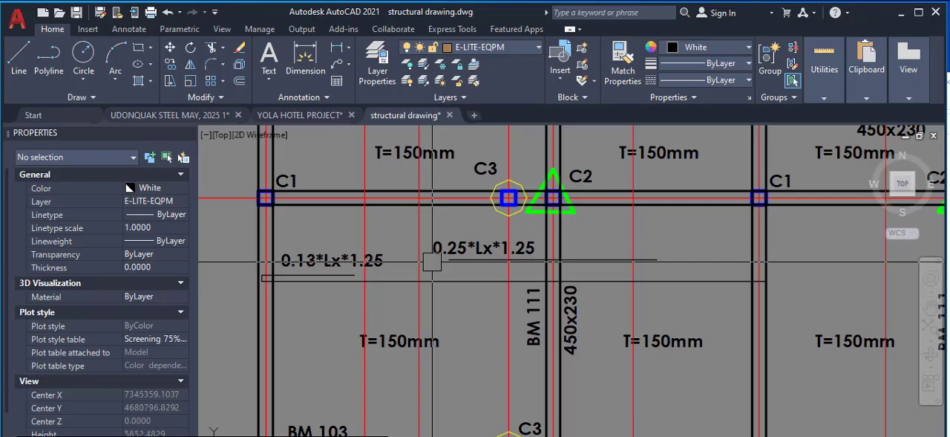
pyautogui.scroll(-4, 432, 262)
pyautogui.scroll(4, 460, 283)
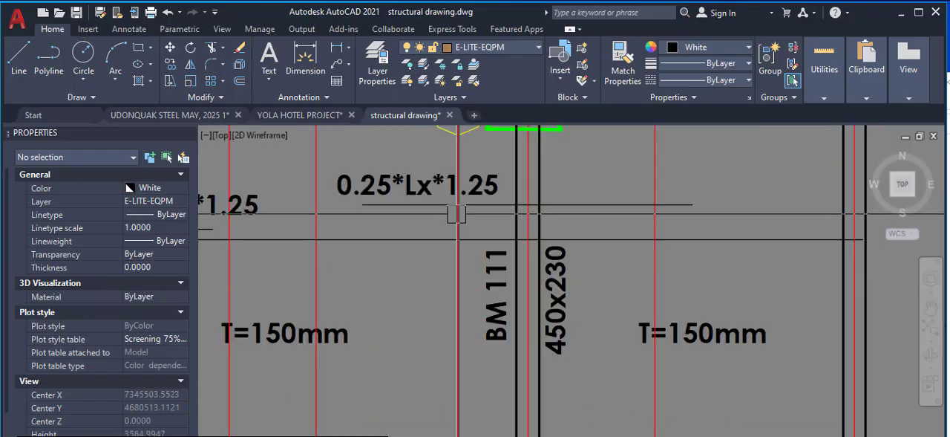
pyautogui.scroll(-3, 558, 223)
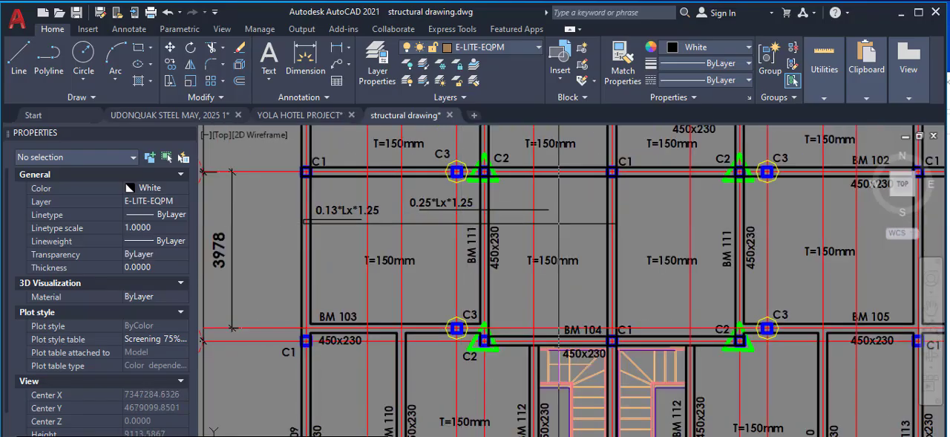
# Switch to Calculator and compute 0.13 × 4535 × 1.25 for the return leg at the edge beam
pyautogui.hotkey('alt', 'Tab')
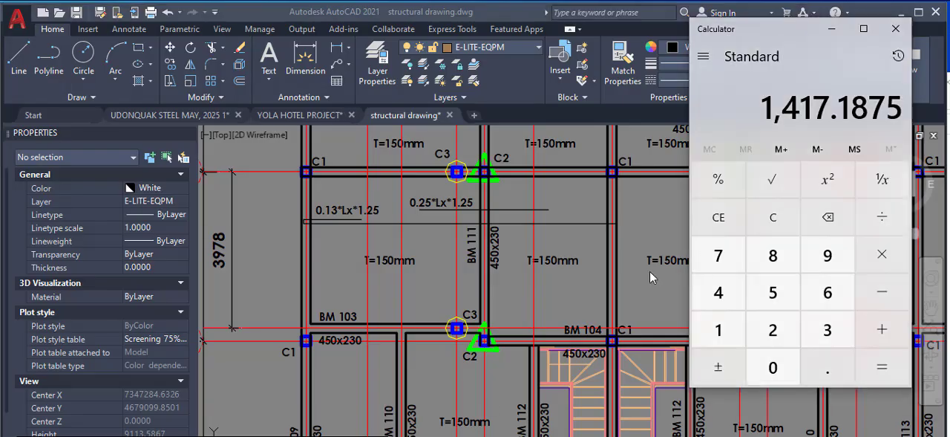
pyautogui.click(727, 216)
pyautogui.click(828, 366)
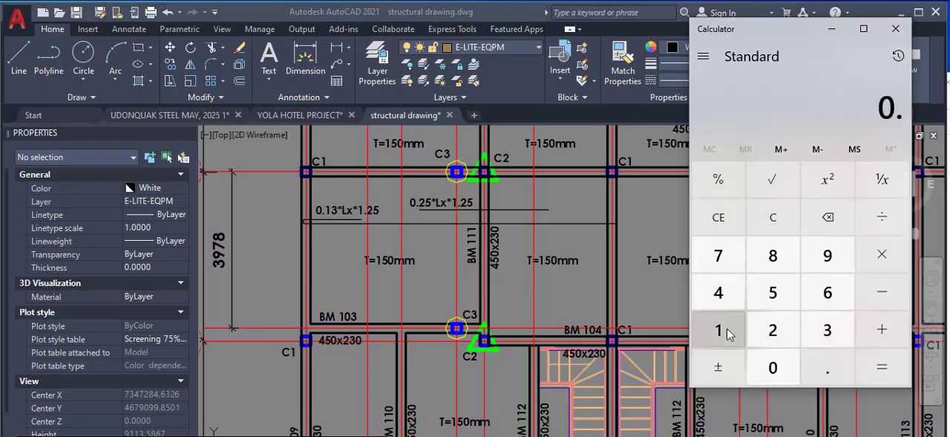
pyautogui.click(718, 329)
pyautogui.click(827, 330)
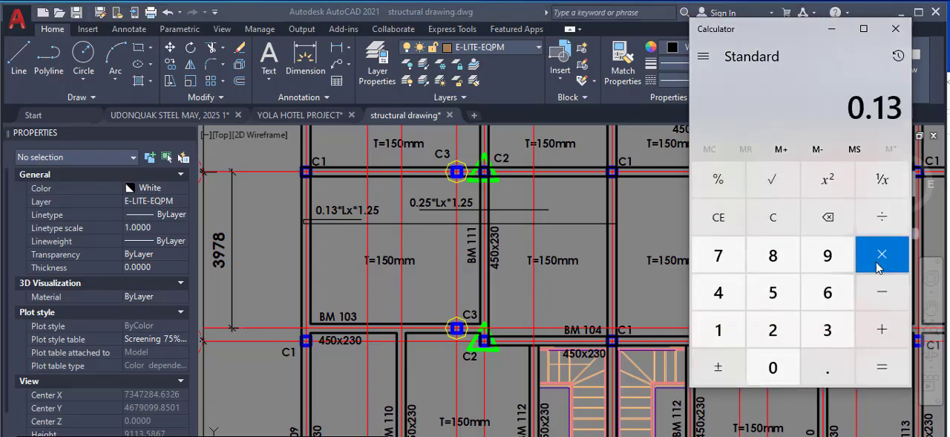
pyautogui.click(714, 292)
pyautogui.click(781, 294)
pyautogui.click(834, 331)
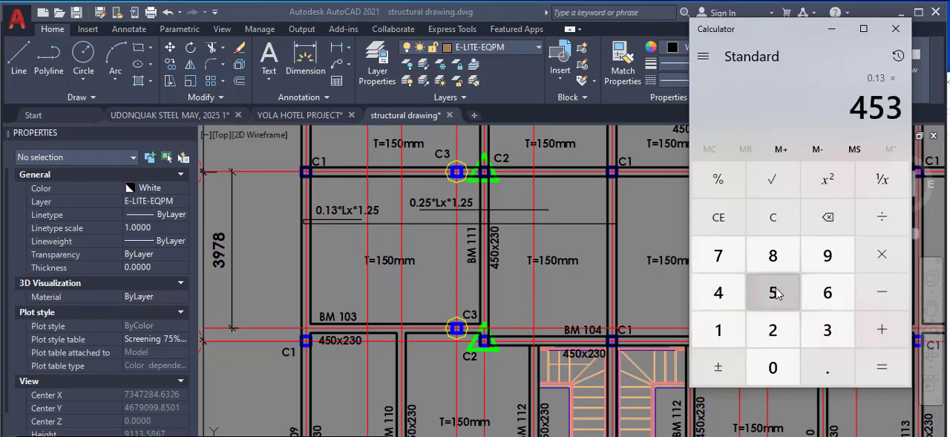
pyautogui.click(777, 292)
pyautogui.click(876, 264)
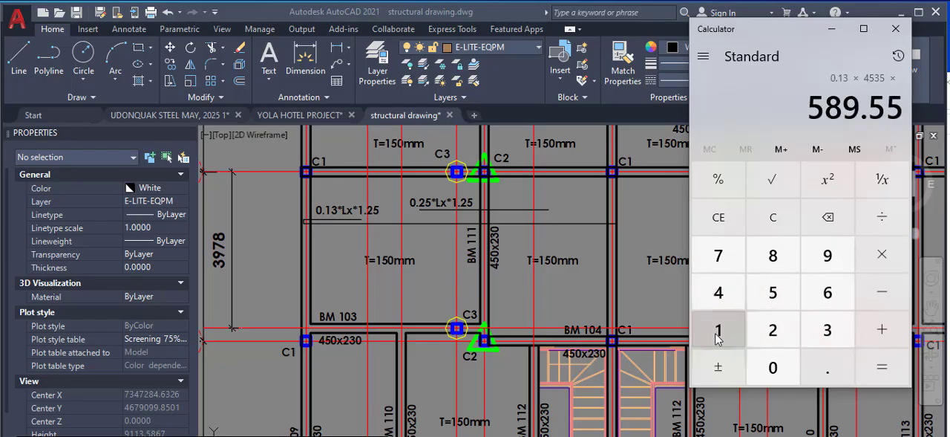
pyautogui.click(715, 333)
pyautogui.click(825, 365)
pyautogui.click(776, 331)
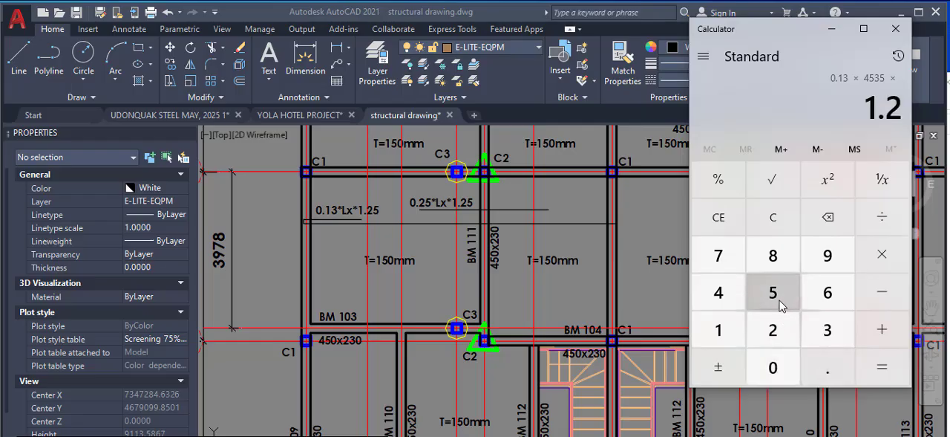
pyautogui.click(776, 294)
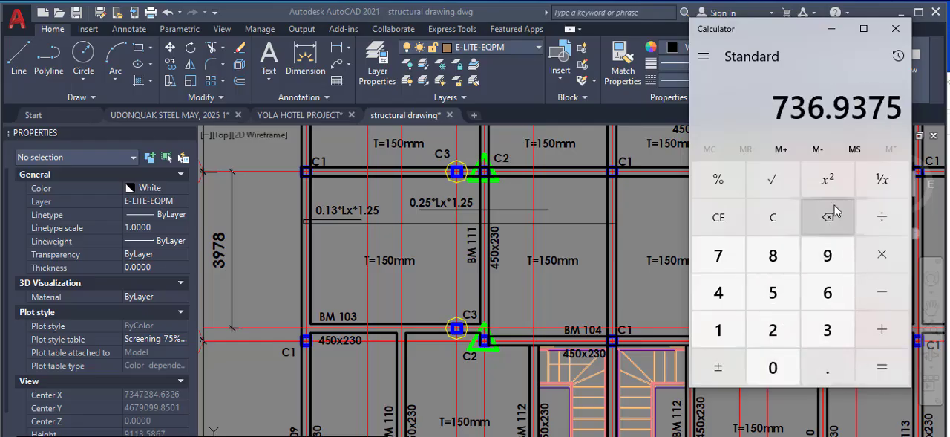
# Switch back to AutoCAD and inspect the return leg labelled 0.13*Lx*1.25 at the edge beam
pyautogui.click(335, 238)
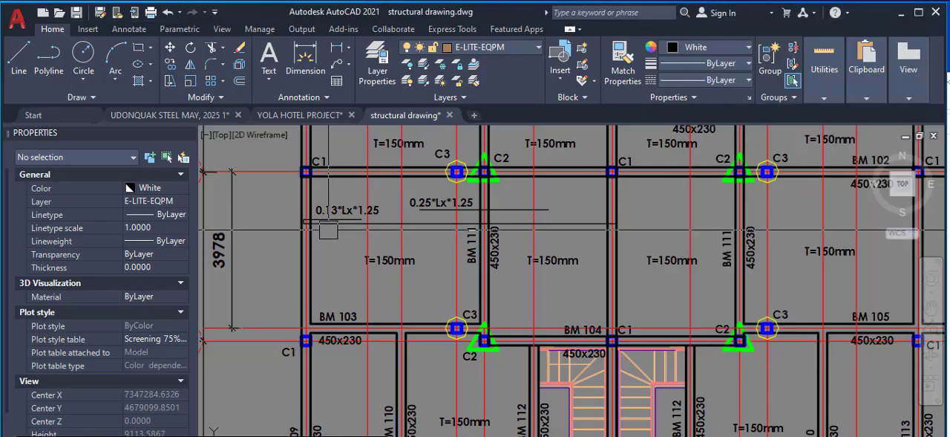
pyautogui.scroll(5, 327, 219)
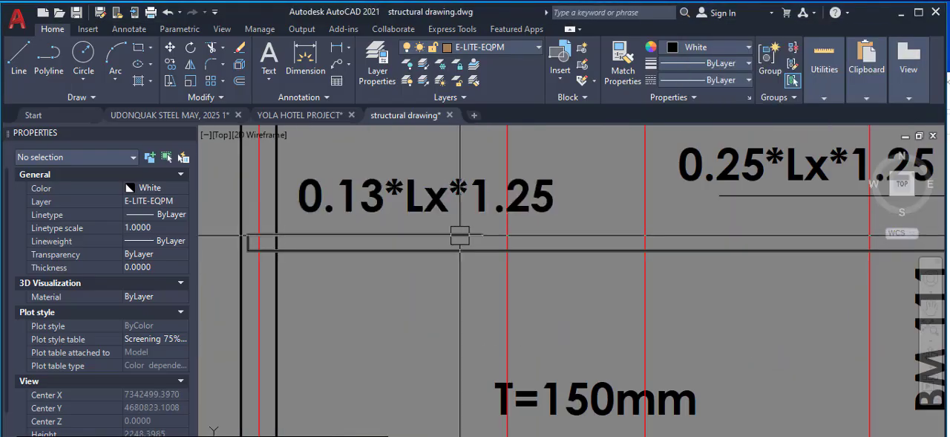
pyautogui.moveTo(460, 236)
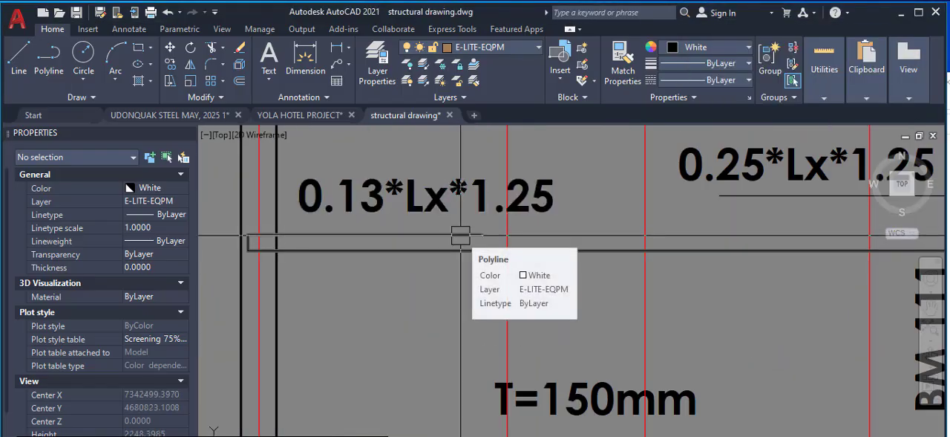
pyautogui.scroll(-7, 478, 248)
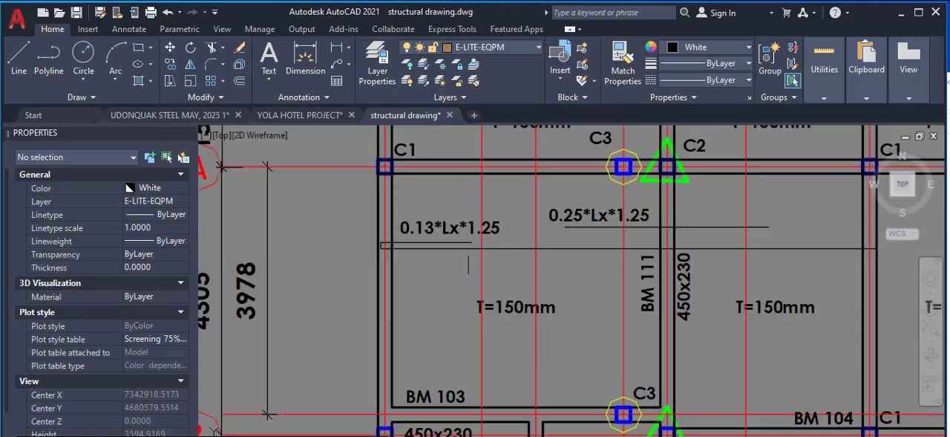
# Examine the detailed reinforcement plan's first bay between grids A and B, including the bars labelled 92-Y1201-200B, 40-Y1202-200B and 24-Y1203-200B
pyautogui.scroll(2, 576, 252)
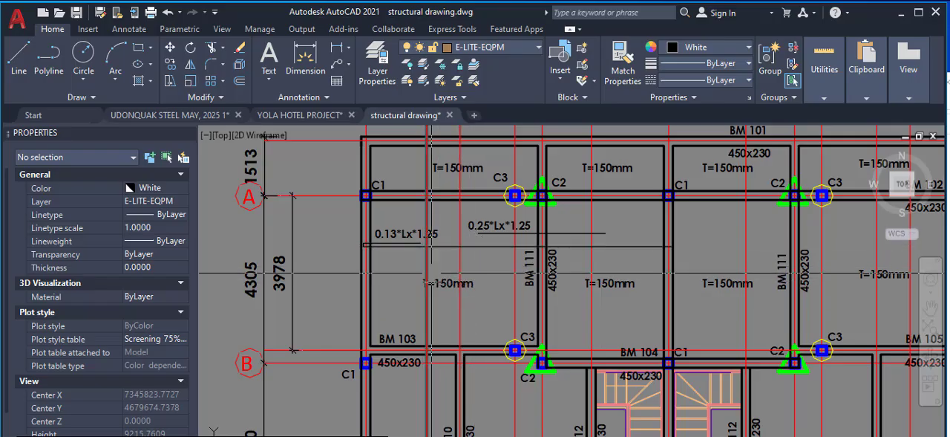
pyautogui.scroll(-5, 438, 273)
pyautogui.scroll(5, 657, 267)
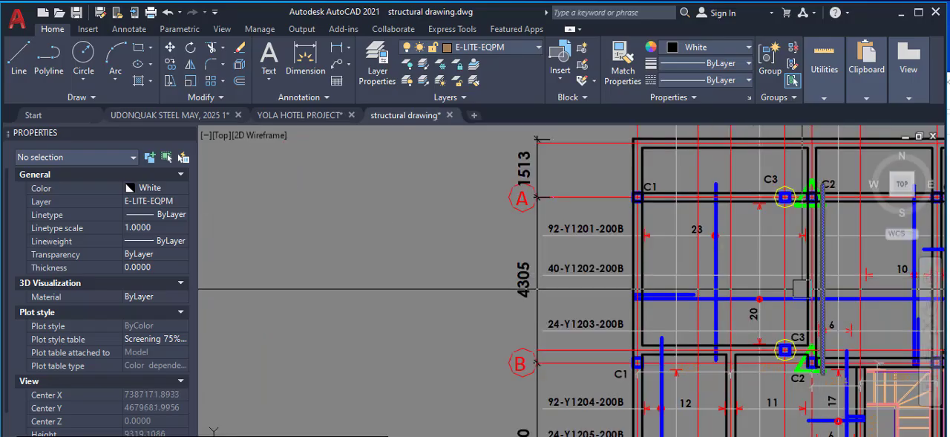
pyautogui.scroll(-5, 817, 274)
pyautogui.scroll(5, 839, 271)
pyautogui.scroll(2, 606, 325)
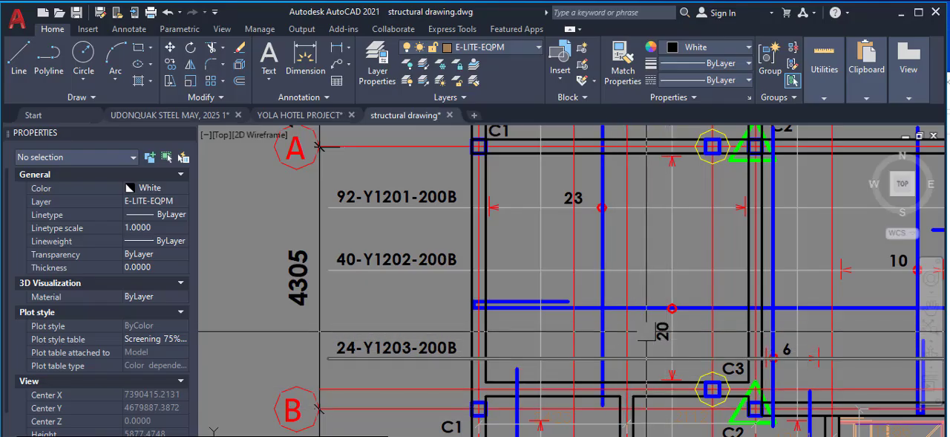
pyautogui.scroll(-3, 662, 343)
pyautogui.scroll(3, 635, 319)
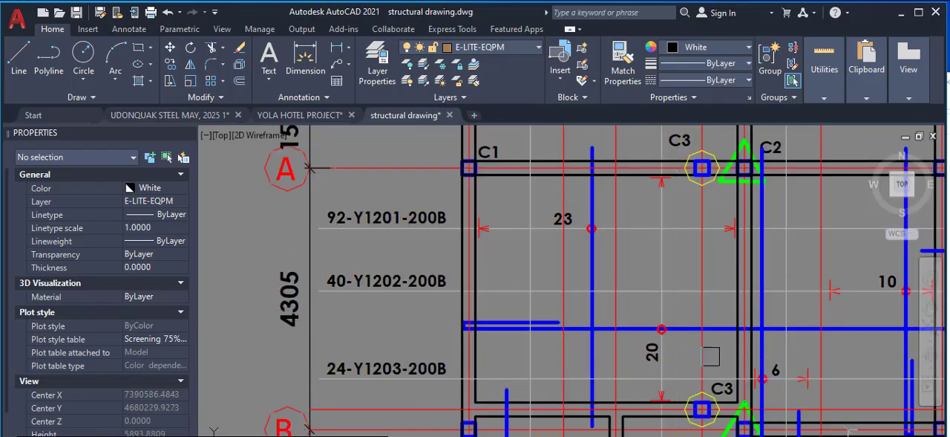
# Survey the detailed reinforcement plan from the 39-Y1210-200B callout above grid A down to the bars at grid D
pyautogui.scroll(-3, 679, 348)
pyautogui.scroll(3, 673, 195)
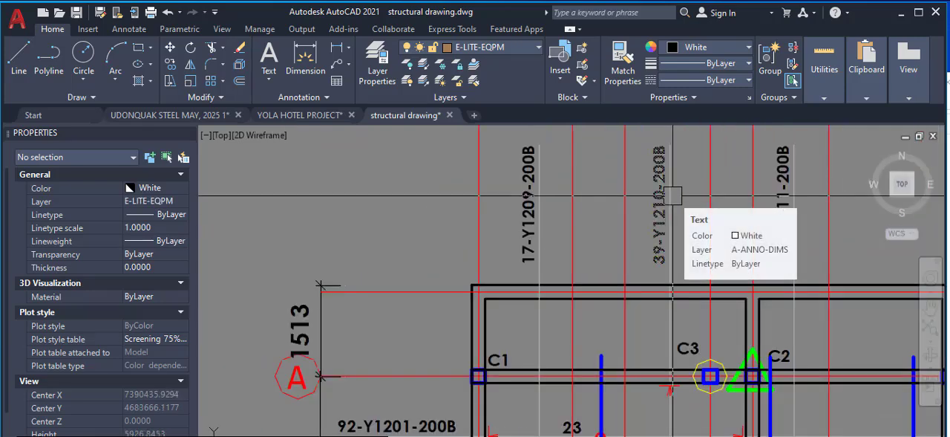
pyautogui.scroll(-2, 673, 195)
pyautogui.scroll(-2, 688, 223)
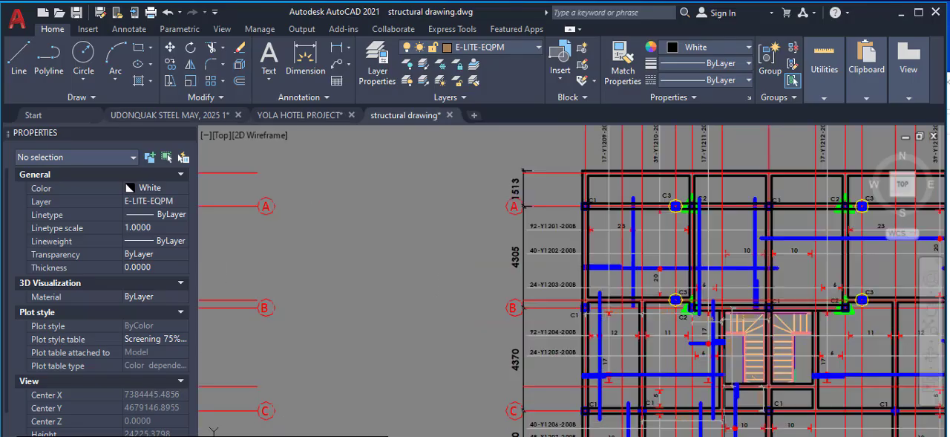
pyautogui.scroll(3, 602, 228)
pyautogui.scroll(-3, 605, 226)
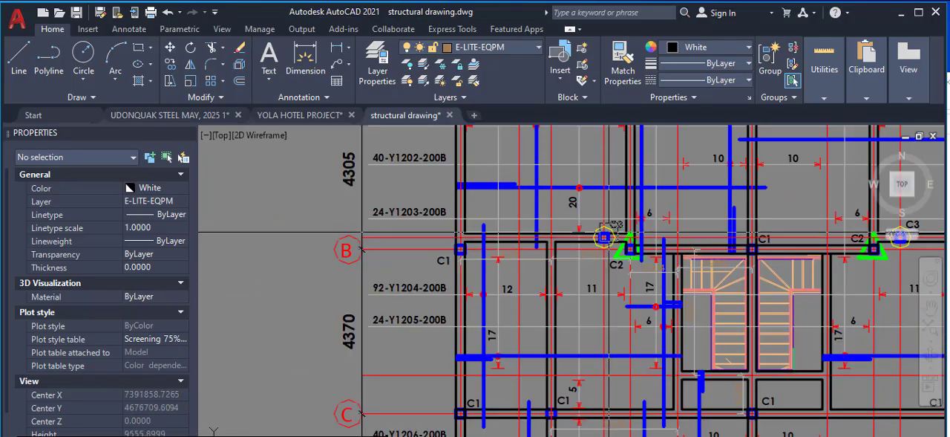
pyautogui.scroll(3, 612, 335)
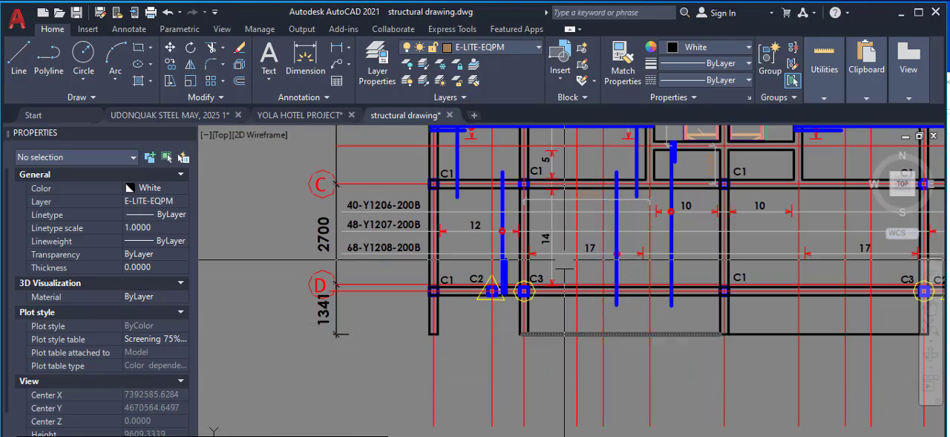
pyautogui.scroll(-4, 594, 253)
pyautogui.scroll(2, 597, 245)
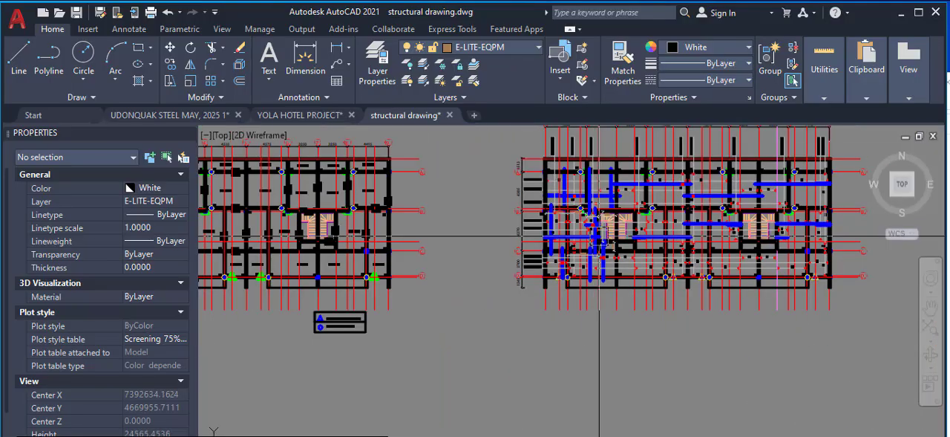
pyautogui.scroll(2, 627, 236)
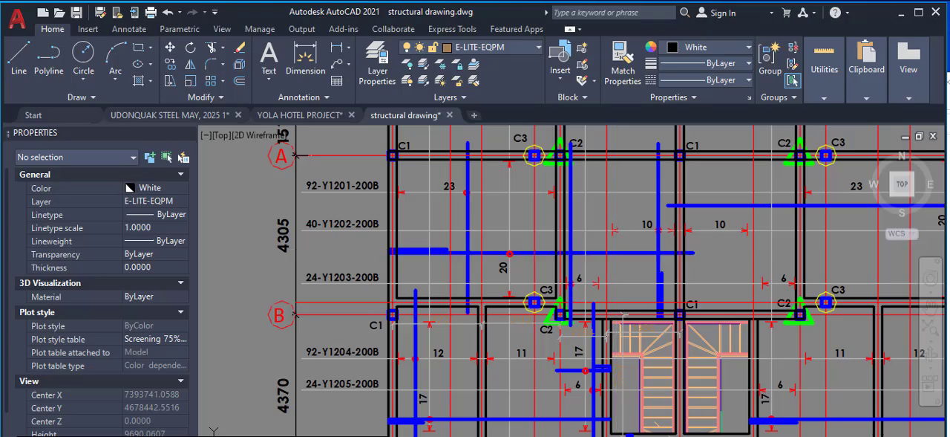
# Select the horizontal blue reinforcement bar in the first bay between grids A and B and review the bars around it down to grid D
pyautogui.click(616, 252)
pyautogui.scroll(-4, 501, 240)
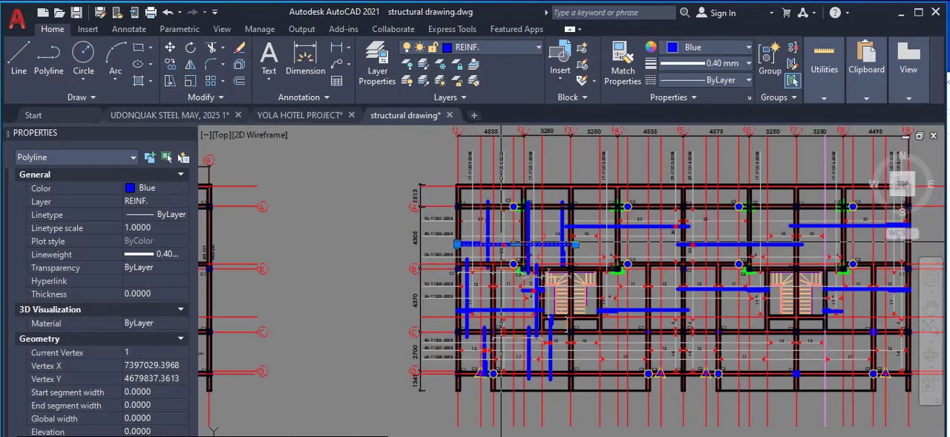
pyautogui.scroll(5, 508, 336)
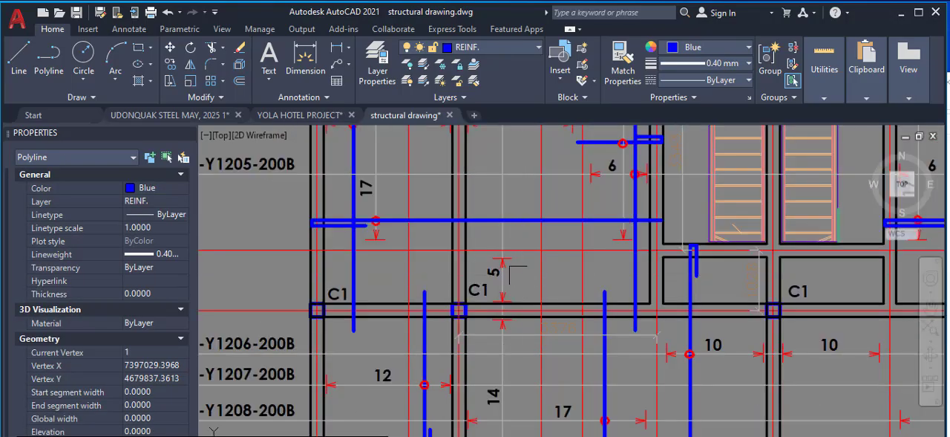
pyautogui.scroll(-5, 511, 309)
pyautogui.scroll(5, 494, 268)
pyautogui.scroll(-5, 517, 343)
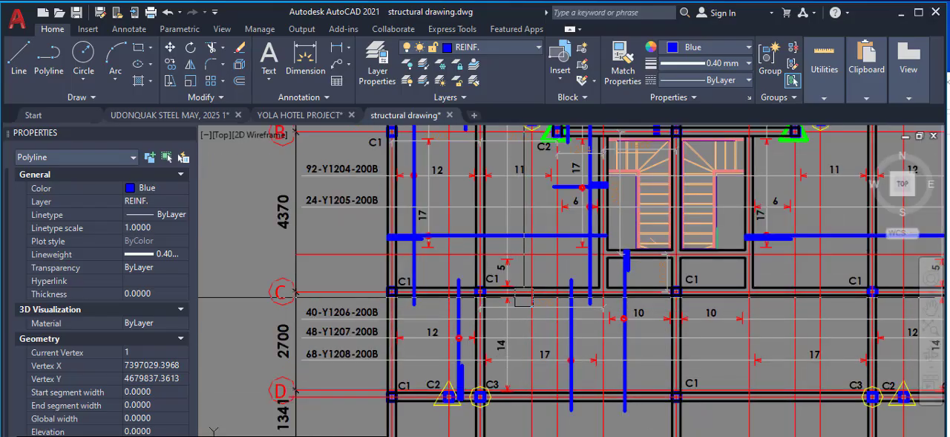
pyautogui.scroll(-4, 514, 260)
pyautogui.scroll(4, 518, 261)
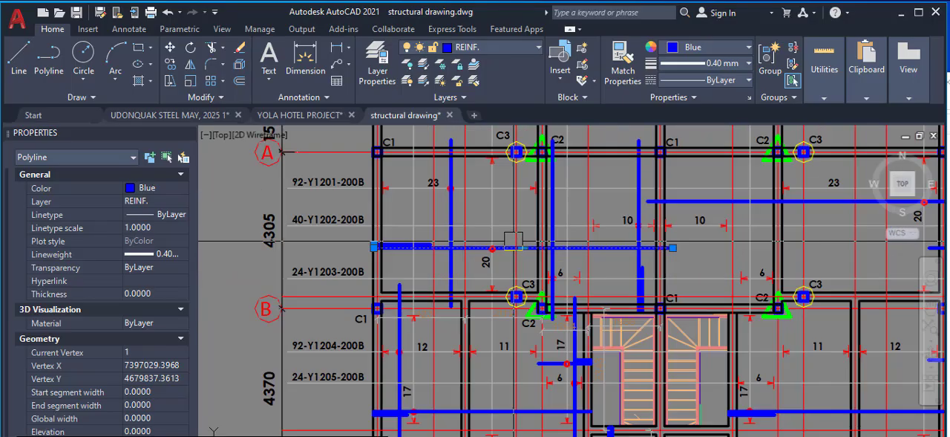
# Examine each part of the 39-Y1210-200B callout above the first bay: bar quantity, type and size, bar mark, spacing and position
pyautogui.scroll(-4, 521, 264)
pyautogui.scroll(6, 510, 164)
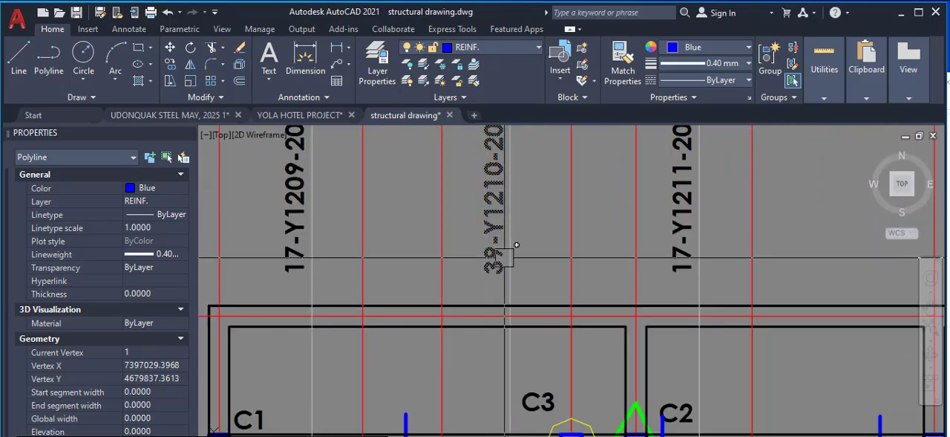
pyautogui.scroll(-2, 510, 251)
pyautogui.scroll(4, 509, 237)
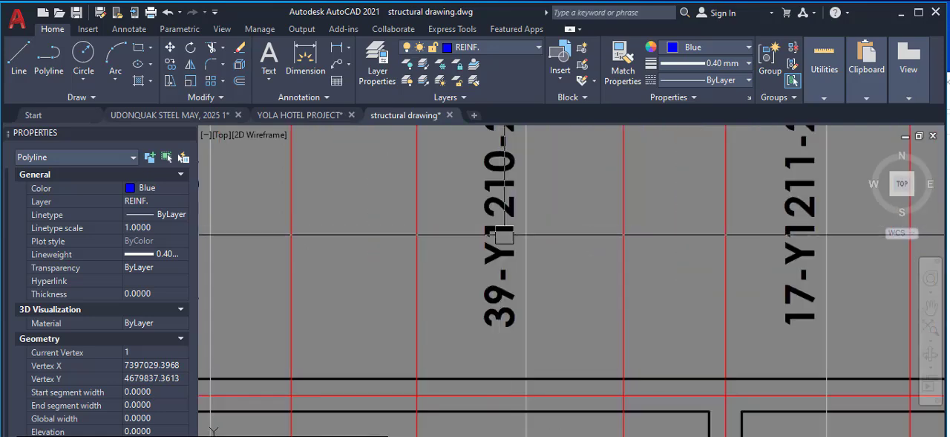
pyautogui.scroll(-1, 509, 228)
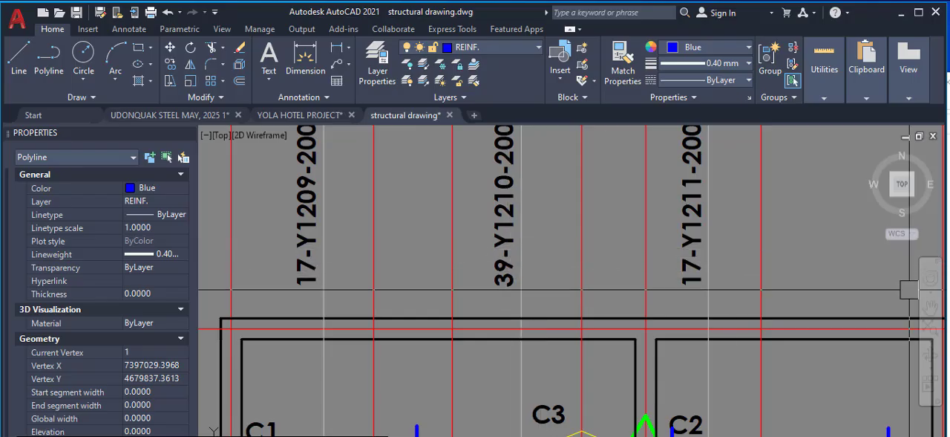
pyautogui.scroll(2, 523, 263)
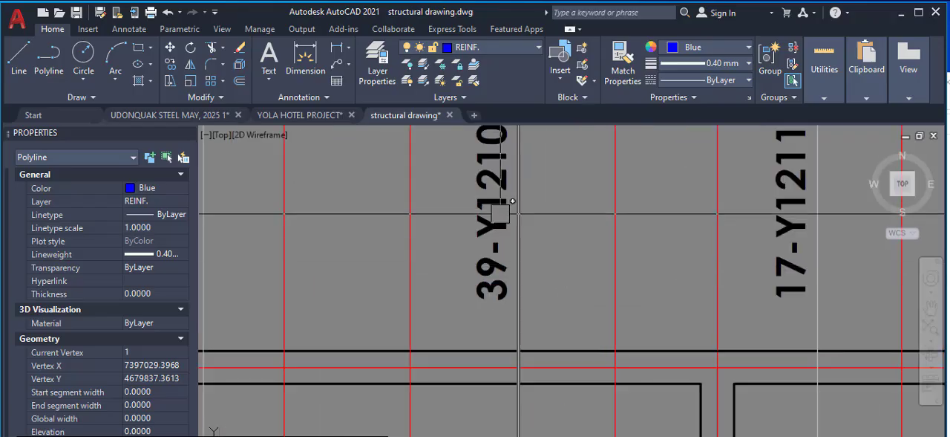
pyautogui.scroll(-4, 489, 203)
pyautogui.scroll(4, 493, 200)
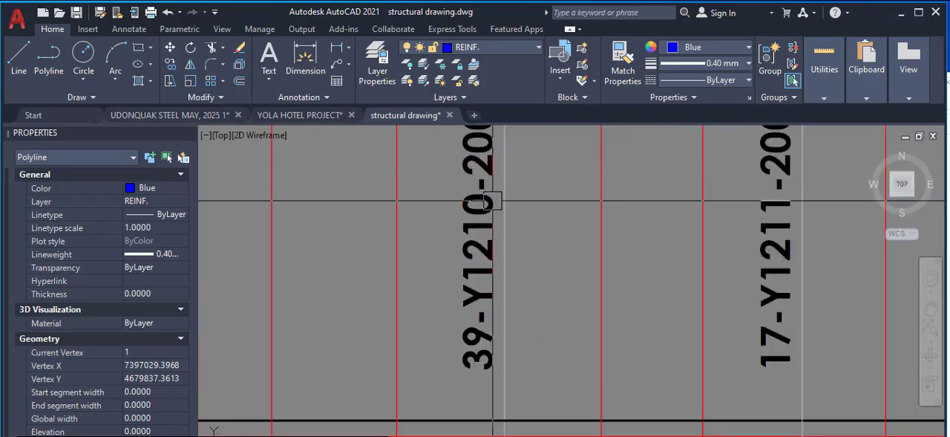
pyautogui.scroll(2, 493, 200)
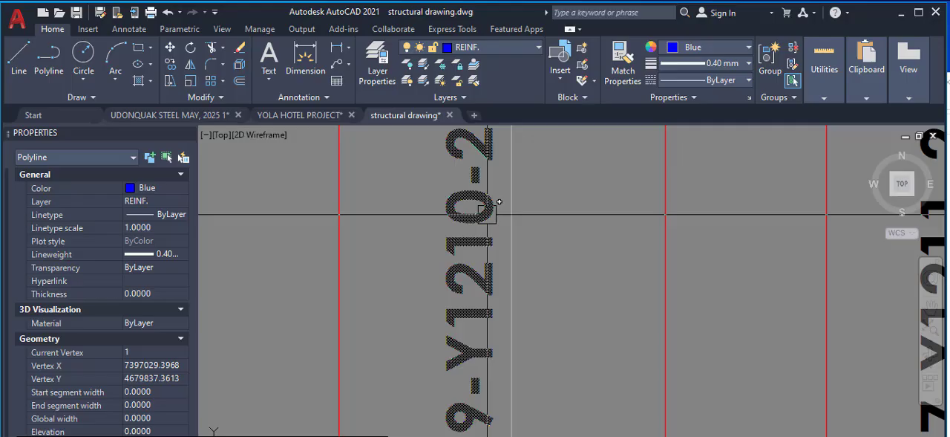
pyautogui.scroll(-5, 479, 248)
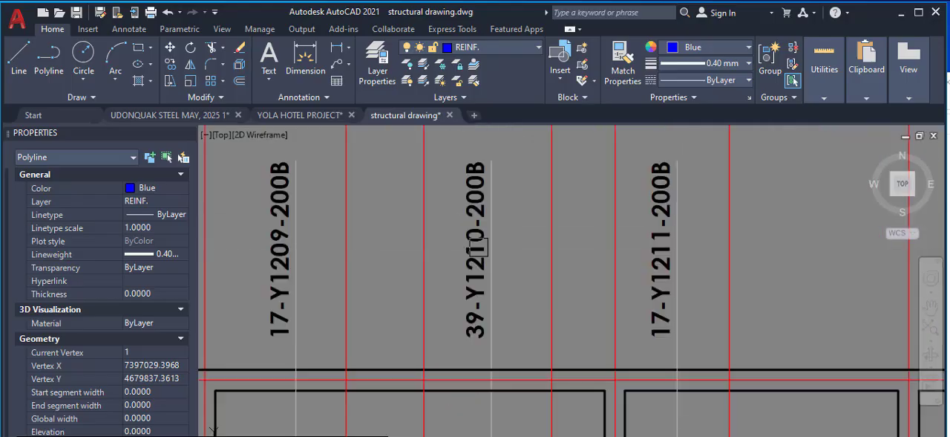
pyautogui.scroll(2, 487, 212)
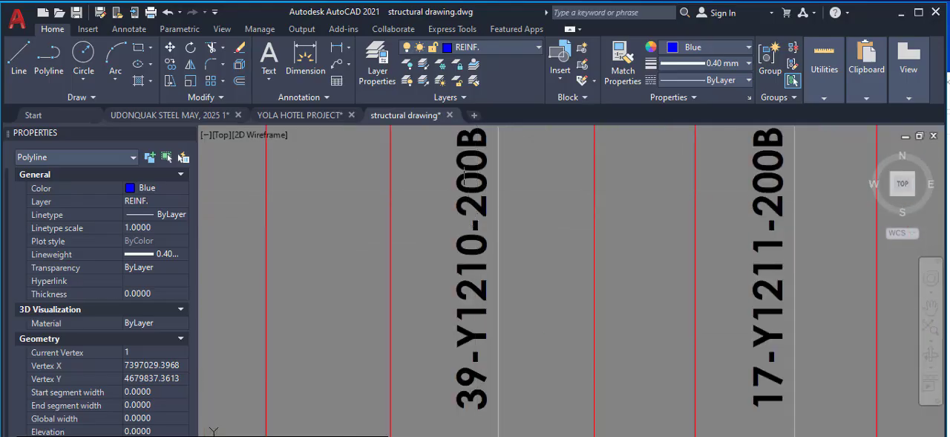
pyautogui.scroll(-2, 493, 174)
pyautogui.scroll(2, 496, 178)
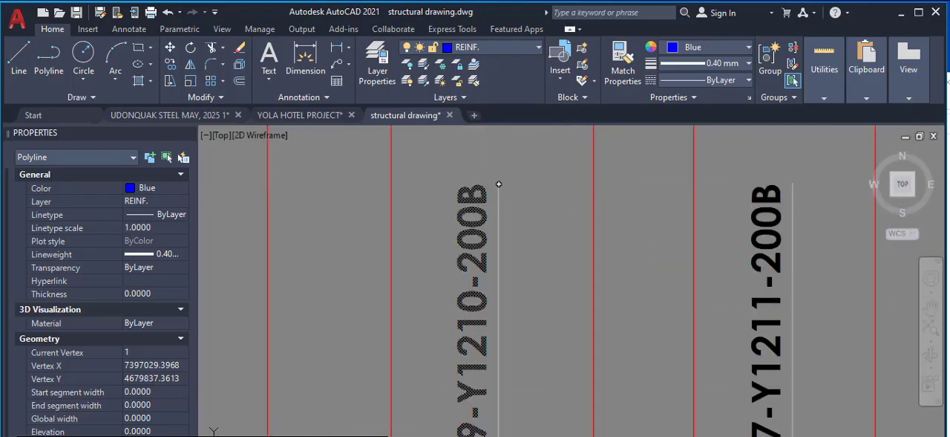
# Trace the 39-Y1210-200B callout line to the selected horizontal bar and inspect its return leg at the edge beam and its full extent
pyautogui.scroll(-6, 493, 175)
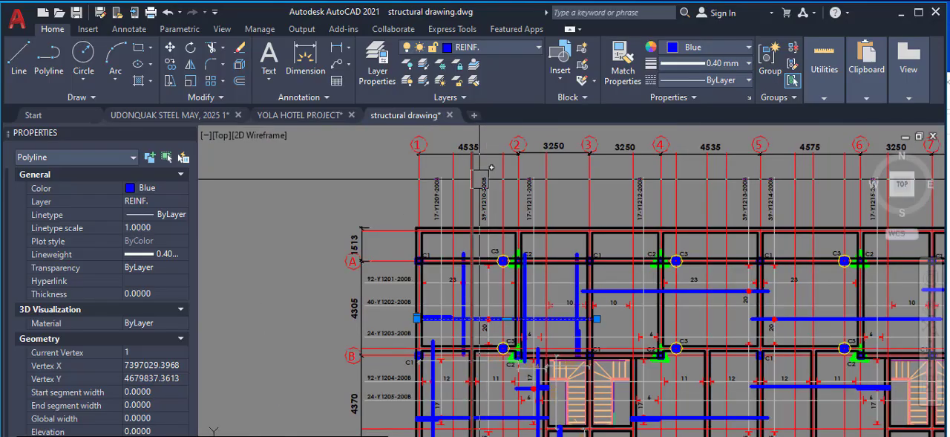
pyautogui.scroll(2, 475, 333)
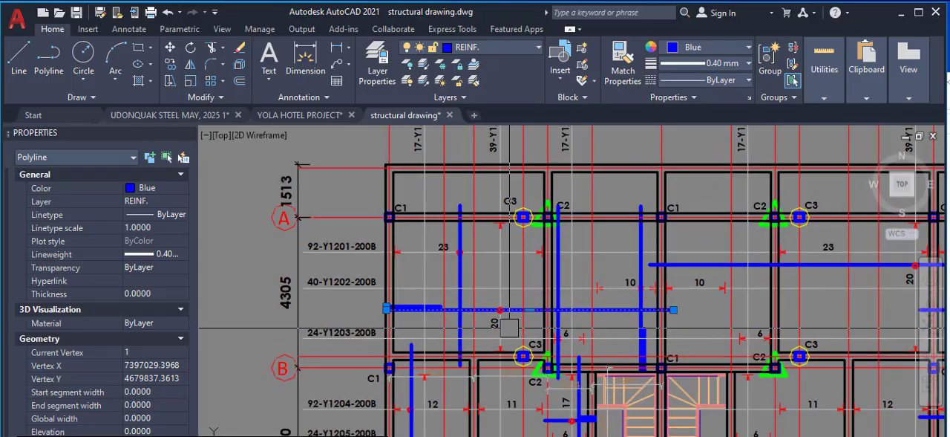
pyautogui.scroll(6, 376, 311)
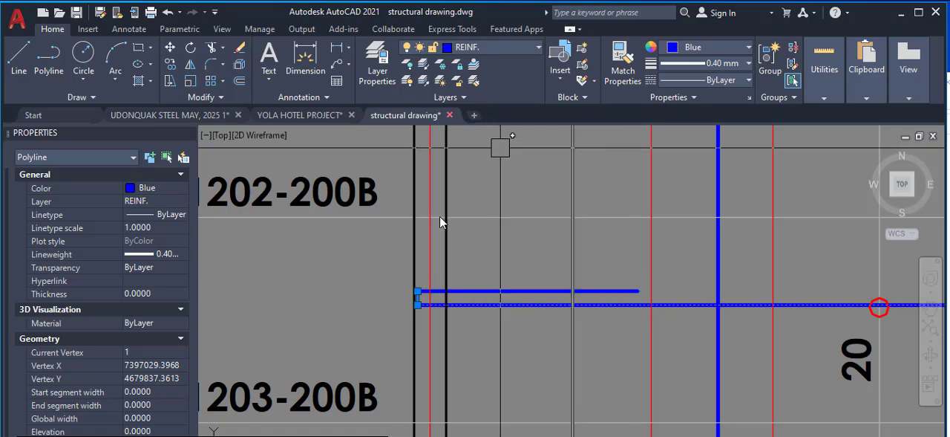
pyautogui.scroll(-8, 439, 216)
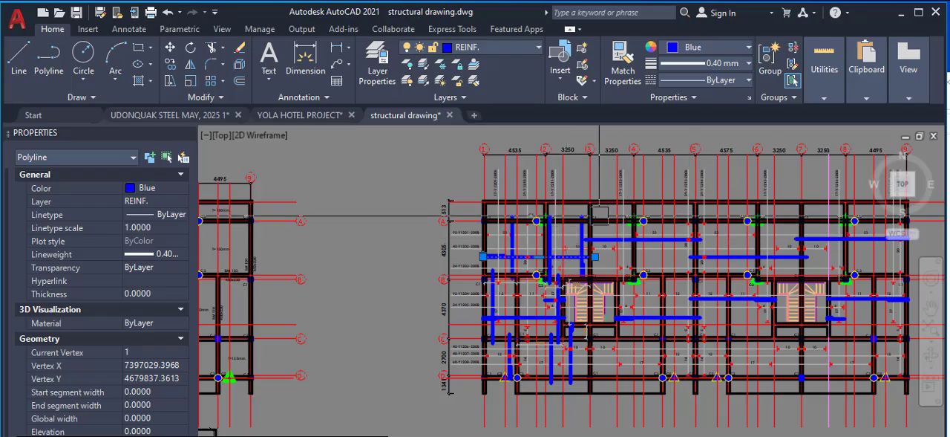
pyautogui.scroll(6, 564, 251)
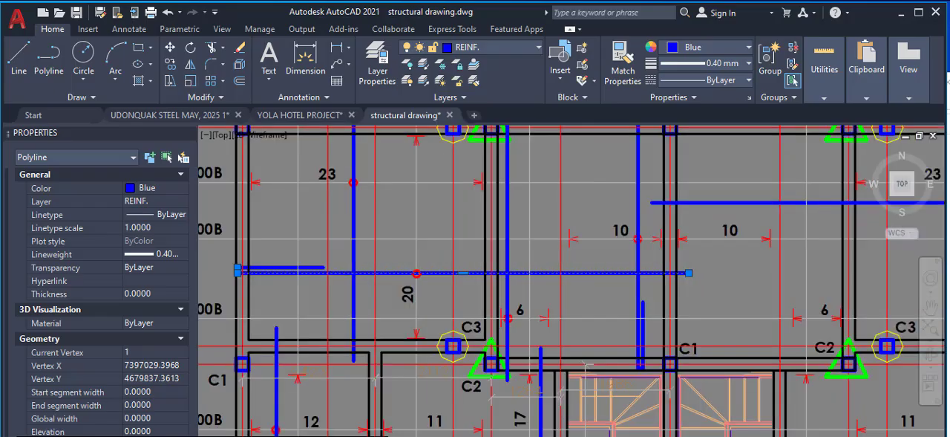
pyautogui.scroll(-3, 431, 230)
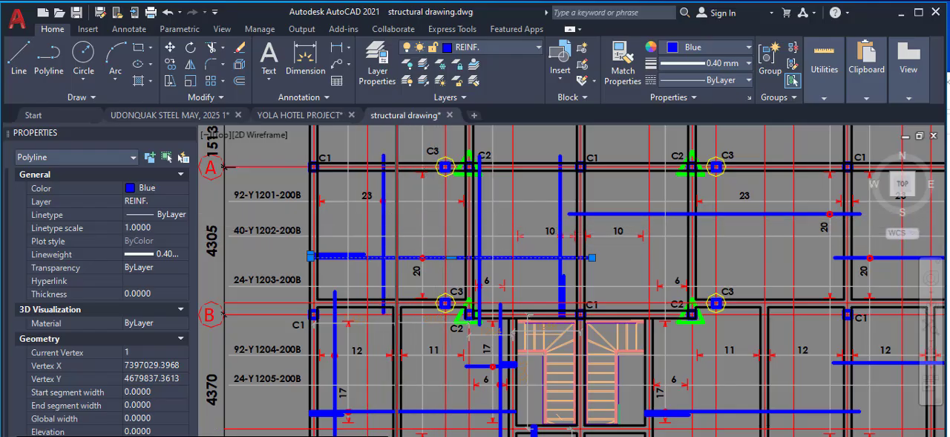
# Compare the bar sketched with 0.13*Lx*1.25 and 0.25*Lx*1.25 on the floor plan with the selected bar on the detailed reinforcement plan
pyautogui.scroll(-10, 675, 267)
pyautogui.scroll(9, 583, 275)
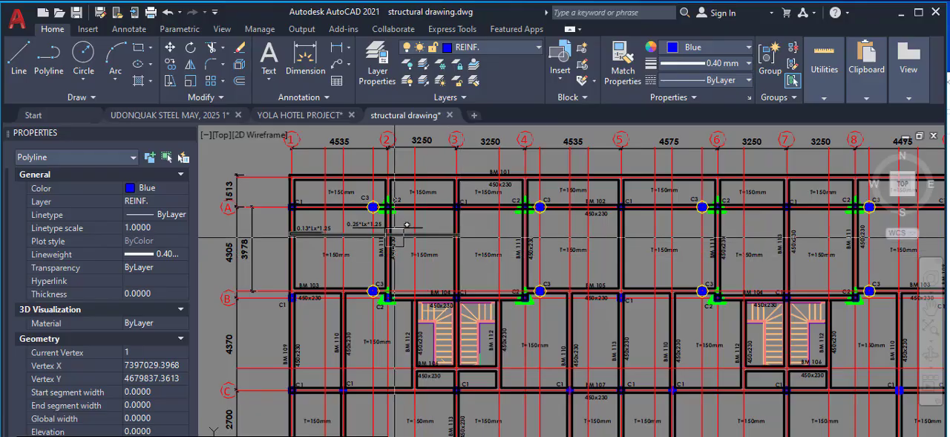
pyautogui.scroll(-7, 407, 224)
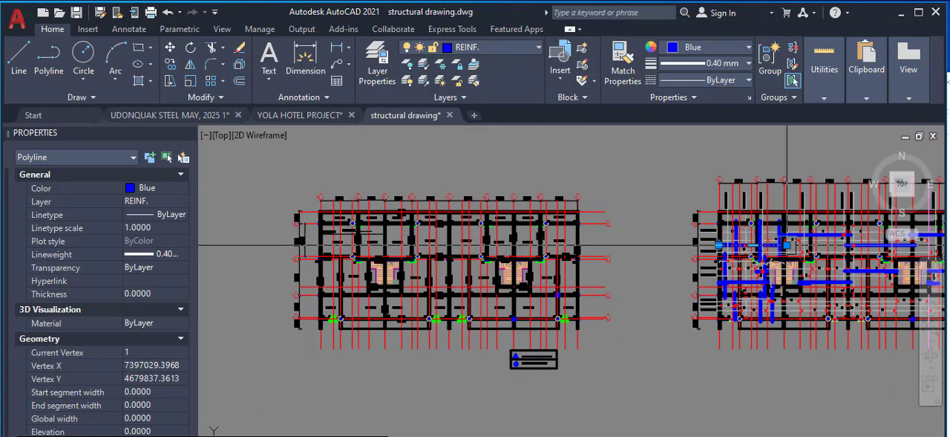
pyautogui.scroll(9, 787, 245)
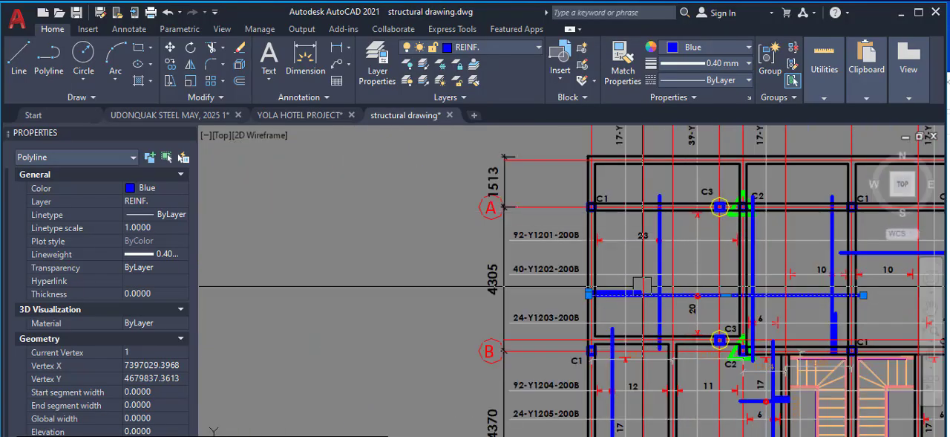
pyautogui.scroll(2, 642, 289)
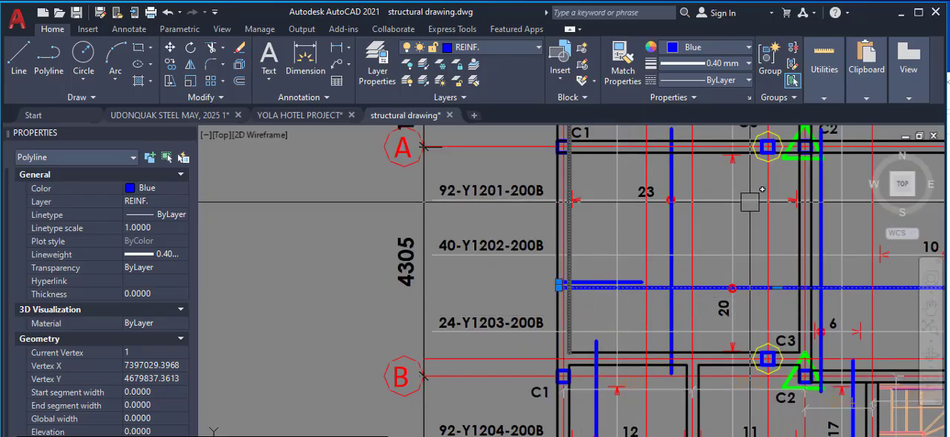
pyautogui.scroll(-6, 802, 221)
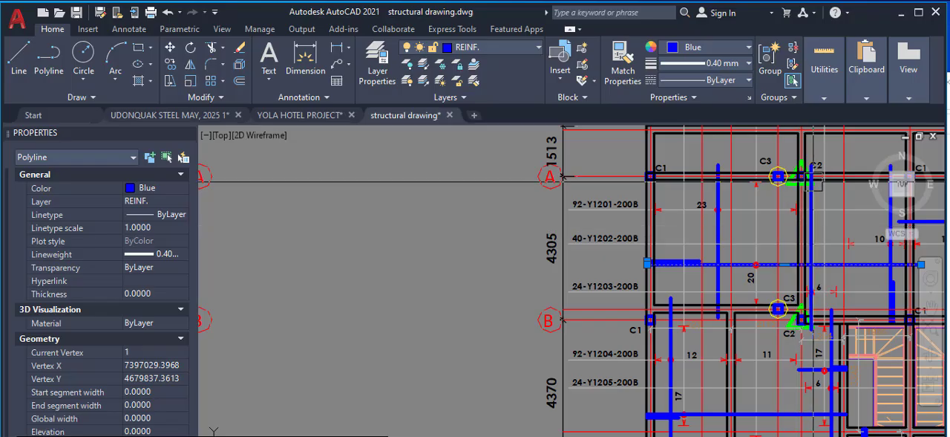
pyautogui.scroll(2, 790, 182)
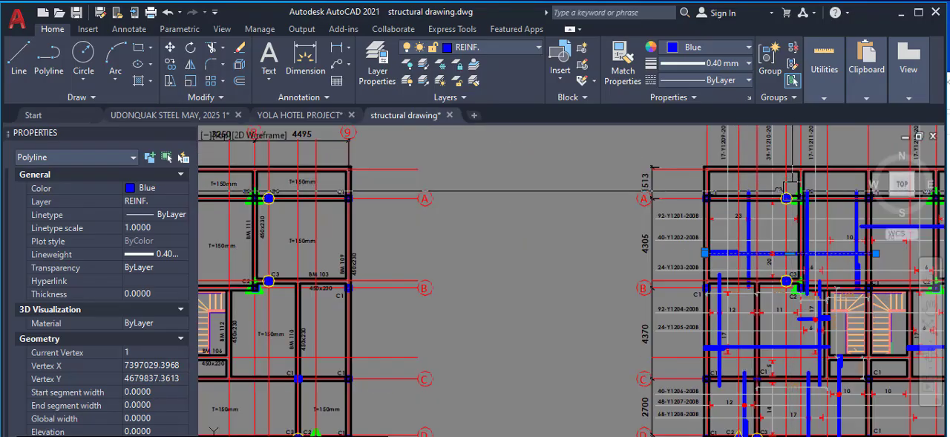
# Examine the 4535 span between grids 1 and 2 above the first bay on the detailed reinforcement plan
pyautogui.scroll(-2, 772, 280)
pyautogui.scroll(4, 778, 223)
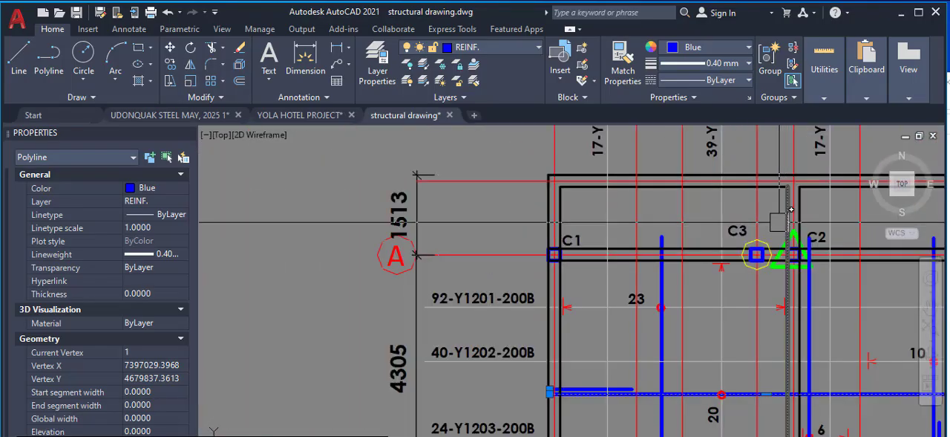
pyautogui.scroll(-2, 778, 221)
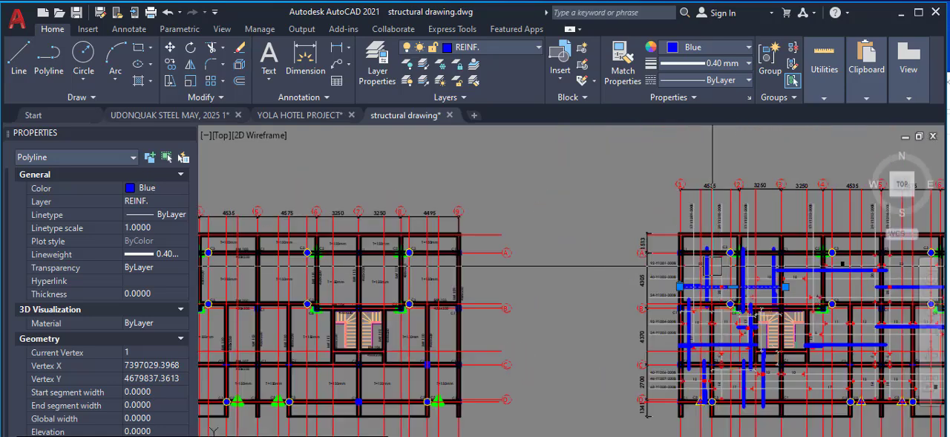
pyautogui.scroll(-4, 743, 216)
pyautogui.scroll(6, 743, 216)
pyautogui.scroll(-2, 717, 243)
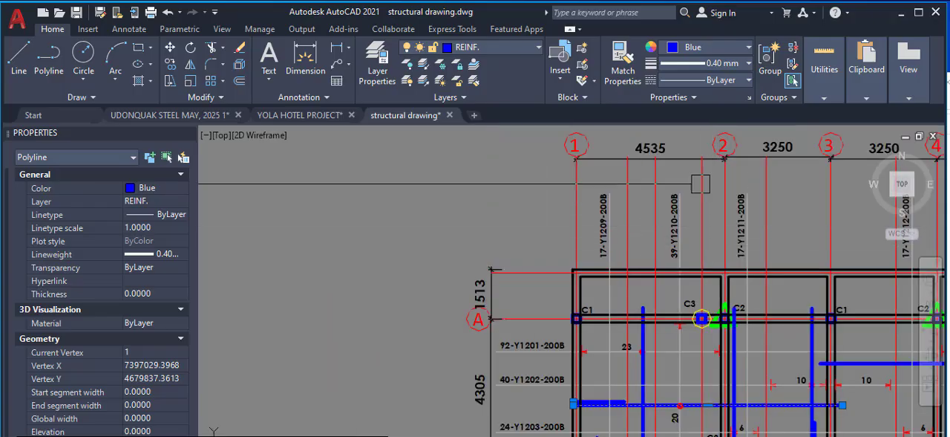
pyautogui.scroll(2, 676, 150)
pyautogui.scroll(-4, 664, 136)
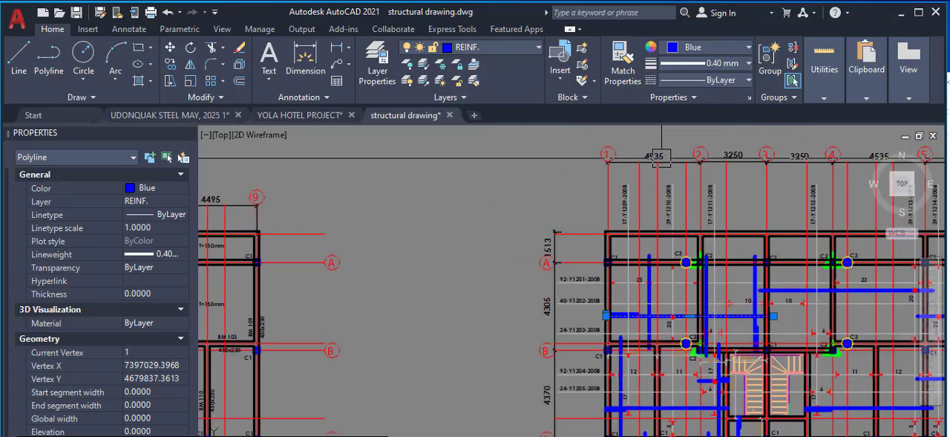
pyautogui.scroll(2, 683, 297)
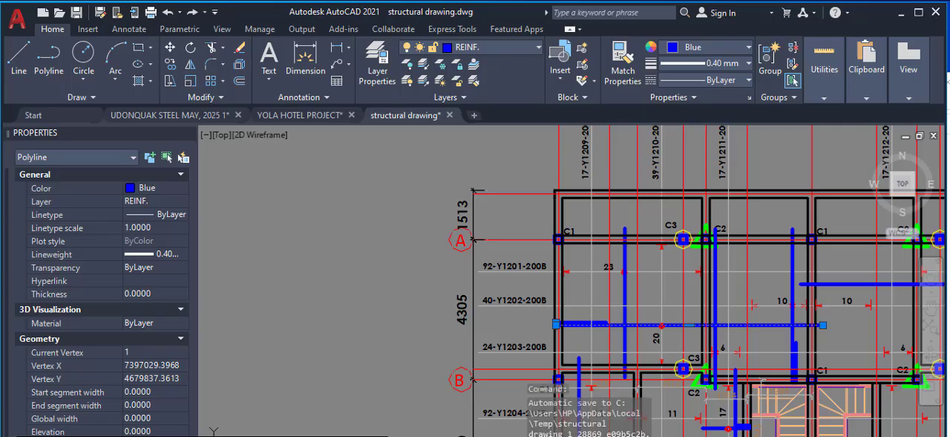
# Switch to the calculator and subtract 60 from the 4535 span
pyautogui.click(418, 423)
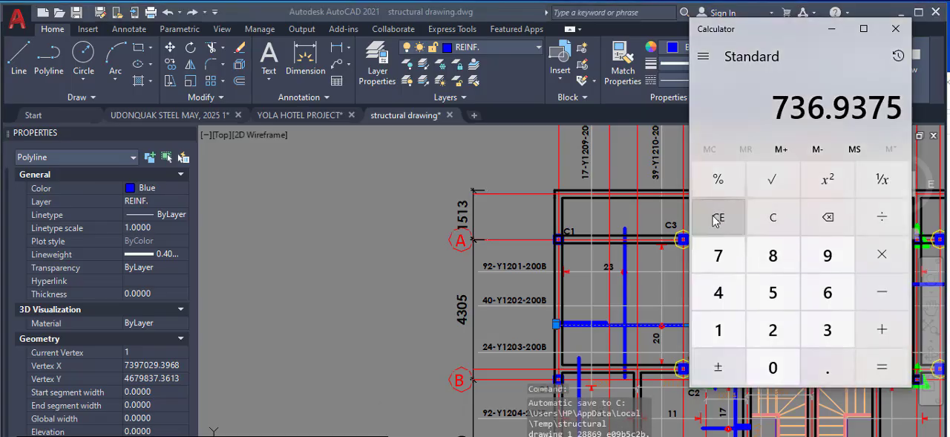
pyautogui.click(720, 218)
pyautogui.click(731, 301)
pyautogui.click(779, 297)
pyautogui.click(821, 334)
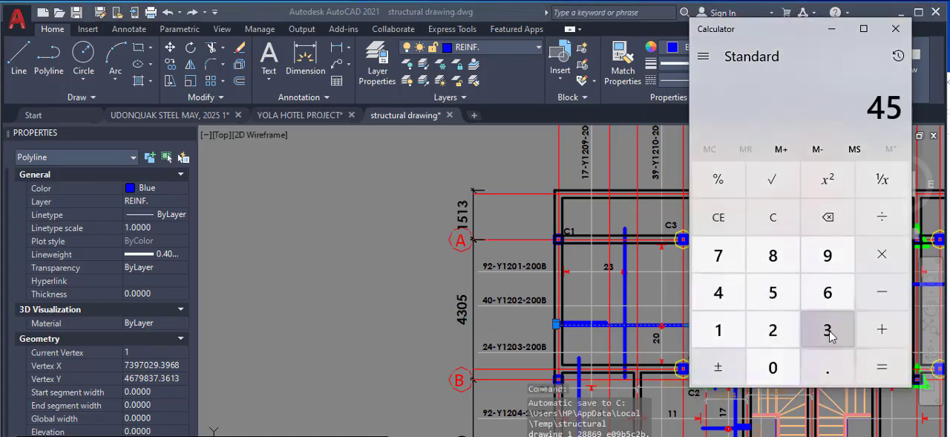
pyautogui.click(787, 297)
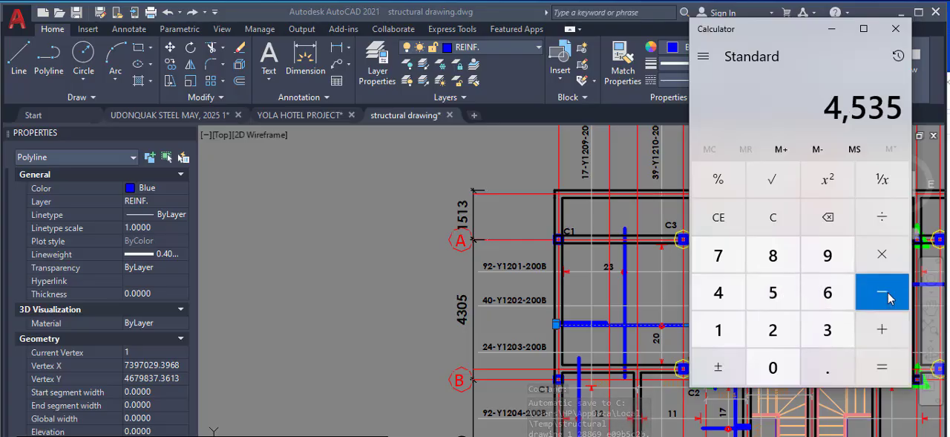
pyautogui.click(890, 298)
pyautogui.click(825, 300)
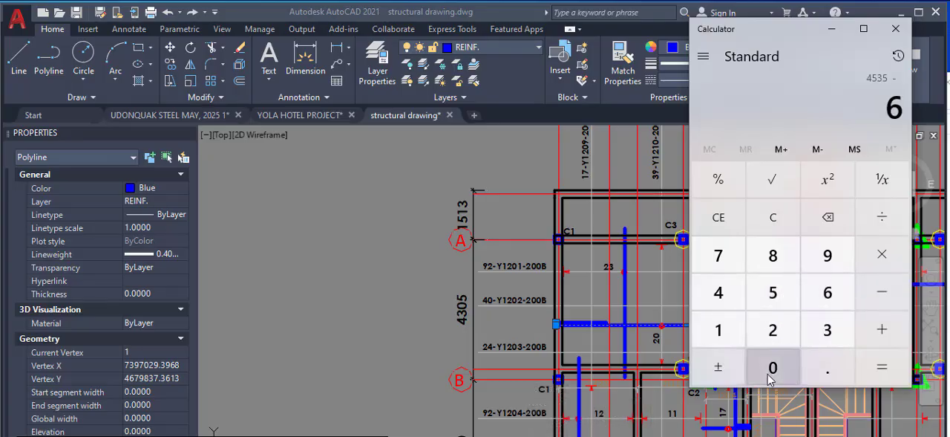
pyautogui.click(882, 367)
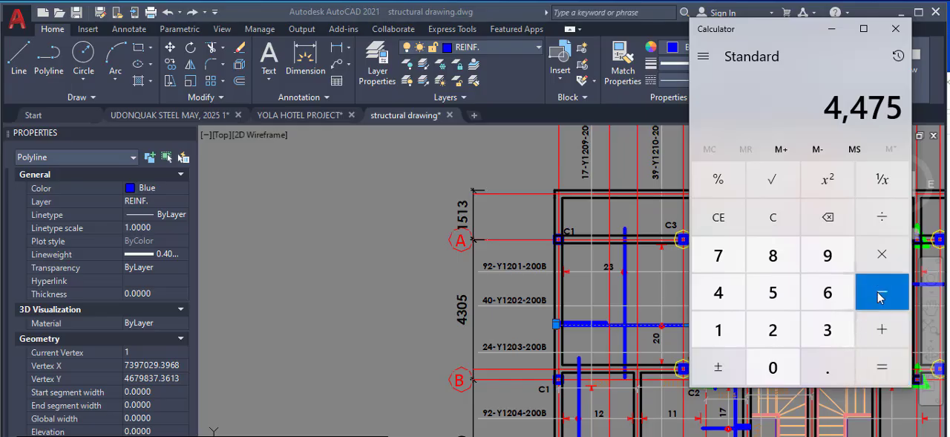
# Divide the reduced span by the 200 spacing, add 1 to get the bar count, and close the calculator
pyautogui.click(883, 222)
pyautogui.click(779, 332)
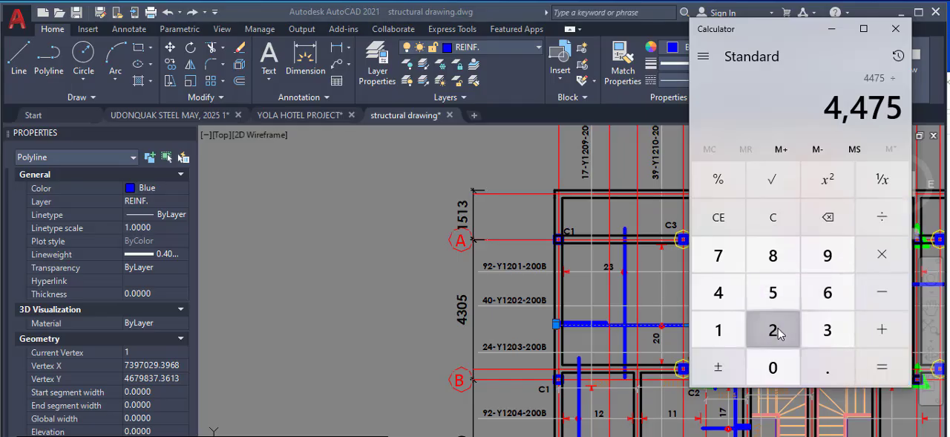
pyautogui.click(775, 369)
pyautogui.click(775, 369)
pyautogui.click(870, 365)
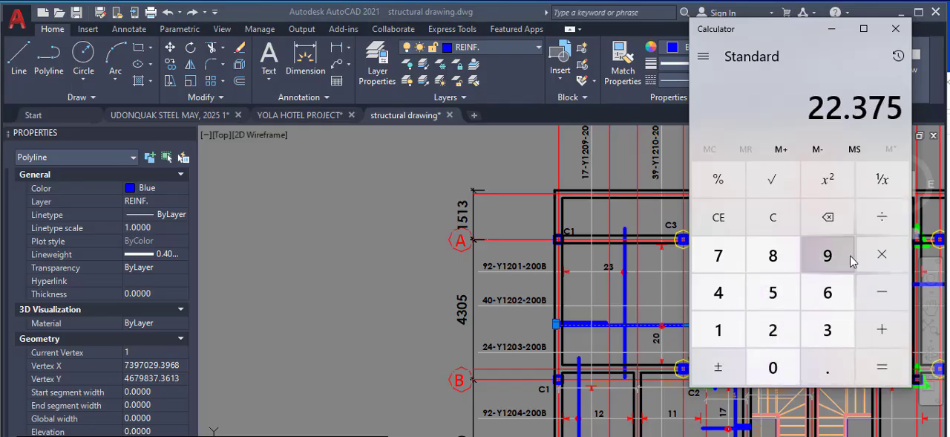
pyautogui.click(715, 329)
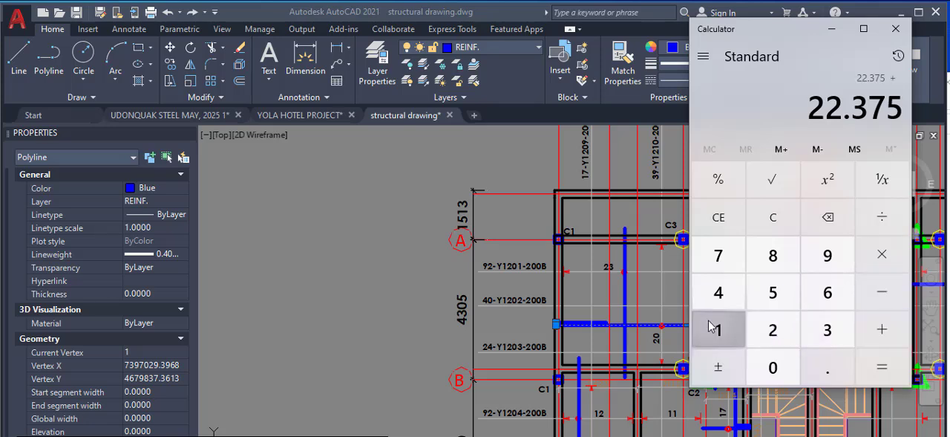
pyautogui.click(881, 371)
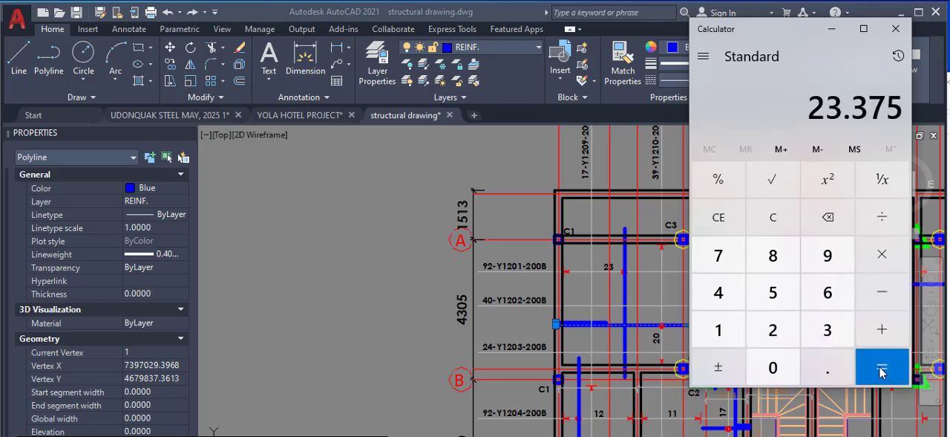
pyautogui.click(895, 30)
# Compare the calculated bar count with the 23 marked along the vertical bar's distribution line in the first bay
pyautogui.scroll(4, 607, 268)
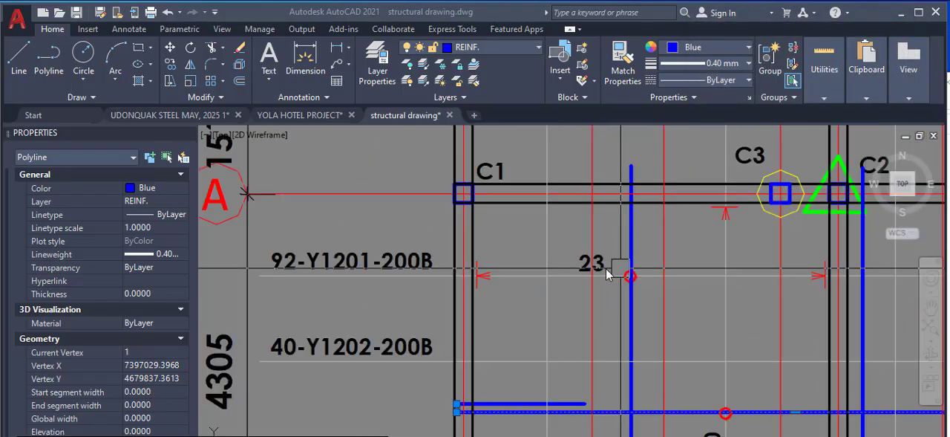
pyautogui.scroll(-4, 723, 298)
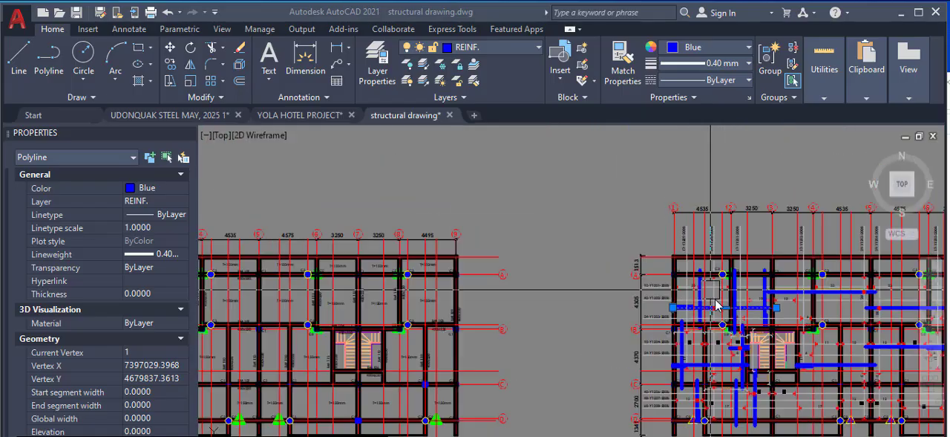
pyautogui.scroll(2, 724, 291)
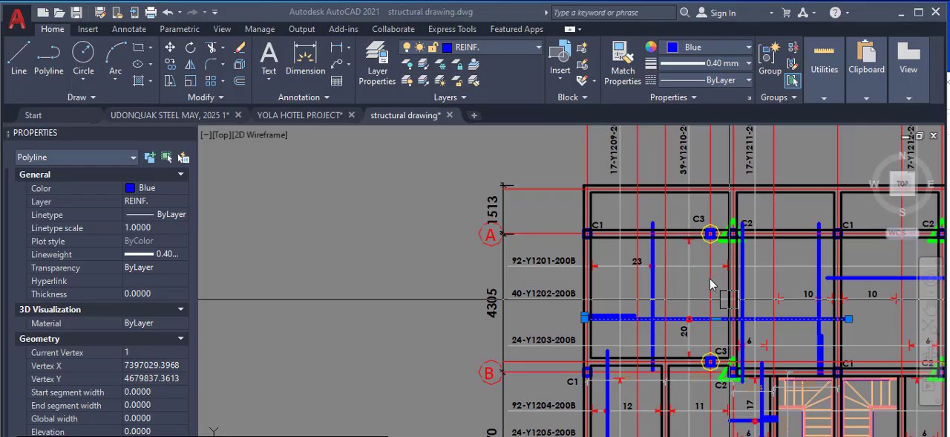
pyautogui.scroll(-4, 711, 283)
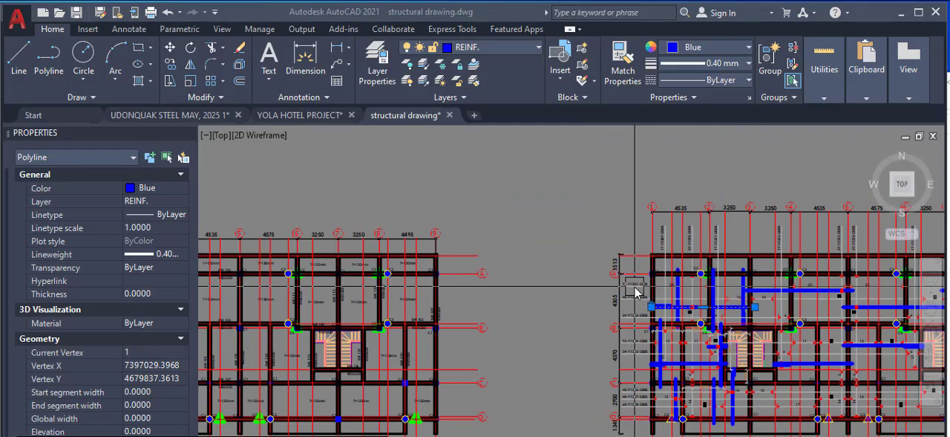
pyautogui.scroll(2, 676, 285)
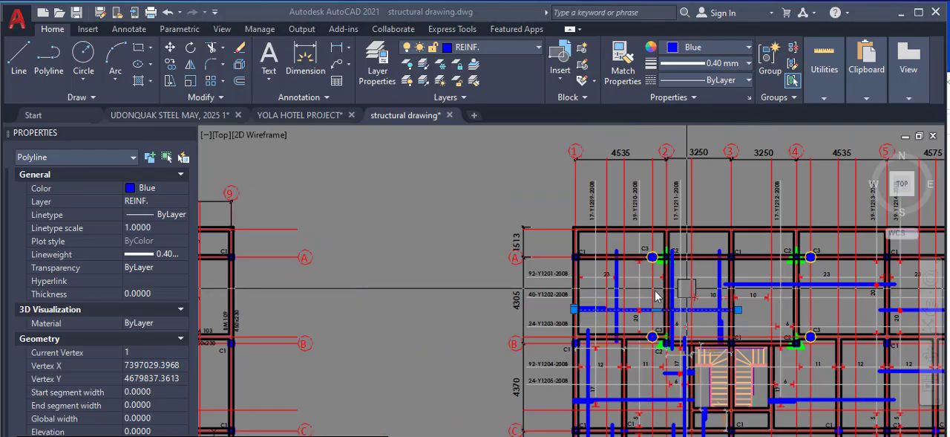
pyautogui.scroll(4, 627, 318)
pyautogui.scroll(-2, 604, 291)
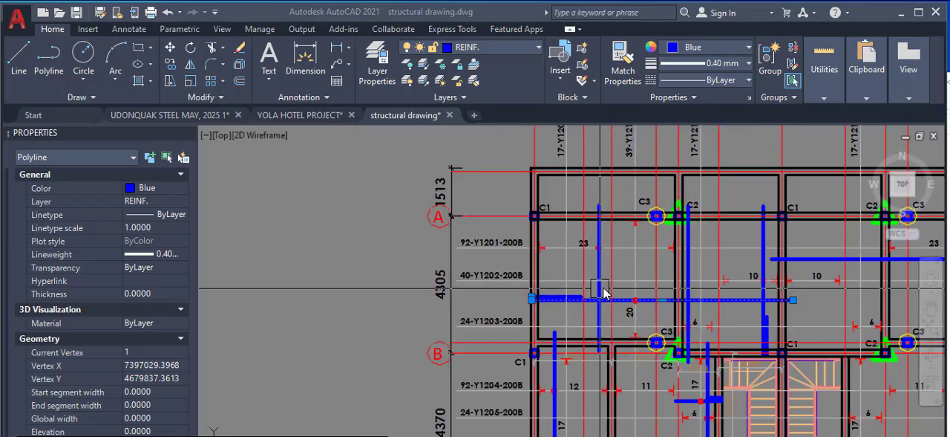
# Examine the 92-Y1201-200B callout beside grid A and relate it to the vertical bar in the first bay
pyautogui.scroll(5, 466, 255)
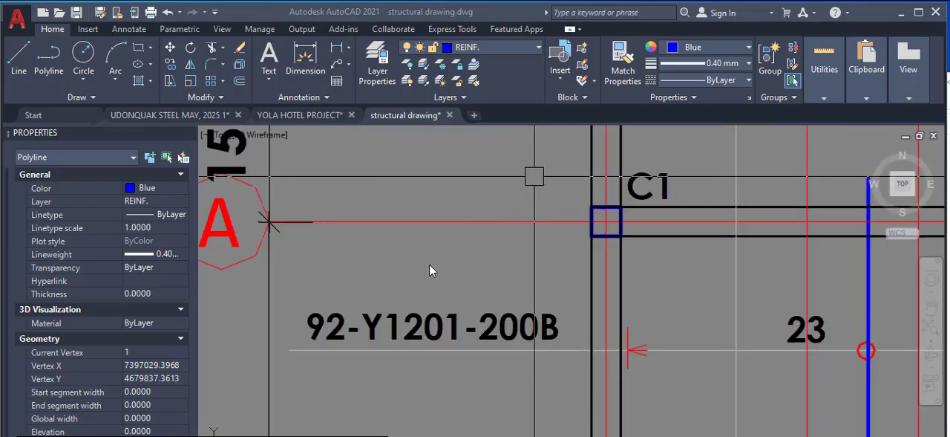
pyautogui.scroll(-3, 431, 265)
pyautogui.scroll(5, 399, 290)
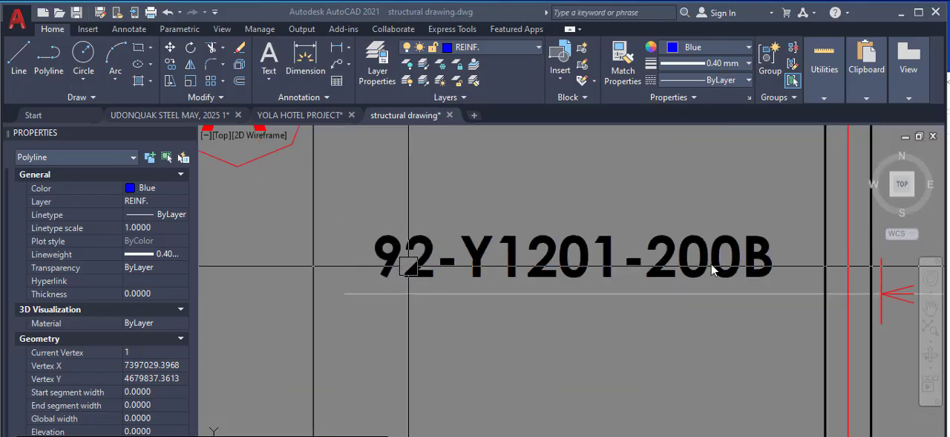
pyautogui.scroll(-6, 513, 238)
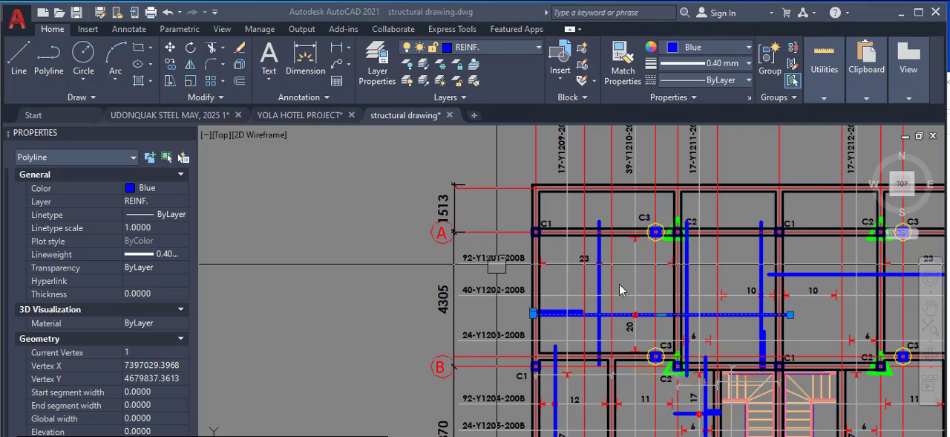
# Trace the 92-Y1201-200B callout line across the bays between grids A and B and review the repeated 23-bar groups
pyautogui.scroll(-2, 562, 312)
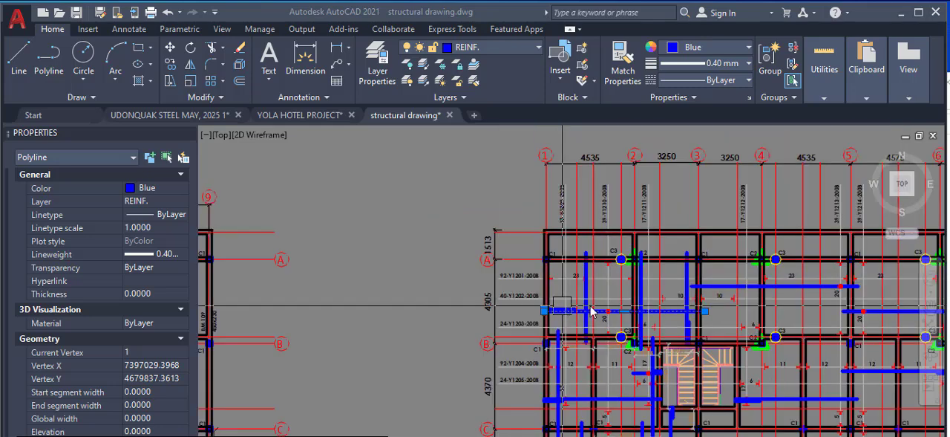
pyautogui.scroll(2, 740, 289)
pyautogui.scroll(-4, 558, 311)
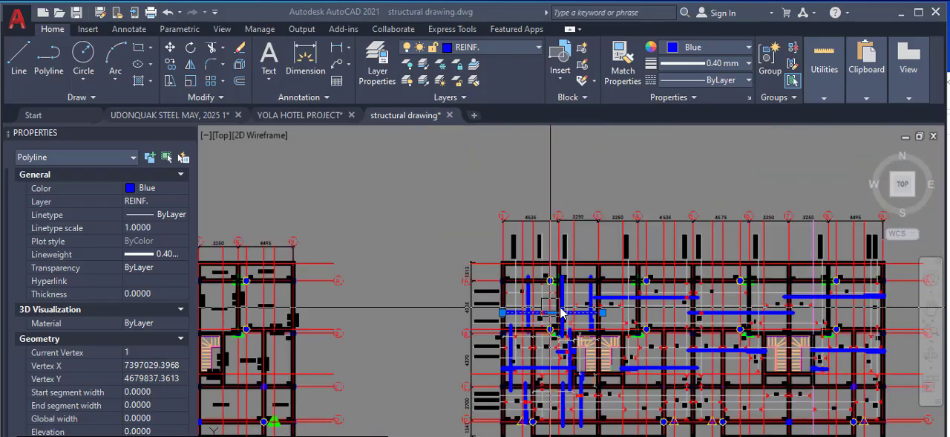
pyautogui.scroll(2, 718, 314)
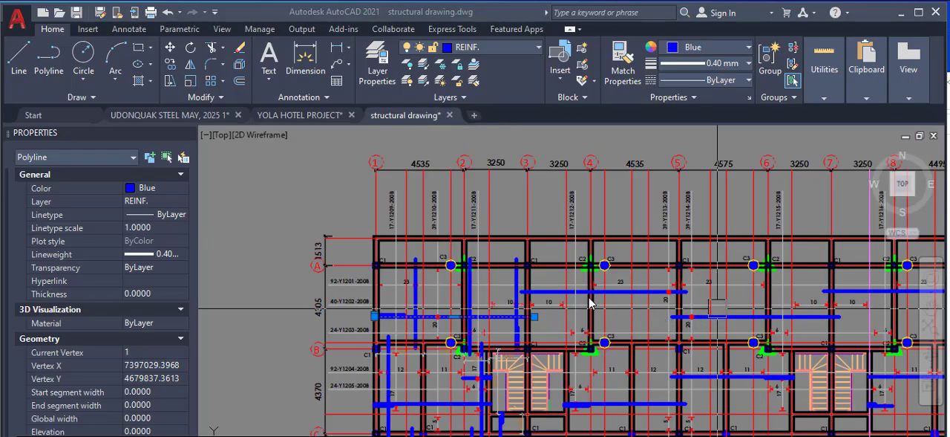
pyautogui.scroll(3, 444, 306)
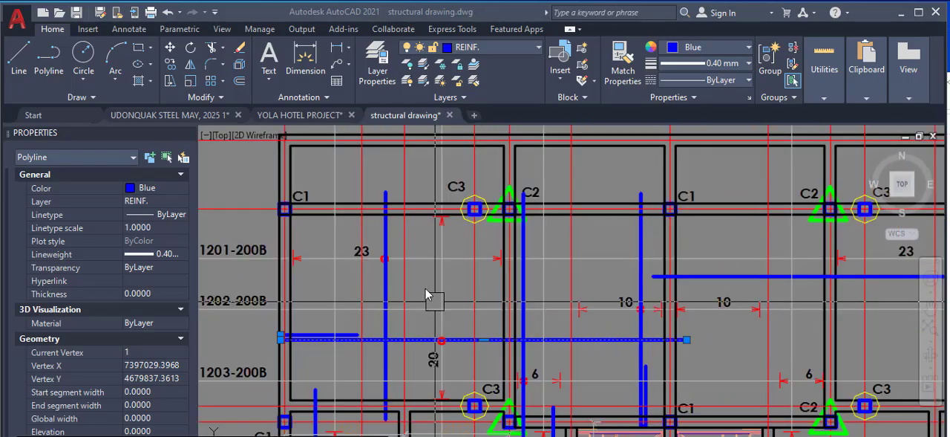
pyautogui.scroll(-2, 427, 294)
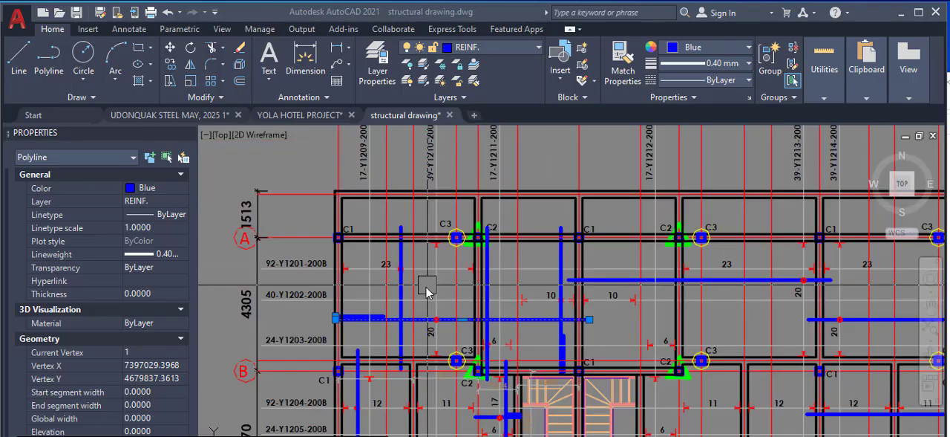